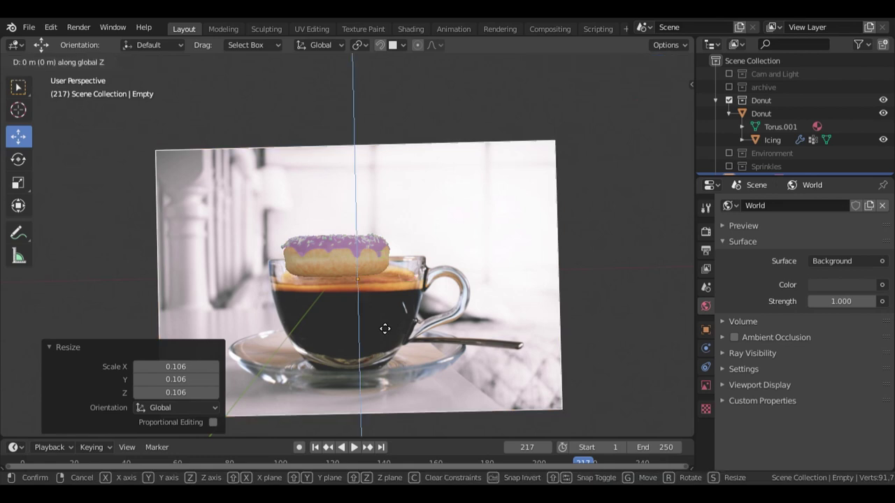
Step: Raise the coffee cup reference image about 0.12 m along Z and scale it down around the donut's size
left_click(385, 235)
key("s")
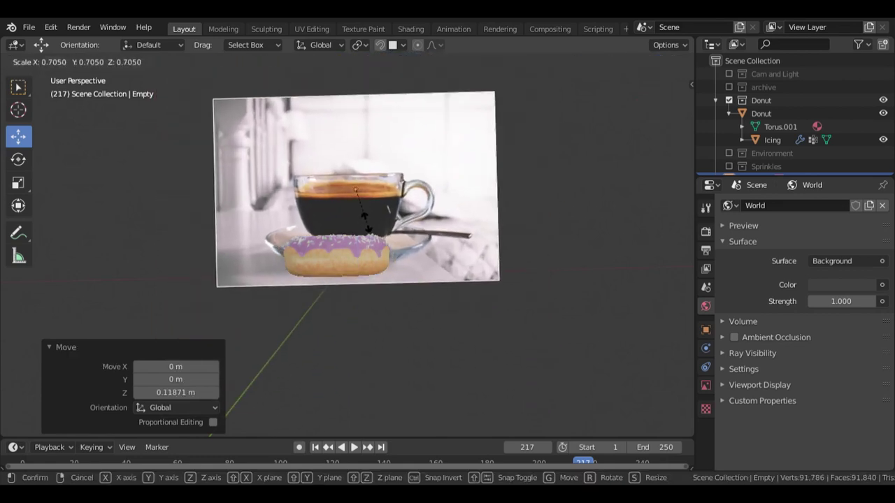
left_click(373, 227)
Step: Exclude the Donut collection from the scene and add a cylinder mesh
left_click(743, 105)
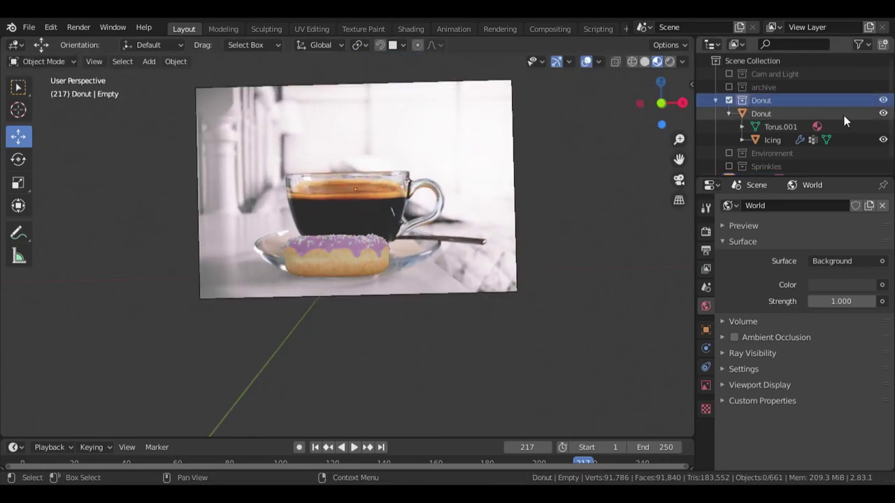
left_click(729, 101)
scroll(580, 237, "up", 1)
middle_click_drag(580, 237, 572, 224)
key("shift+a")
mouse_move(523, 81)
left_click(619, 146)
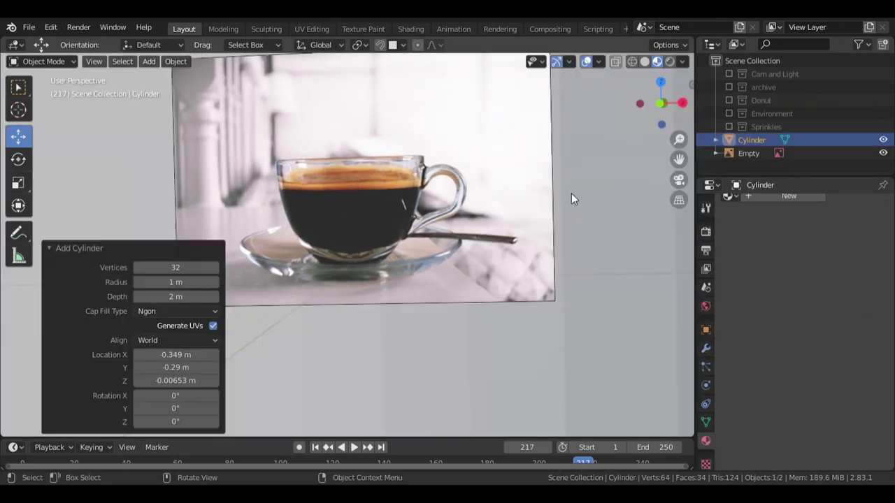
Step: Reduce the new cylinder's radius and depth to bring it closer to the cup's size
left_click_drag(174, 283, 80, 298)
left_click(349, 348)
left_click(24, 355)
Step: Centre the cylinder on the reference image, moving it about 0.38 m along X and 0.27 m along Y
key("g")
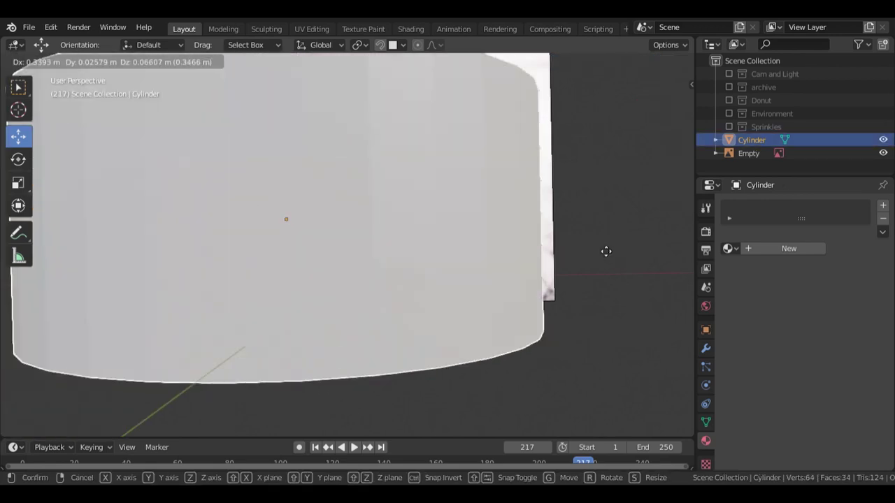
left_click(605, 251)
scroll(606, 252, "down", 4)
middle_click_drag(241, 343, 518, 321)
left_click_drag(358, 329, 373, 181)
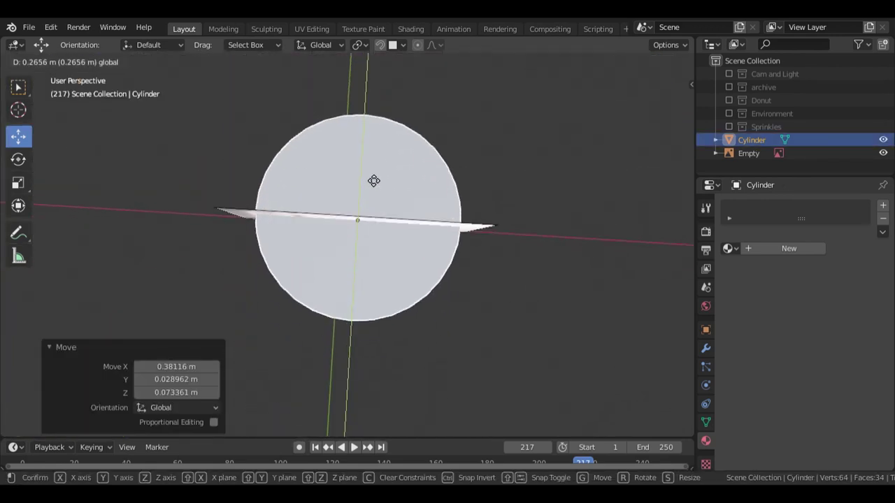
middle_click_drag(483, 342, 448, 332)
scroll(388, 253, "up", 2)
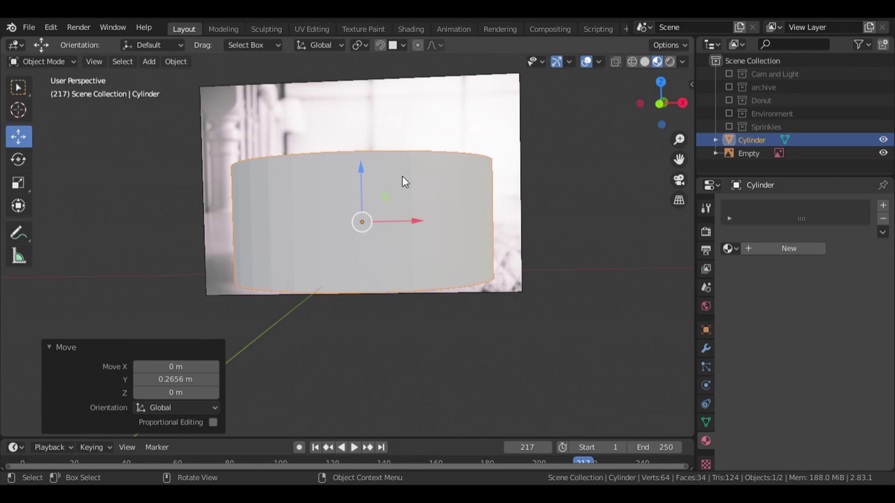
Step: Scale the cylinder down in the XY plane to about the cup's width and switch the viewport to wireframe
key("s")
key("shift+z")
left_click(369, 194)
middle_click_drag(363, 363, 382, 379)
key("shift+z")
Step: Move the cylinder along X and Z so its upper edge and sides line up with the cup's rim
left_click_drag(443, 357, 439, 322)
left_click(364, 216)
left_click(18, 87)
left_click(371, 287)
scroll(462, 364, "up", 1)
middle_click_drag(462, 363, 446, 346)
left_click(18, 137)
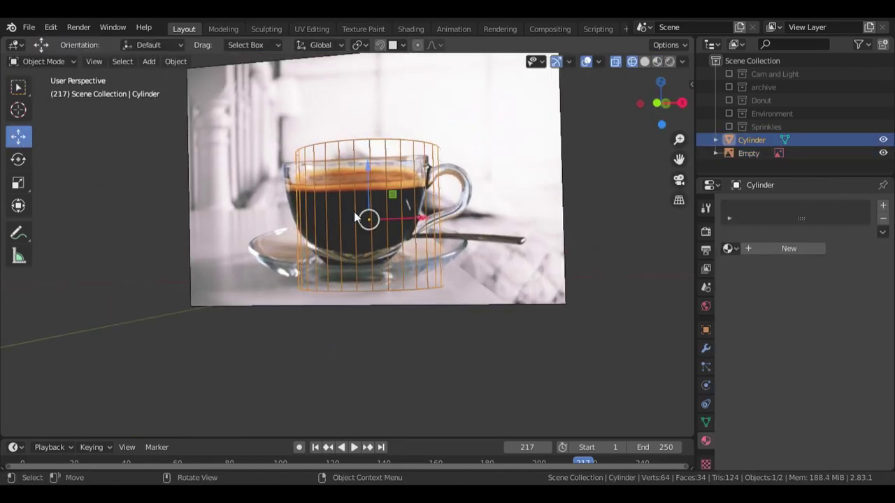
left_click_drag(421, 218, 411, 220)
middle_click_drag(401, 376, 412, 392)
left_click_drag(352, 162, 353, 169)
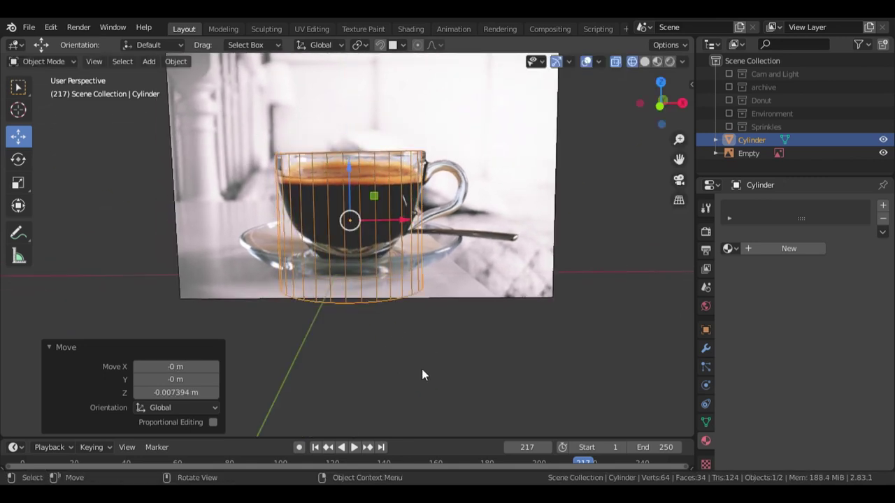
Step: Raise the cylinder's bottom vertex ring about 0.02 m along Z to the base of the cup in the image
middle_click_drag(421, 370, 423, 359)
scroll(386, 360, "up", 1)
middle_click_drag(385, 361, 381, 337)
key("a")
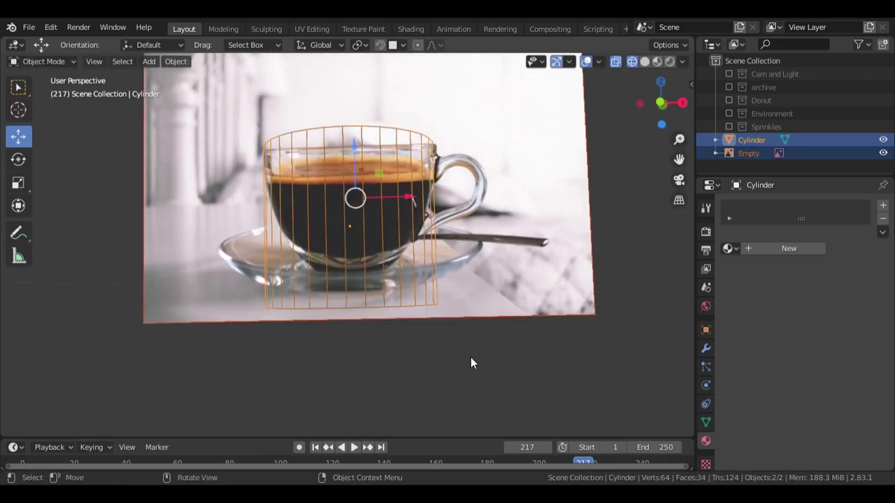
key("a")
key("Tab")
left_click_drag(230, 300, 494, 370)
key("g")
key("z")
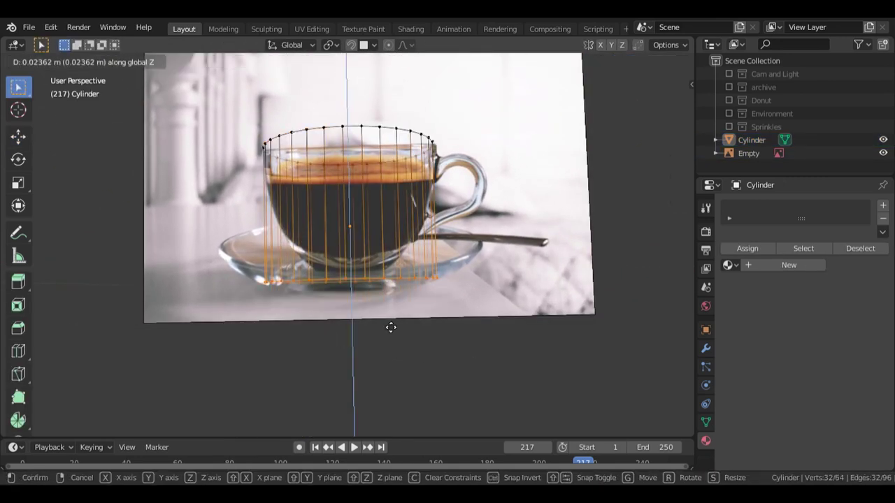
left_click(390, 327)
Step: Scale the bottom vertex ring to 0.378 and adjust its height along Z
key("s")
left_click(380, 311)
key("g")
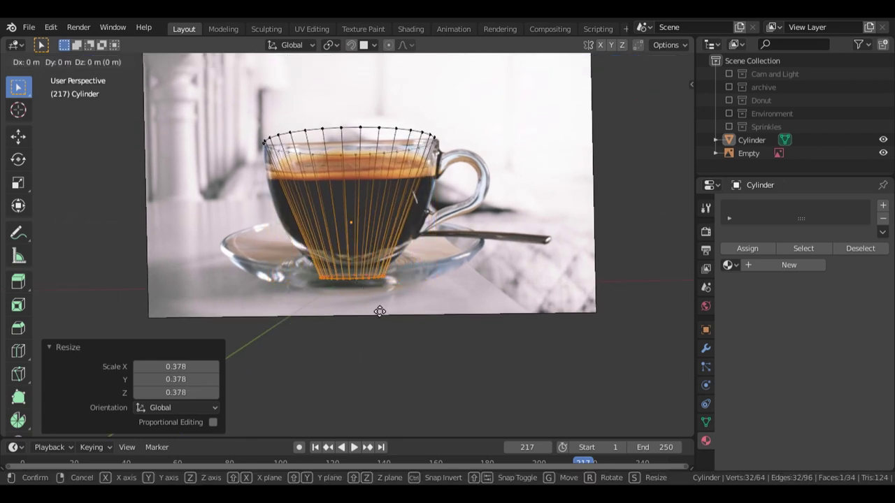
key("z")
left_click(379, 314)
Step: Add a loop cut just below the rim with factor -0.836 and scale it to 1.047
key("ctrl+r")
left_click(355, 211)
left_click(386, 146)
key("s")
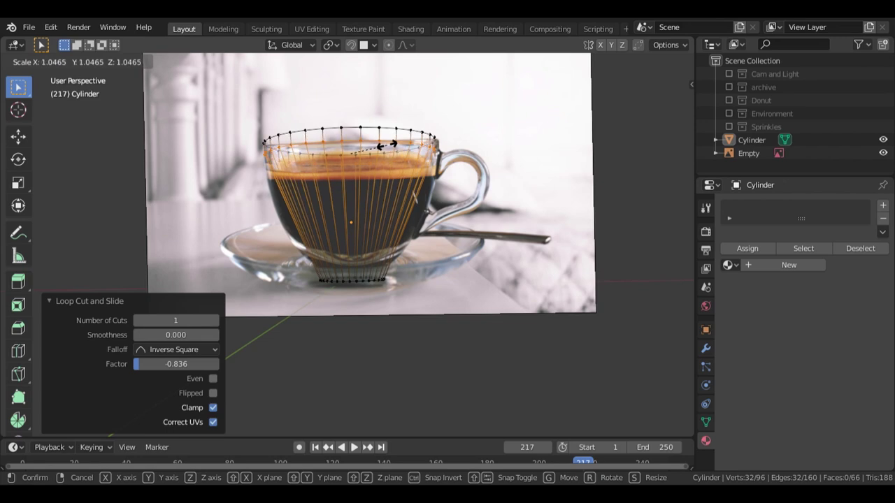
left_click(387, 145)
middle_click_drag(458, 235, 479, 225)
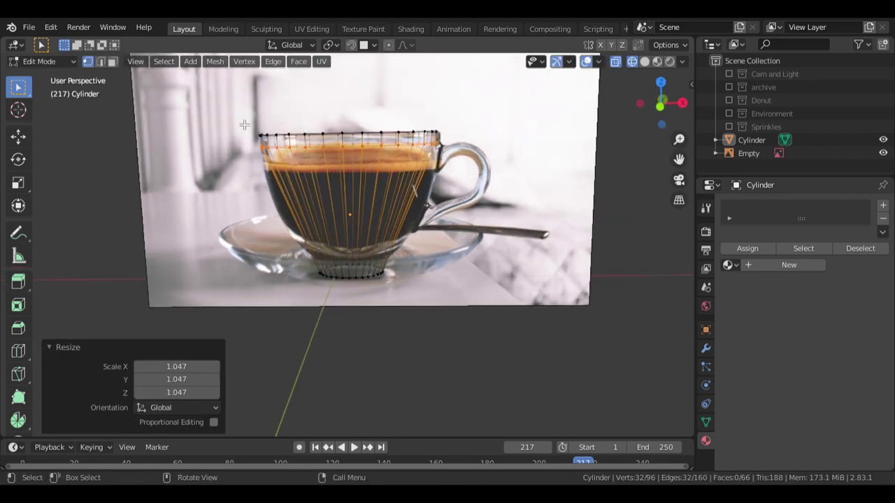
middle_click_drag(244, 125, 461, 204)
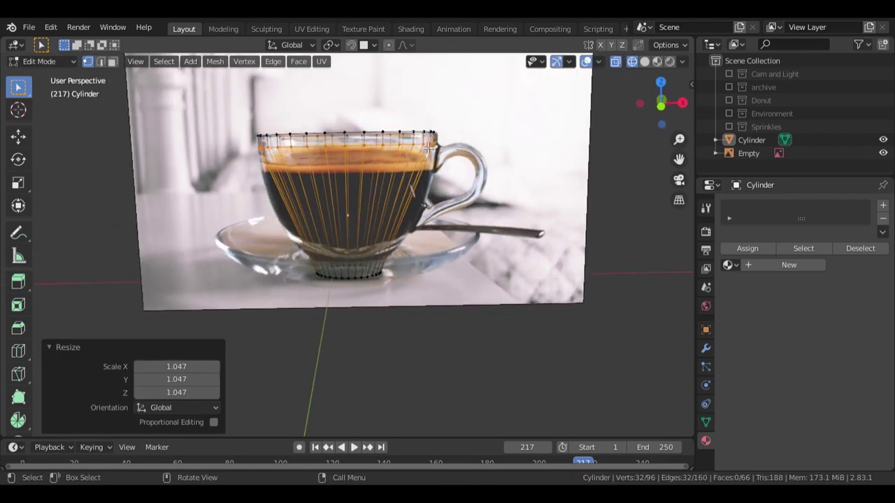
Step: Undo the rim loop cut and the narrowing of the bottom ring
key("ctrl+z")
key("ctrl+z")
key("ctrl+z")
middle_click_drag(140, 101, 115, 99)
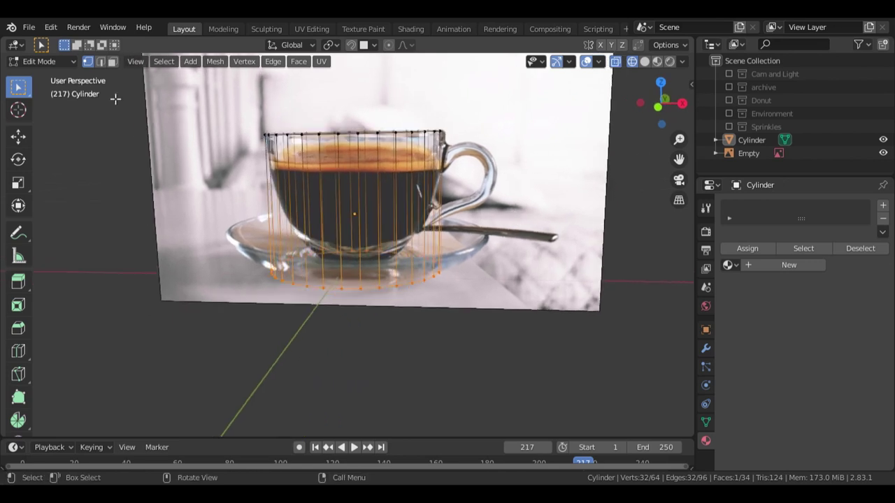
Step: Rescale the selected bottom ring and shift it along X to line it up with the cup
key("s")
left_click(534, 370)
key("g")
key("x")
left_click(536, 371)
middle_click_drag(536, 370, 449, 373)
Step: Select the cylinder's bottom vertices and scale them to 0.403 to match the cup's narrow base
key("alt+a")
key("b")
left_click_drag(231, 224, 519, 340)
key("s")
left_click(425, 310)
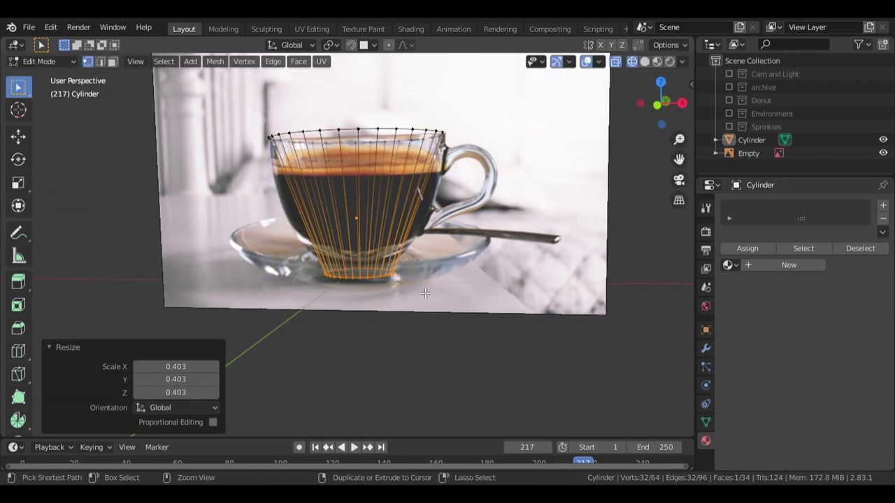
Step: Add a loop cut just below the rim with factor -0.833 and scale it out to about 1.07
key("ctrl+r")
left_click(364, 226)
left_click(383, 177)
key("s")
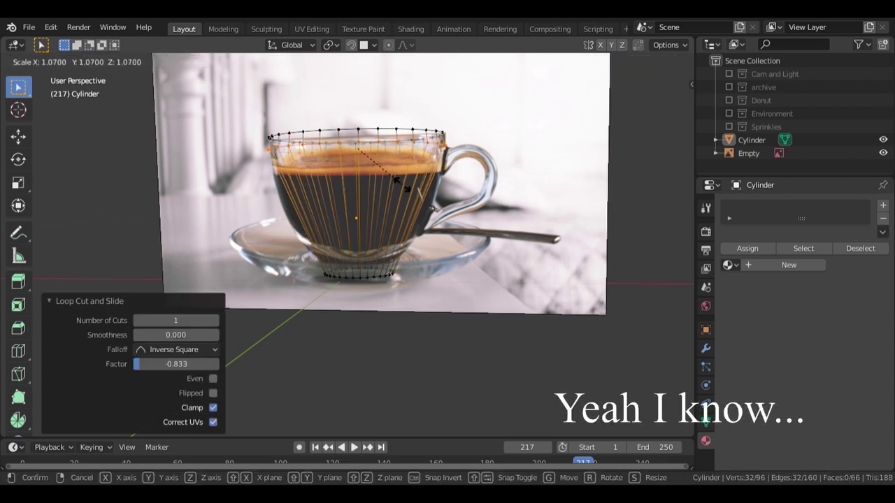
left_click(359, 210)
Step: Add a second loop cut at the coffee's surface level with factor -0.565 and scale it to the cup's outline
left_click(370, 234)
left_click(373, 202)
key("s")
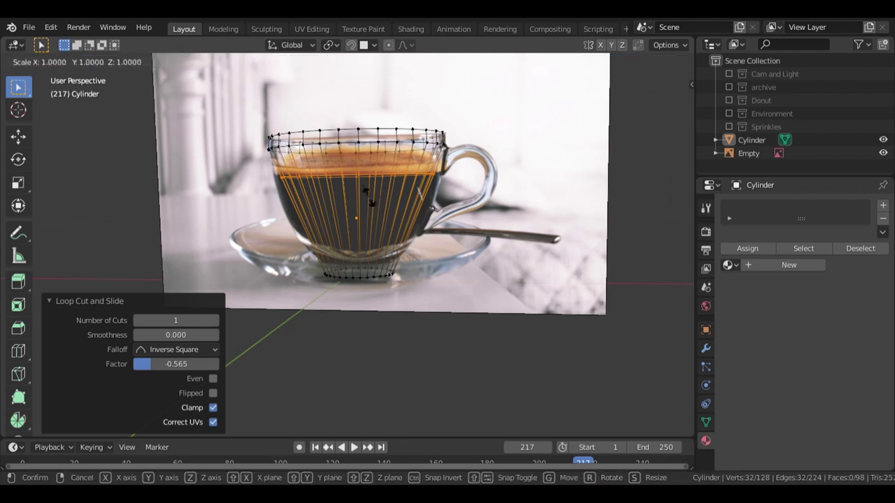
left_click(370, 202)
Step: Add a loop cut around the middle of the cup with factor -0.322 and scale it to 1.133
key("ctrl+r")
left_click(373, 244)
left_click(371, 226)
key("s")
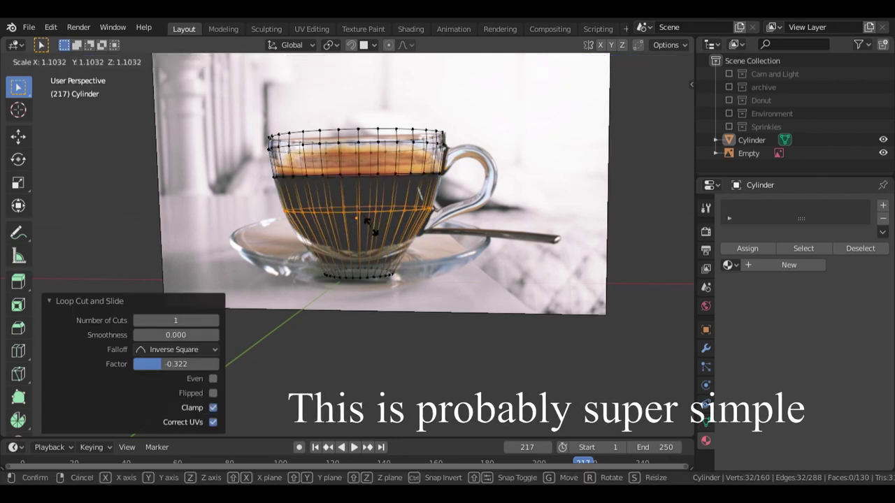
left_click(378, 220)
Step: Add another loop cut in the lower part of the cup and scale it out to the curved glass outline
key("ctrl+r")
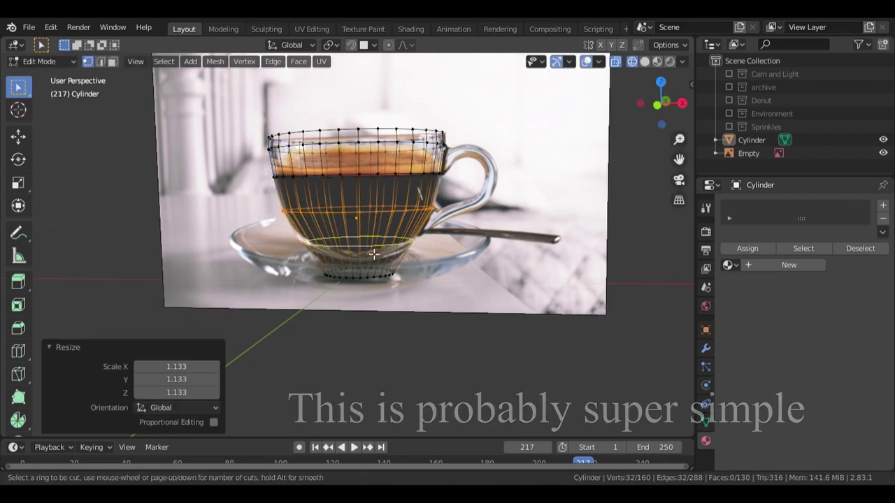
left_click(373, 253)
left_click(368, 243)
middle_click_drag(384, 302, 352, 314)
key("s")
left_click(354, 321)
Step: Select the bottom edge loop of the cup and scale it to 0.802
left_click(378, 282, "alt")
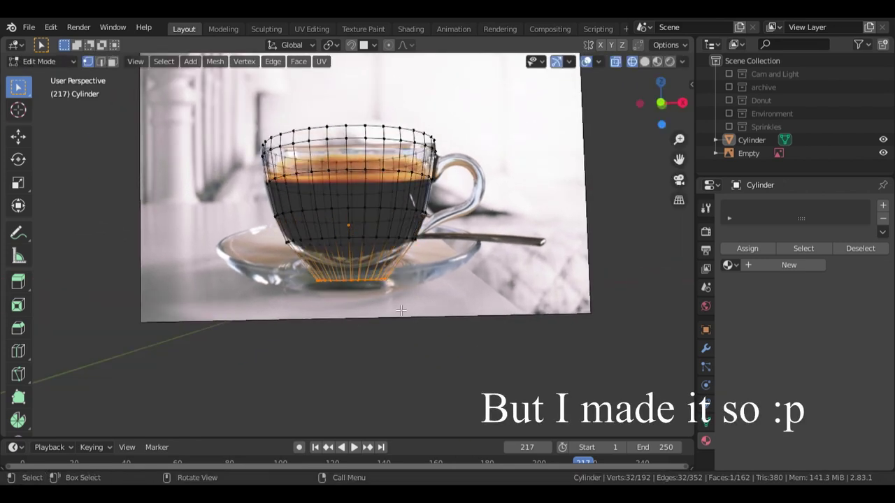
scroll(399, 304, "up", 1)
key("s")
left_click(383, 284)
Step: Add a loop cut just above the base and widen it to round off the cup's bottom
key("ctrl+r")
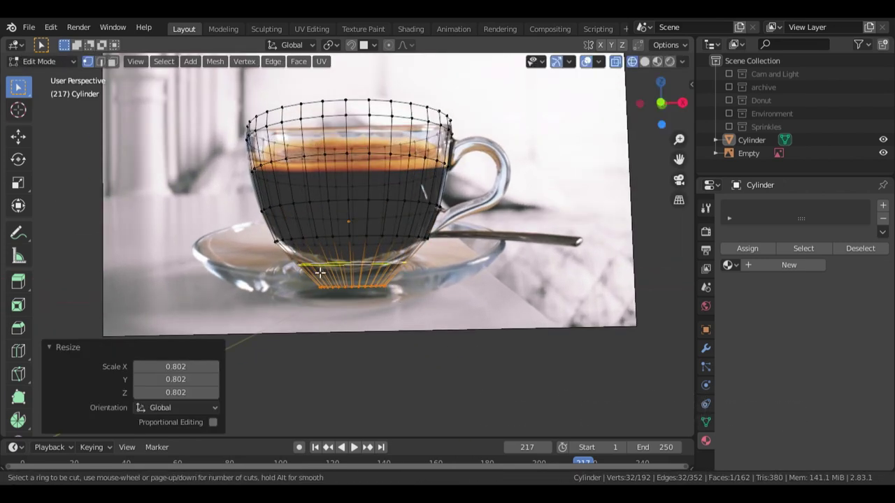
left_click(307, 270)
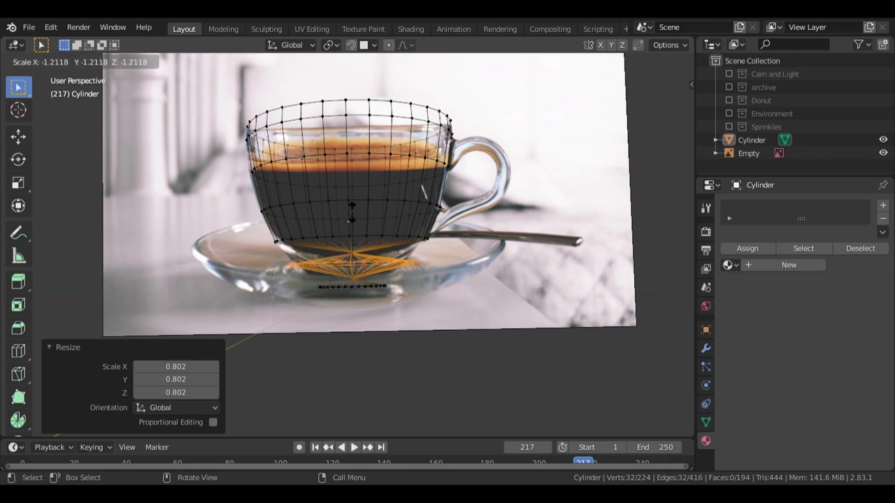
left_click(332, 222)
Step: Switch to solid shading and delete the face closing the top of the cup
mouse_move(352, 308)
middle_mouse_down()
mouse_move(382, 335)
mouse_move(343, 311)
mouse_move(367, 364)
middle_mouse_up()
left_click(643, 62)
key("x")
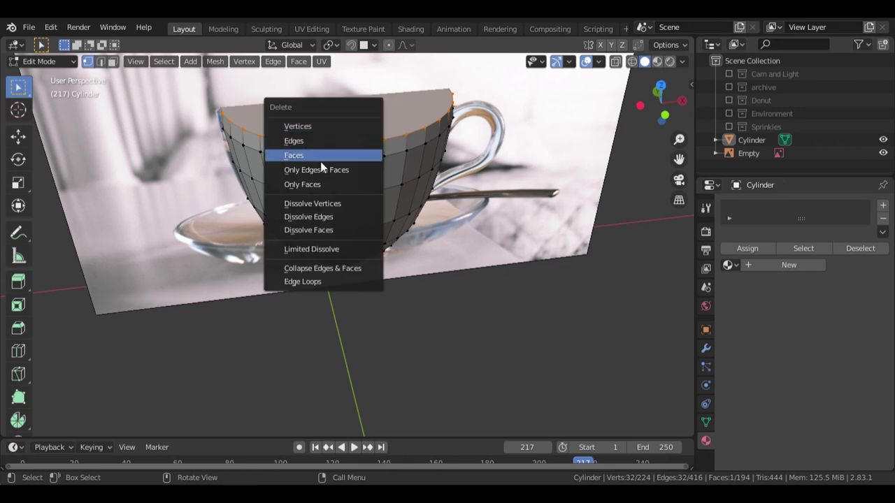
left_click(318, 153)
middle_click_drag(581, 320, 413, 281)
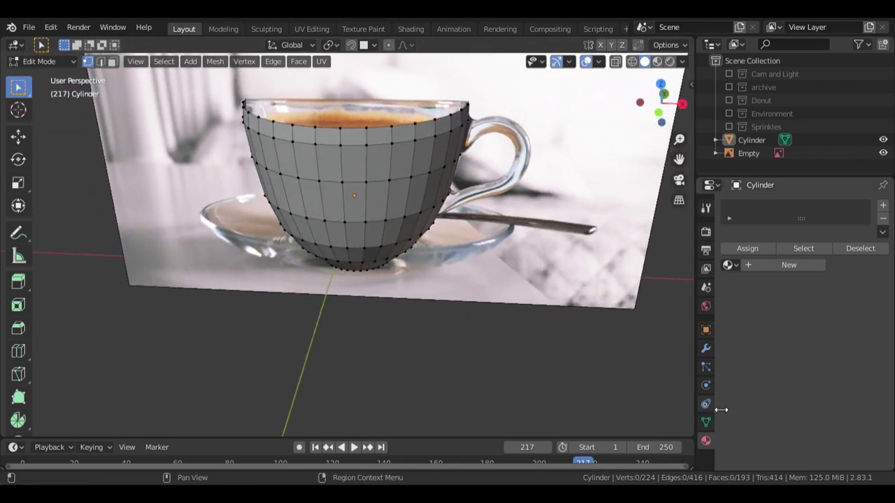
Step: Add a Solidify modifier to the cup and set its thickness to 0.002 m
left_click(706, 348)
left_click(757, 205)
left_click(625, 412)
left_click(780, 279)
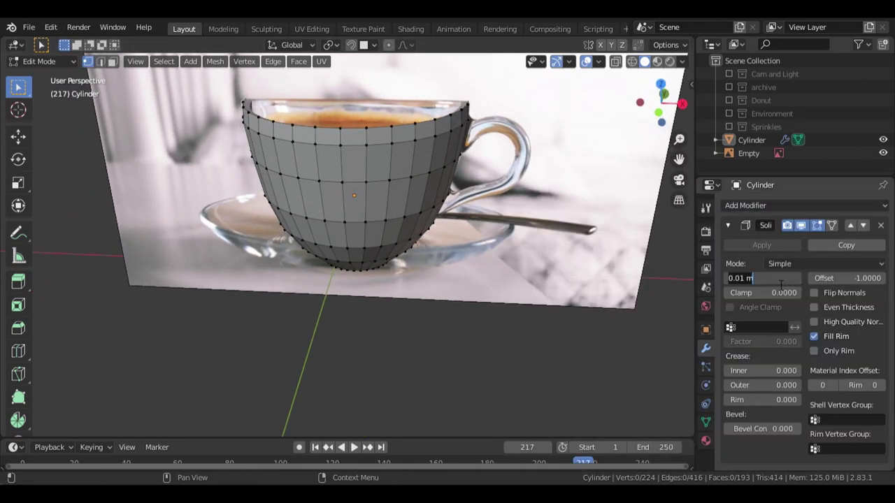
key("Return")
Step: Set the Solidify thickness of the cup wall to 0.006 m
middle_click_drag(384, 318, 389, 351)
scroll(388, 351, "up", 1)
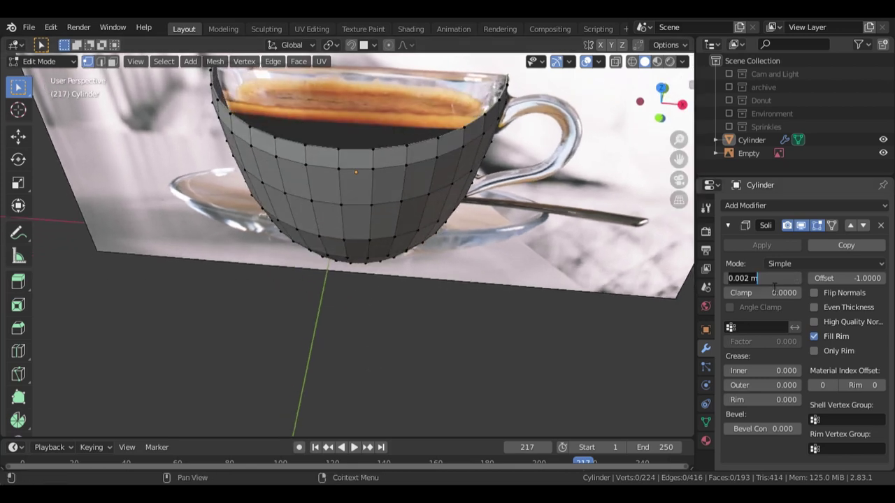
key("Return")
mouse_move(763, 278)
left_mouse_down()
mouse_move(788, 278)
mouse_move(769, 278)
left_mouse_up()
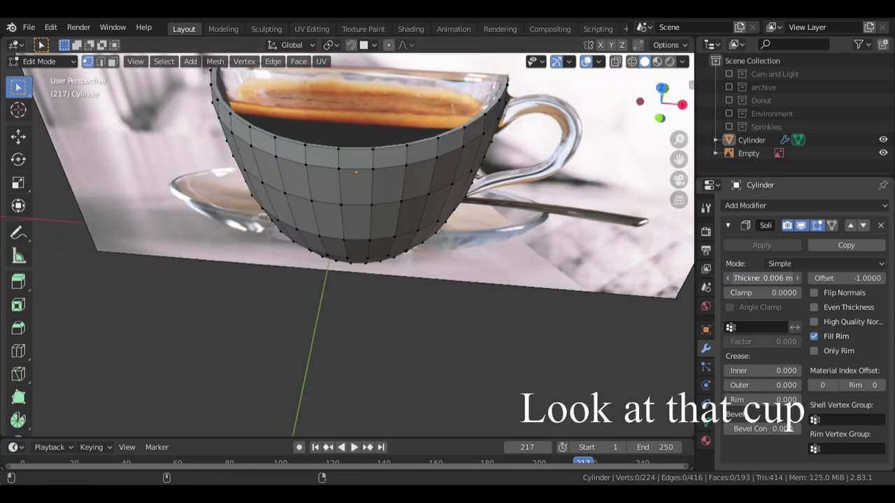
Step: Return the cup to Object Mode and shade it smooth
middle_click_drag(431, 357, 452, 312)
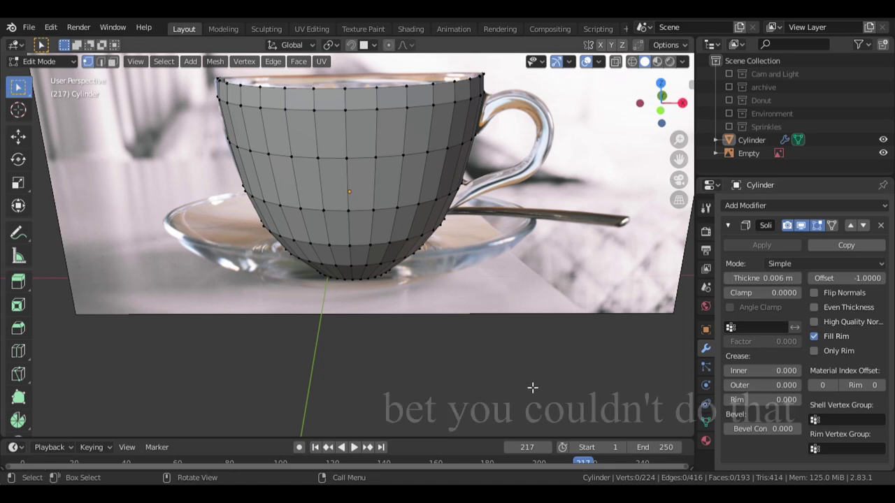
right_click(375, 169)
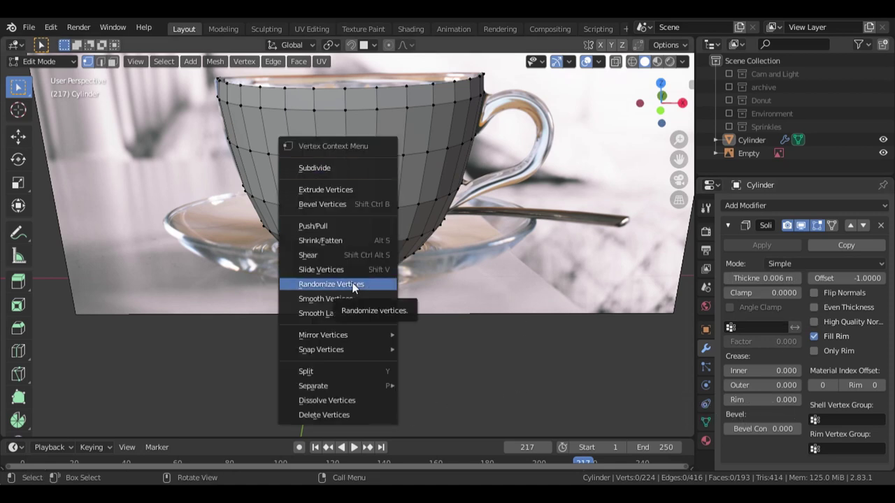
key("Escape")
middle_click_drag(302, 381, 300, 371)
key("Tab")
right_click(371, 144)
left_click(366, 144)
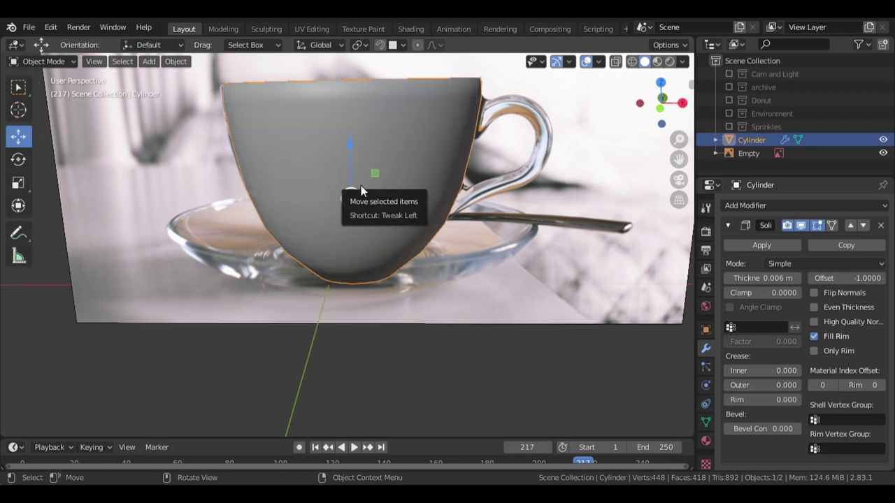
Step: Apply the Solidify modifier, and add and apply a Catmull-Clark Subdivision Surface modifier on the cup
left_click(760, 246)
left_click(769, 205)
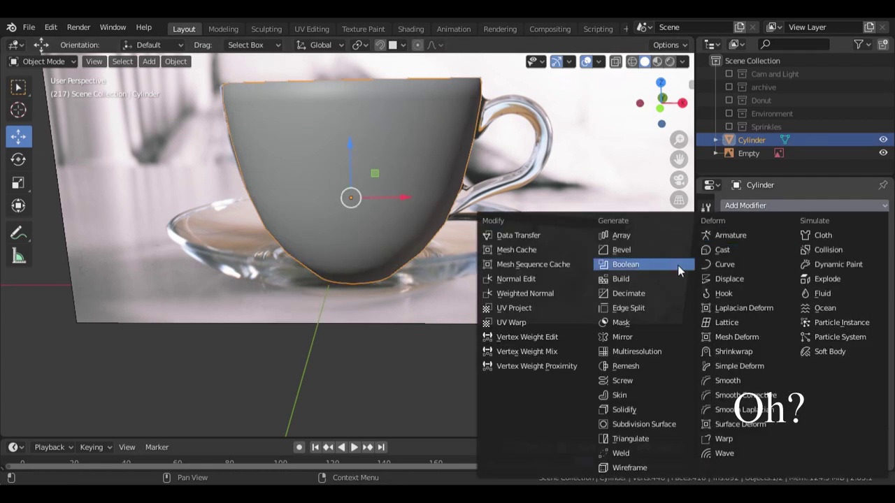
left_click(672, 262)
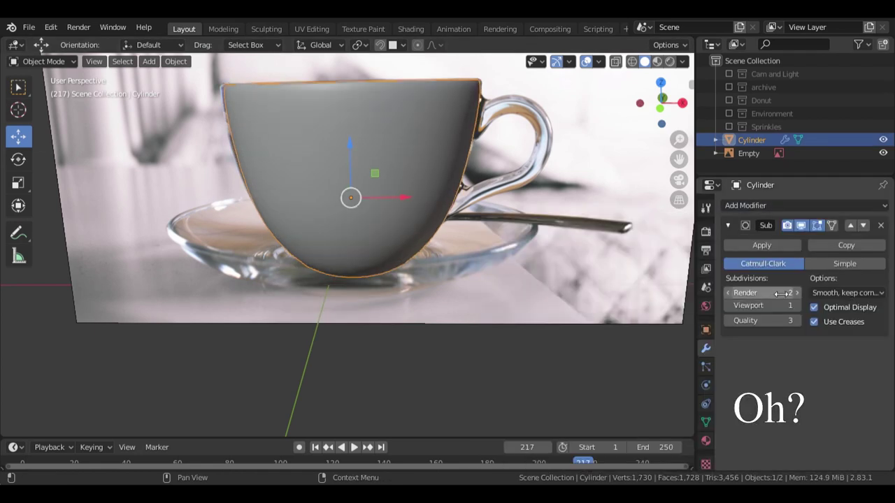
left_click(769, 246)
Step: Examine the smoothed cup's rim and wall thickness up close
scroll(383, 168, "up", 1)
scroll(383, 168, "down", 2)
middle_click_drag(461, 153, 478, 149)
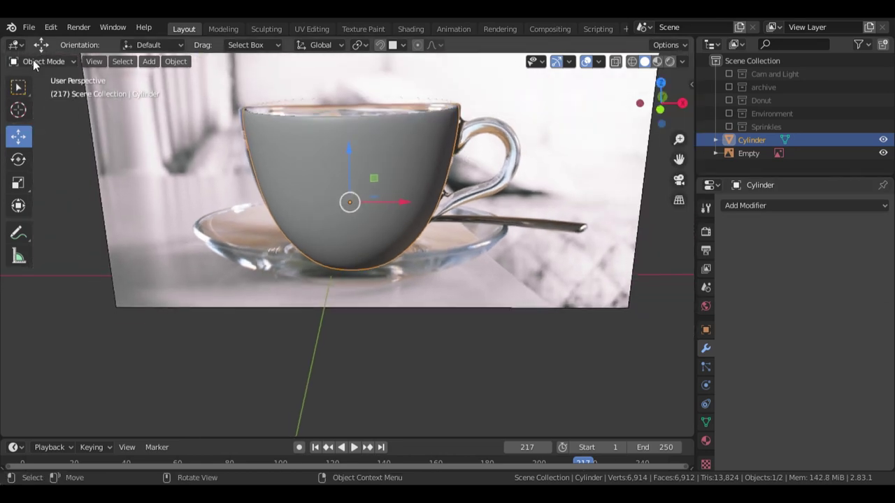
scroll(317, 154, "up", 3)
scroll(317, 153, "down", 2)
scroll(357, 124, "up", 2)
middle_click_drag(358, 123, 361, 278, "shift")
scroll(234, 243, "up", 2)
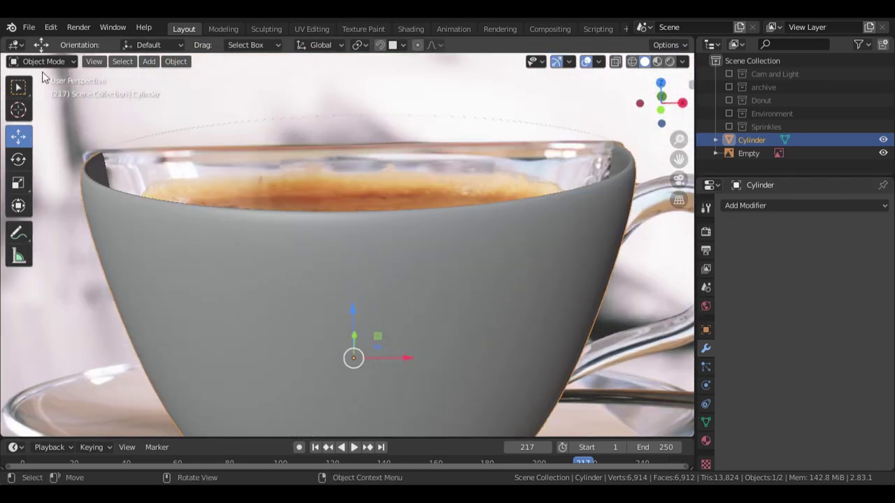
Step: Undo applying the cup's Subdivision Surface modifier and open its mesh in Edit Mode
key("Tab")
key("Tab")
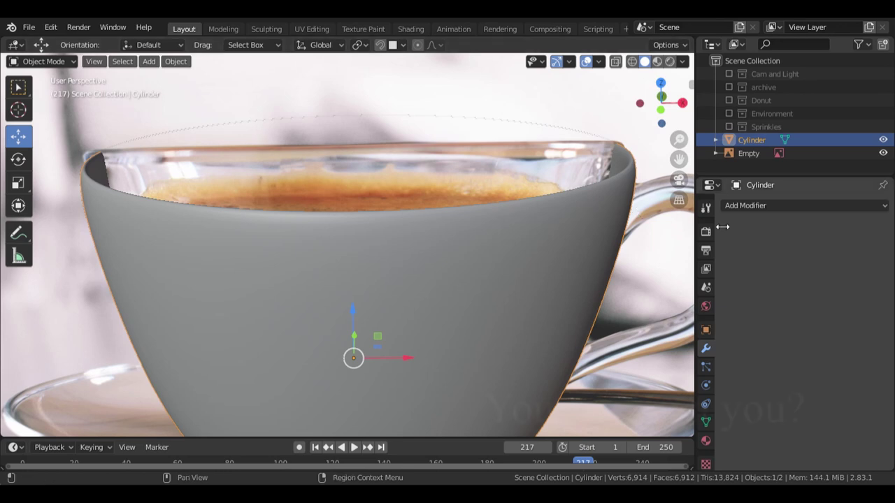
key("ctrl+z")
key("ctrl+z")
key("ctrl+z")
key("Tab")
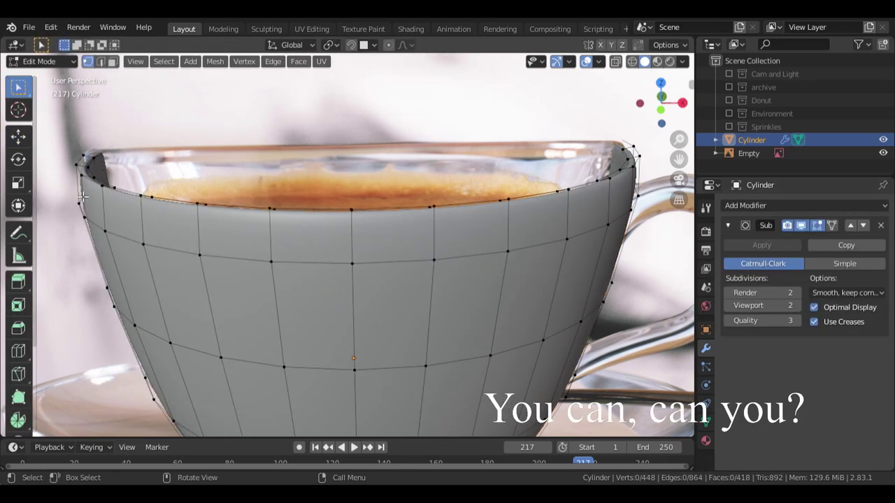
Step: Add one edge loop just below the cup's outer rim with a slide factor of -0.545
left_click(150, 222)
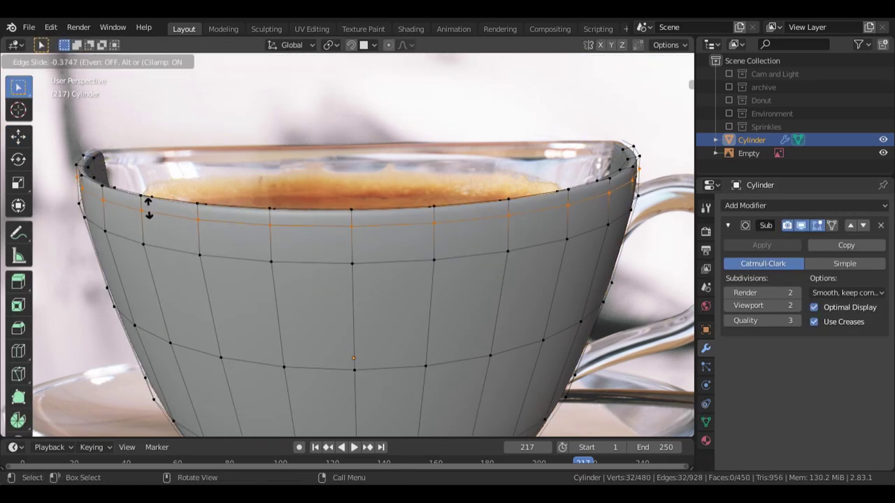
left_click(148, 204)
middle_click_drag(687, 270, 649, 263)
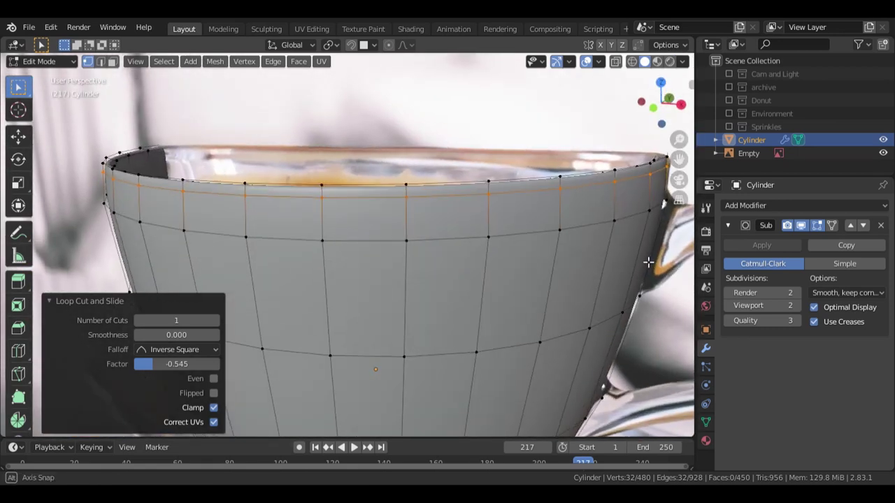
Step: Hide the reference image so the underside of the cup is unobstructed
middle_click_drag(614, 390, 657, 235)
scroll(657, 236, "down", 2)
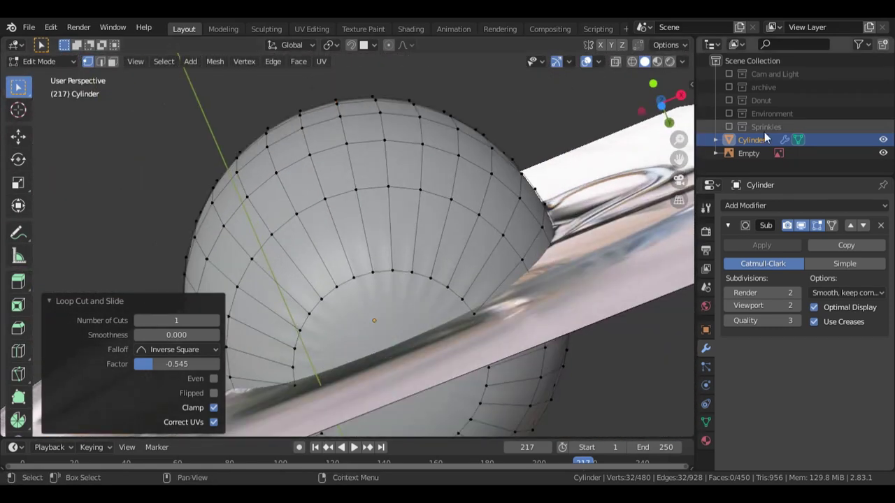
left_click(883, 153)
middle_click_drag(597, 136, 633, 164)
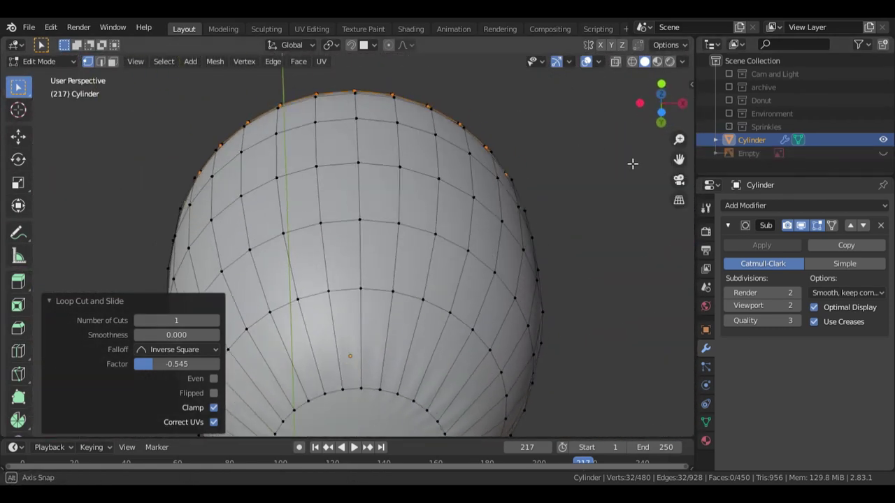
scroll(594, 336, "down", 1)
middle_click_drag(580, 360, 573, 150, "shift")
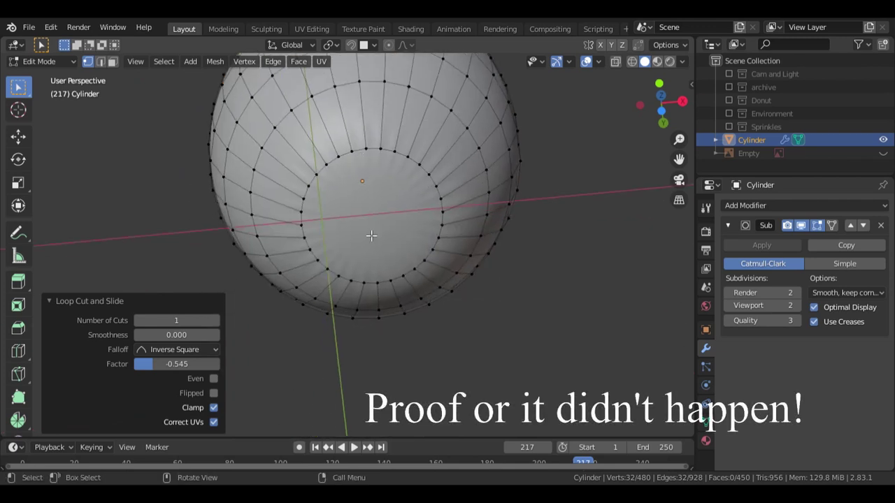
Step: Select the round bottom face of the cup and inset it
left_click(339, 274, "alt")
key("i")
right_click(376, 201)
scroll(398, 223, "up", 1)
middle_click_drag(437, 260, 443, 311)
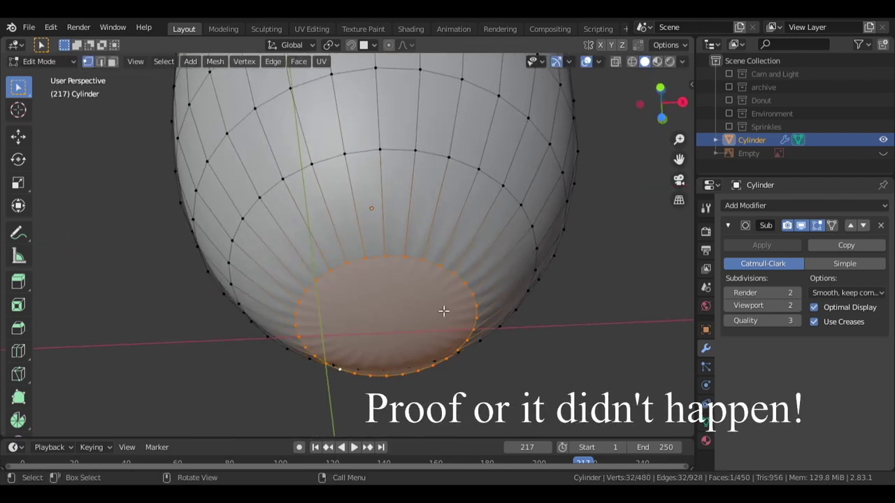
key("ctrl+i")
key("ctrl+z")
key("i")
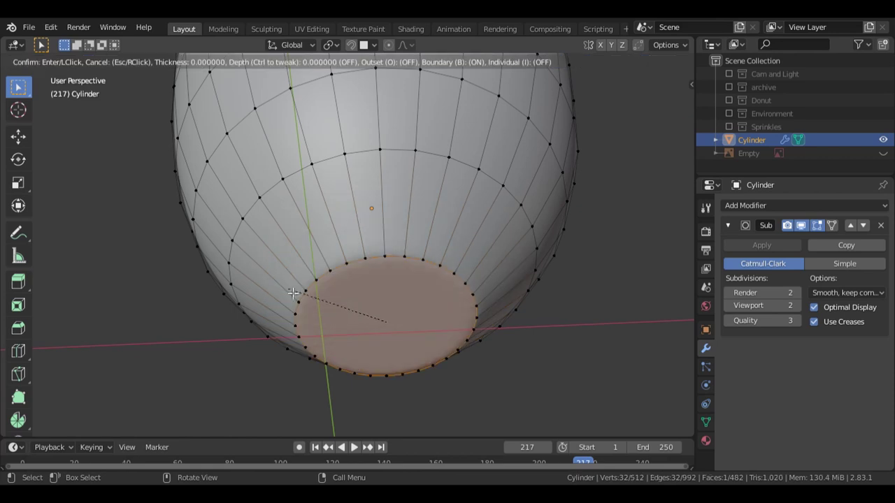
left_click(296, 294)
left_click(656, 295)
Step: Inset the cup's bottom face again to form a narrow ring inside its edge, then clear the selection
middle_click_drag(656, 295, 644, 306)
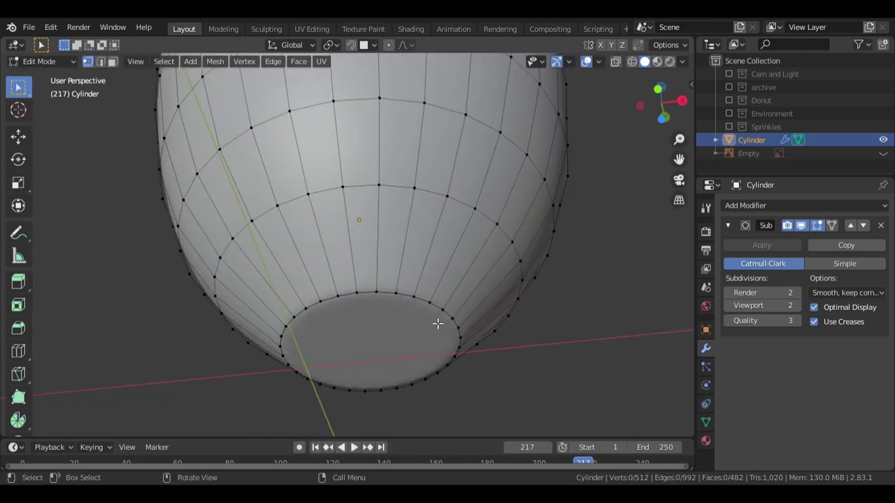
left_click(380, 334, "alt")
key("r")
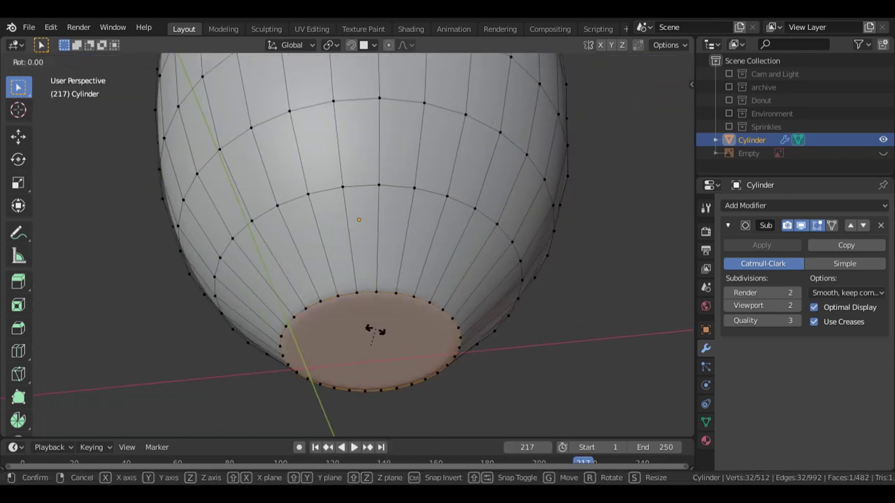
right_click(351, 370)
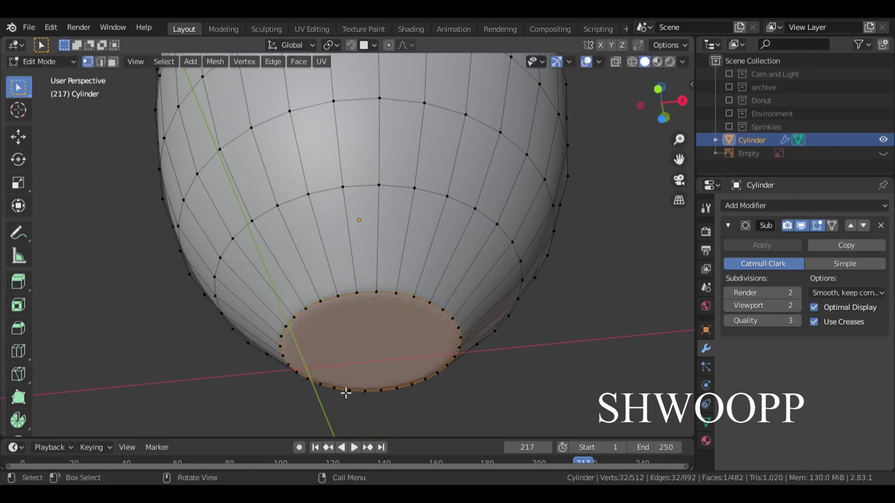
key("i")
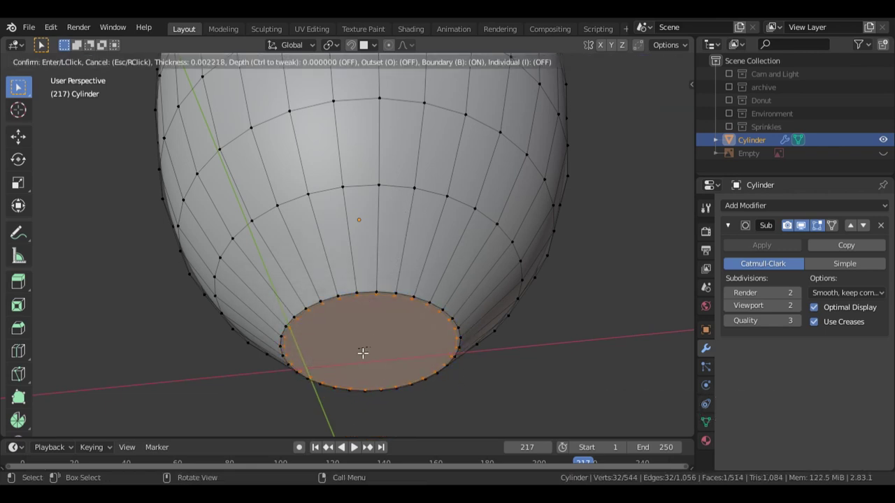
left_click(366, 348)
key("alt+a")
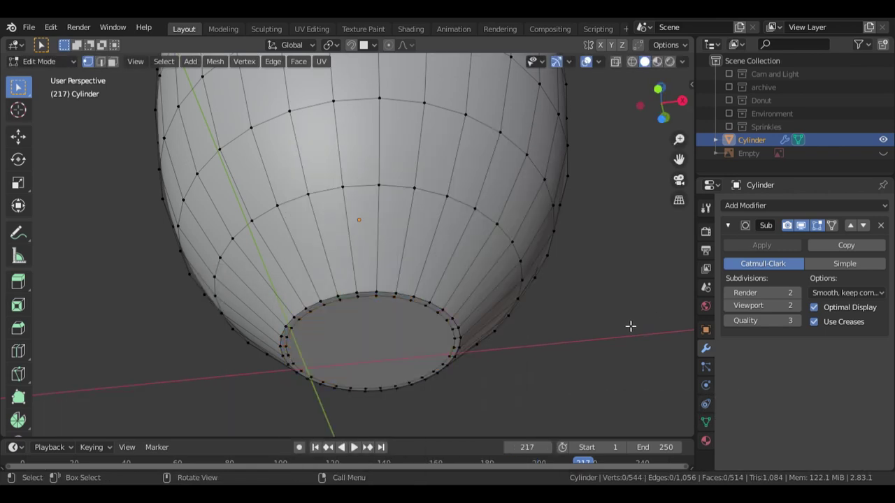
Step: Move an edge ring around the cup's base along the Z axis to shape a raised foot rim
middle_click_drag(631, 326, 451, 342)
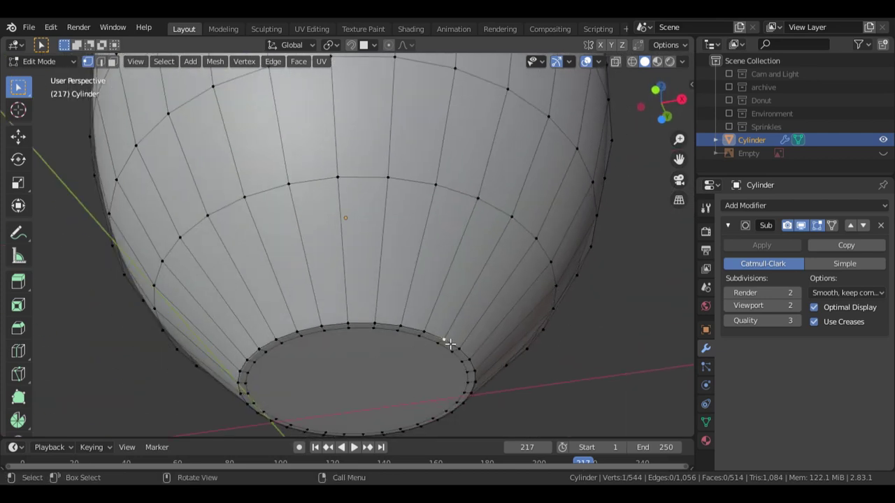
key("g")
key("z")
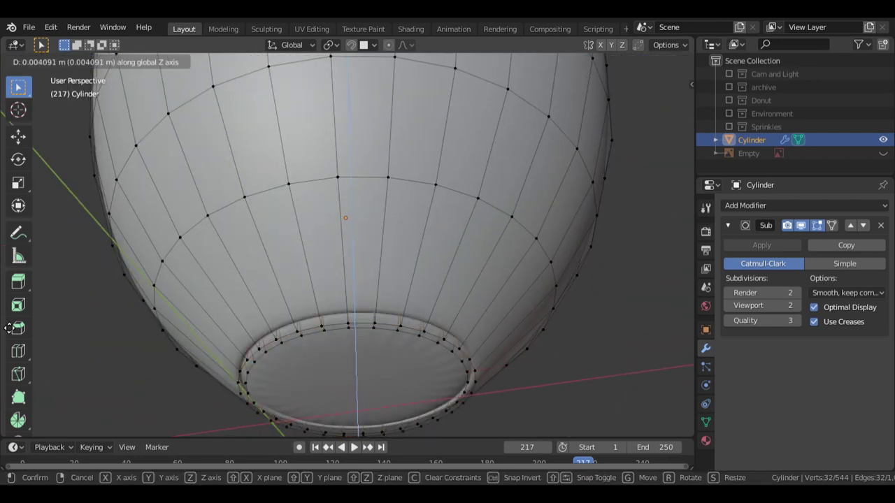
left_click(649, 339)
Step: Add one edge loop around the cup's wall just above the foot with a slide factor of 0.724
middle_click_drag(631, 354, 594, 399)
middle_click_drag(592, 171, 588, 227)
left_click(378, 357)
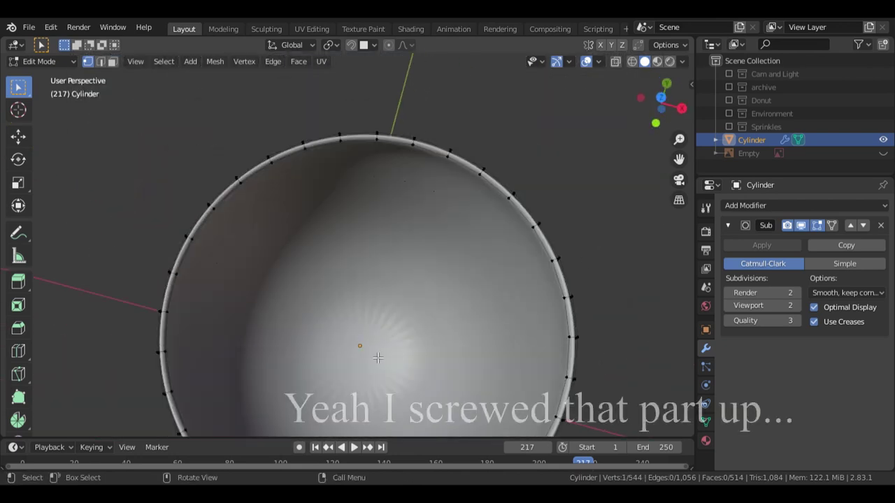
middle_click_drag(482, 353, 381, 359)
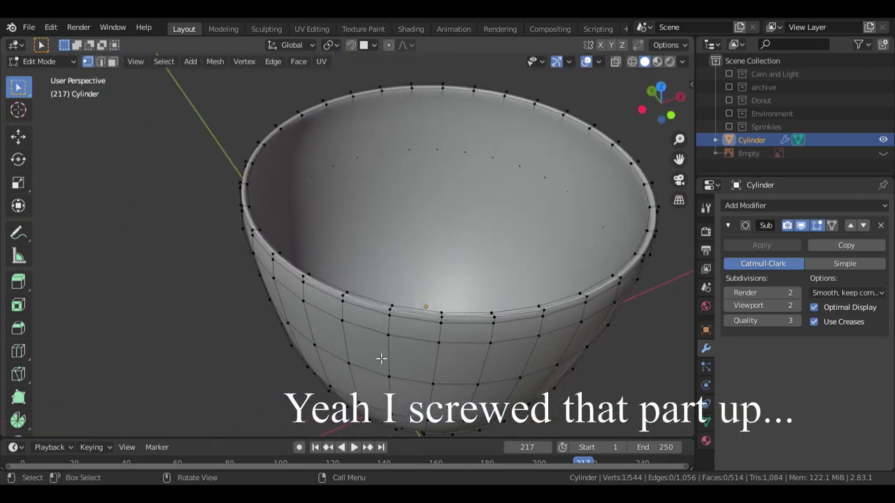
middle_click_drag(681, 279, 487, 360)
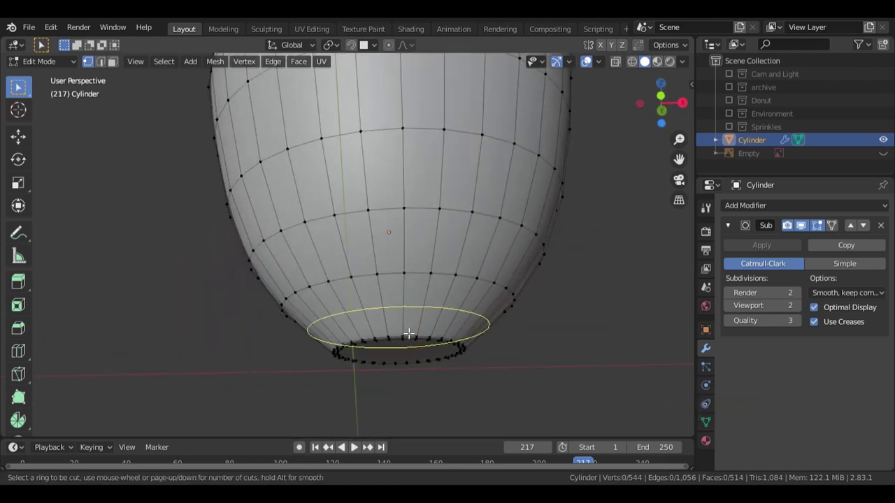
left_click(409, 334)
left_click(450, 343)
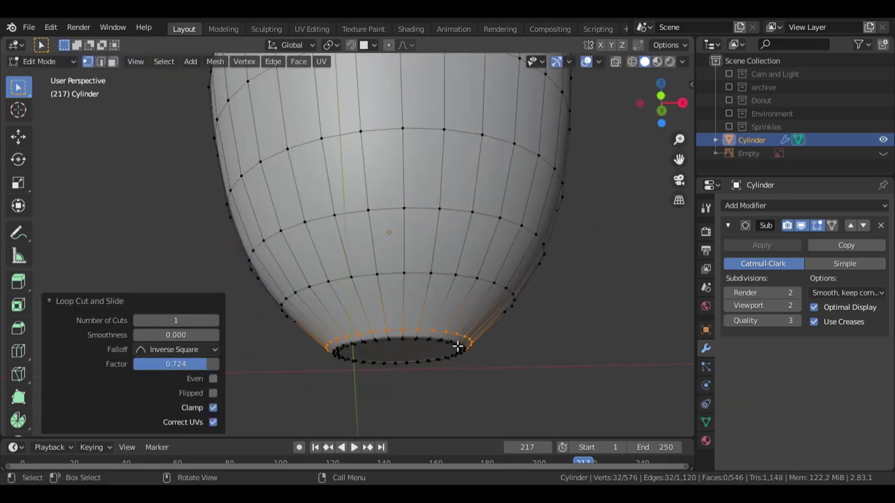
Step: Scale the new edge loop above the cup's foot and clear the selection
key("s")
left_click(466, 341)
middle_click_drag(500, 311, 530, 365)
left_click(563, 301)
Step: Return the cup to Object Mode and apply its Subdivision Surface modifier
mouse_move(567, 283)
middle_mouse_down()
mouse_move(579, 287)
mouse_move(568, 298)
middle_mouse_up()
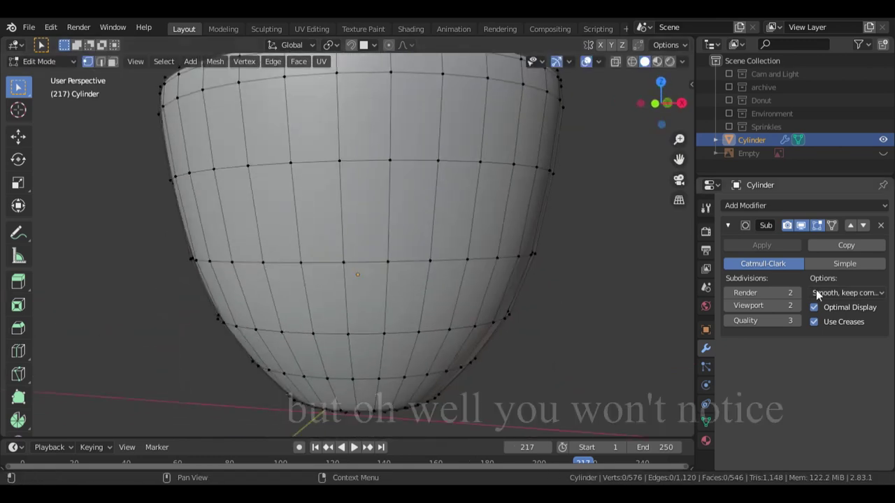
key("Tab")
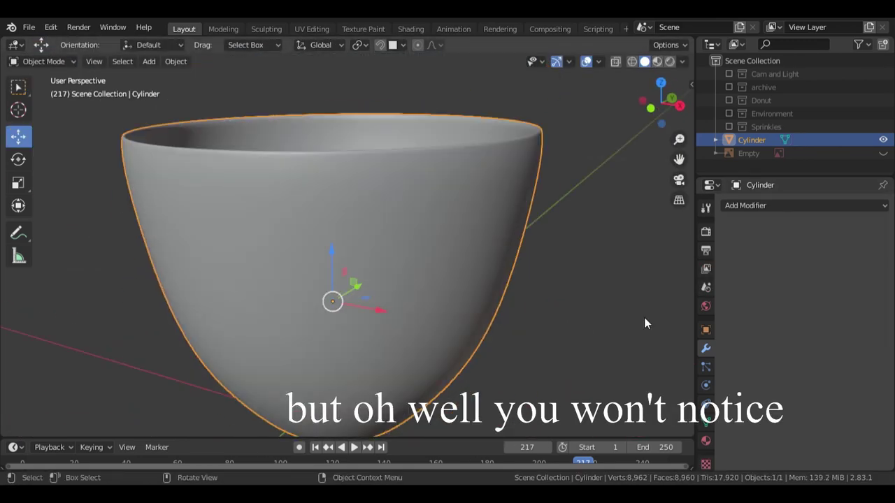
middle_click_drag(645, 322, 576, 352)
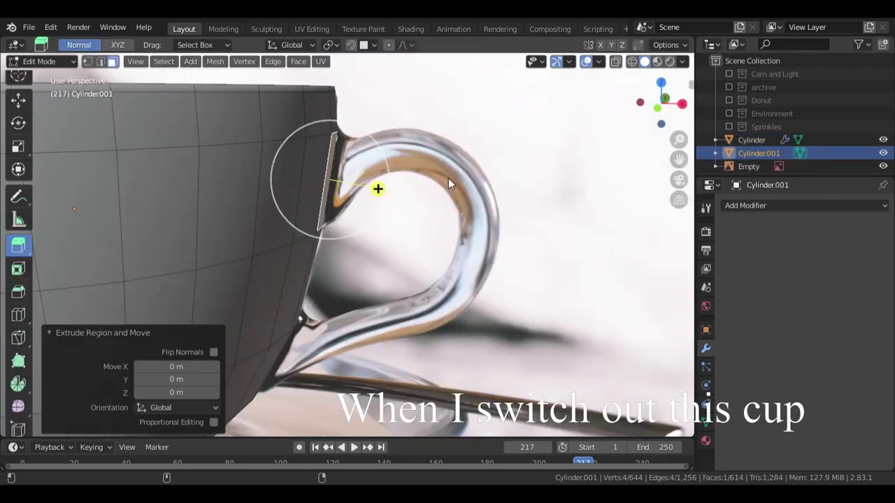
Step: Add a Catmull-Clark Subdivision Surface modifier to the Cylinder.001 cup
left_click(781, 203)
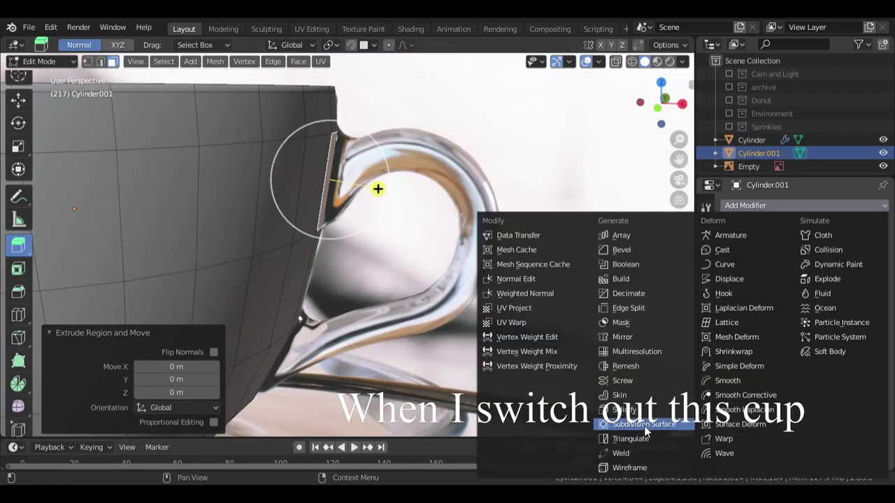
left_click(645, 427)
mouse_move(615, 377)
middle_mouse_down()
mouse_move(640, 367)
mouse_move(629, 370)
middle_mouse_up()
Step: Extrude the selected upper handle face about 0.0057 m along its normal and switch to front view
middle_click_drag(427, 237, 385, 220)
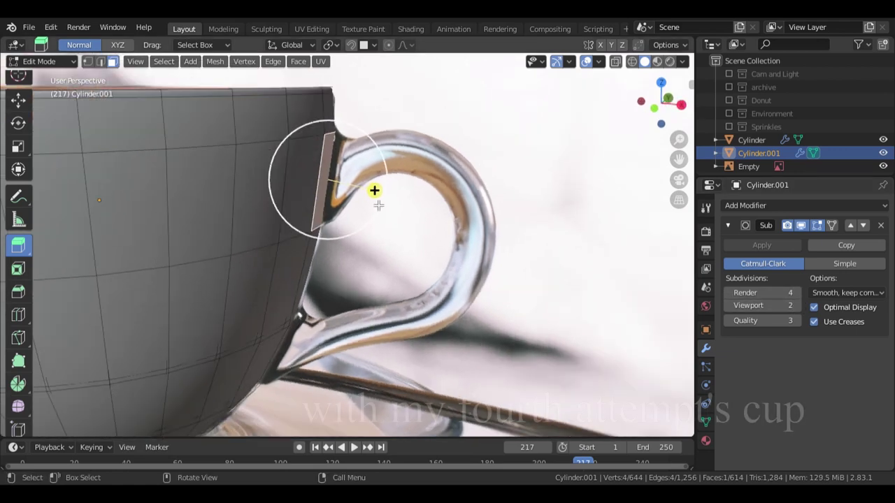
left_click_drag(374, 192, 392, 196)
middle_click_drag(398, 241, 435, 240)
key("KP_1")
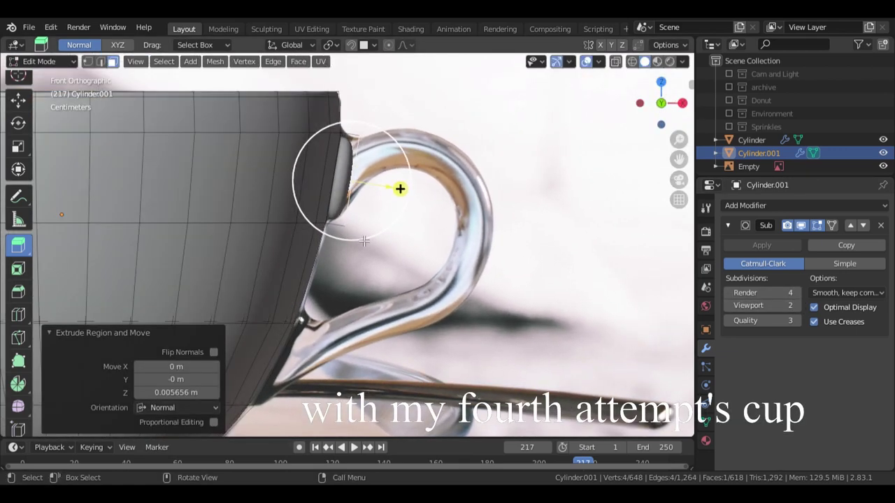
key("e")
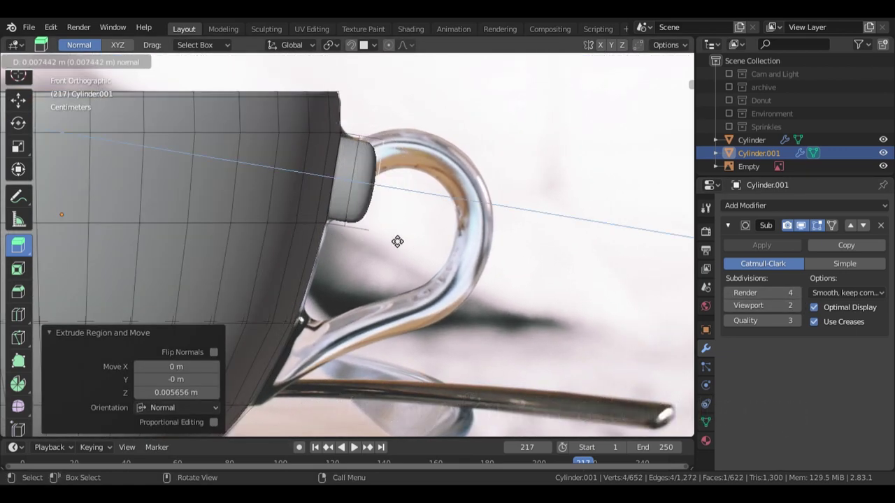
right_click(401, 241)
key("ctrl+z")
Step: Rotate the extruded handle face by about -6.79° in front view
key("r")
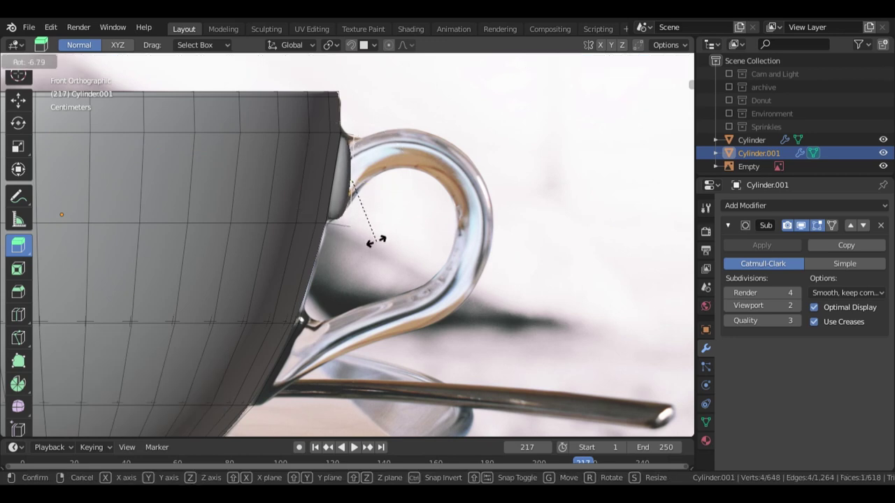
left_click(375, 240)
scroll(385, 268, "up", 3)
scroll(26, 160, "up", 2)
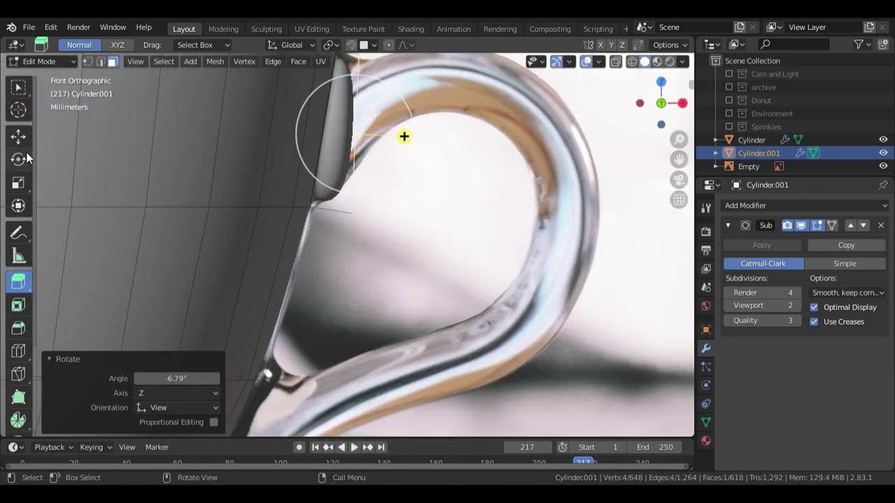
Step: Activate the selection tool, return to Object Mode and select the reference image
left_click(18, 88)
key("Tab")
left_click(455, 226)
key("g")
key("y")
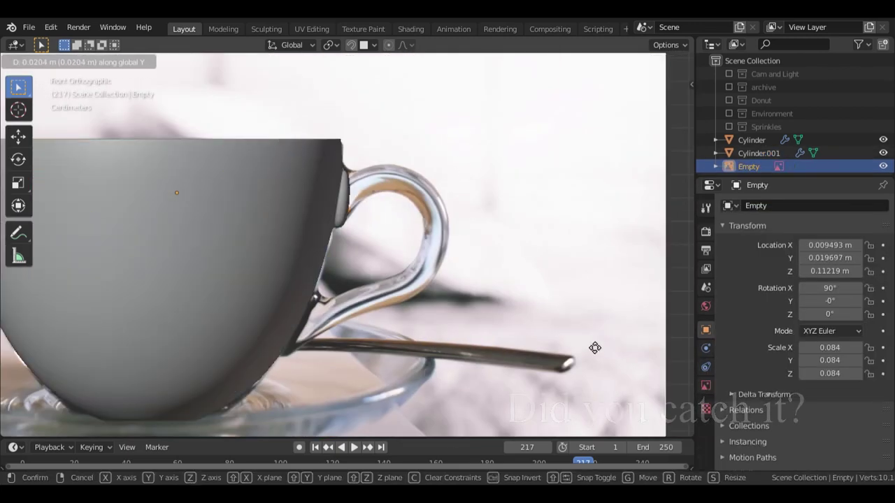
key("Escape")
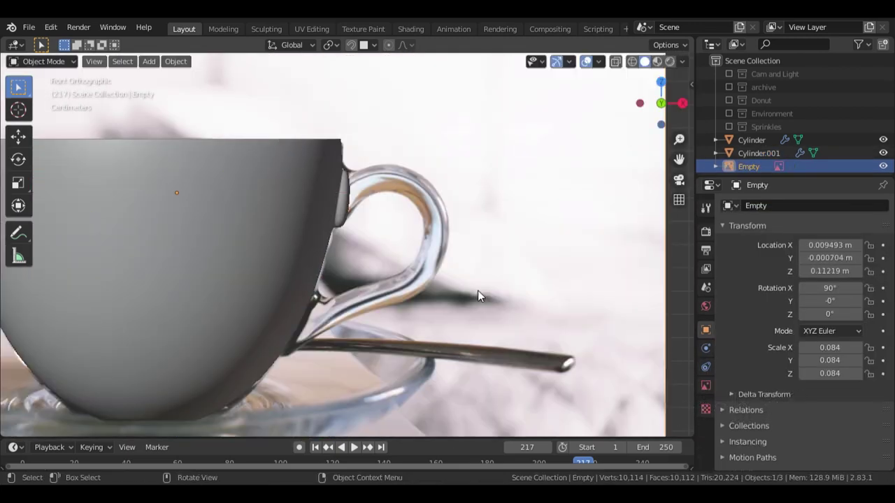
Step: Move the reference image about 0.016 m along the Y axis, further back through the cup
scroll(435, 164, "down", 3)
middle_click_drag(412, 86, 423, 233)
key("g")
key("y")
left_click(418, 225)
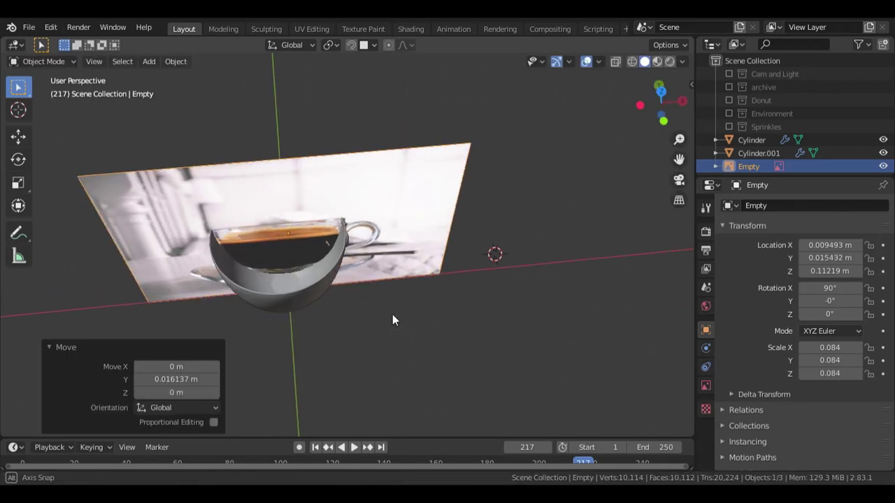
Step: Select the Cylinder.001 cup with the handle stub and enter Edit Mode
scroll(392, 314, "up", 3)
middle_click_drag(392, 313, 355, 275)
left_click(207, 245)
key("Tab")
middle_click_drag(300, 262, 343, 275)
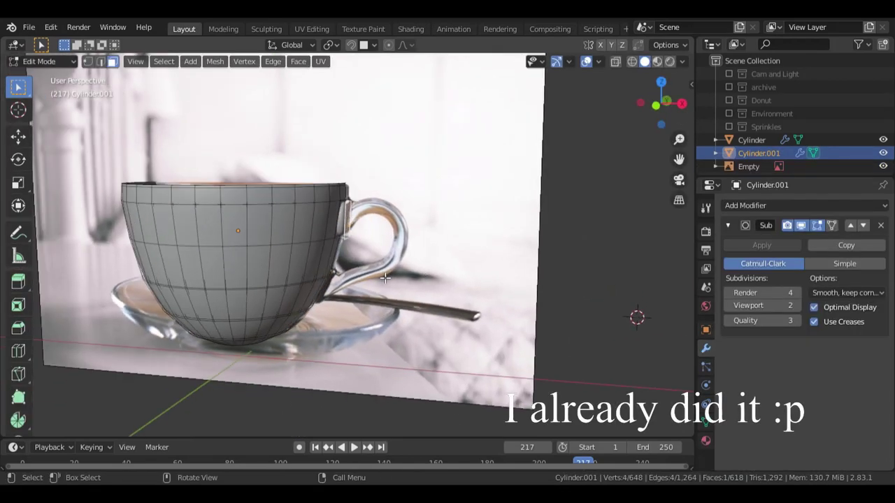
Step: In vertex selection mode, move the two lower outer vertices of the handle stub up about 0.006 m along Z
key("KP_1")
scroll(347, 276, "up", 4)
scroll(347, 276, "up", 1)
mouse_move(424, 249)
middle_mouse_down()
mouse_move(397, 253)
mouse_move(425, 262)
middle_mouse_up()
left_click(88, 62)
scroll(466, 257, "up", 1)
left_click(341, 224, "shift")
left_click(352, 224, "shift")
key("g")
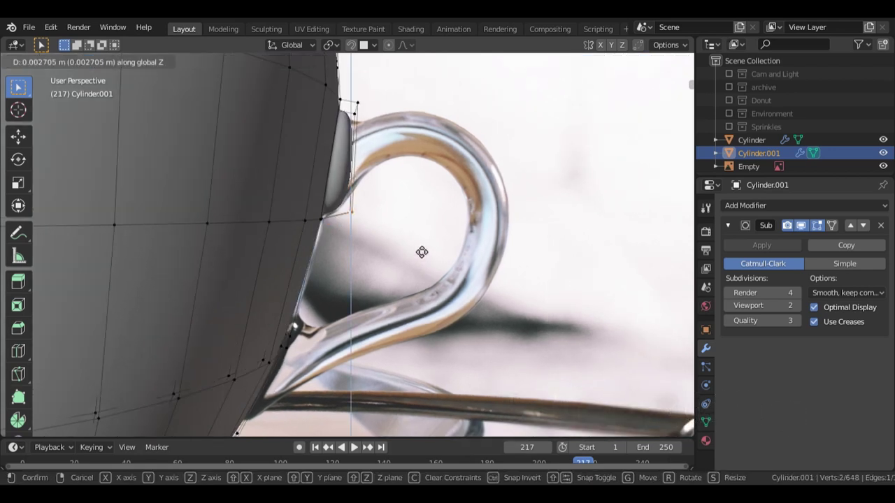
left_click(397, 238)
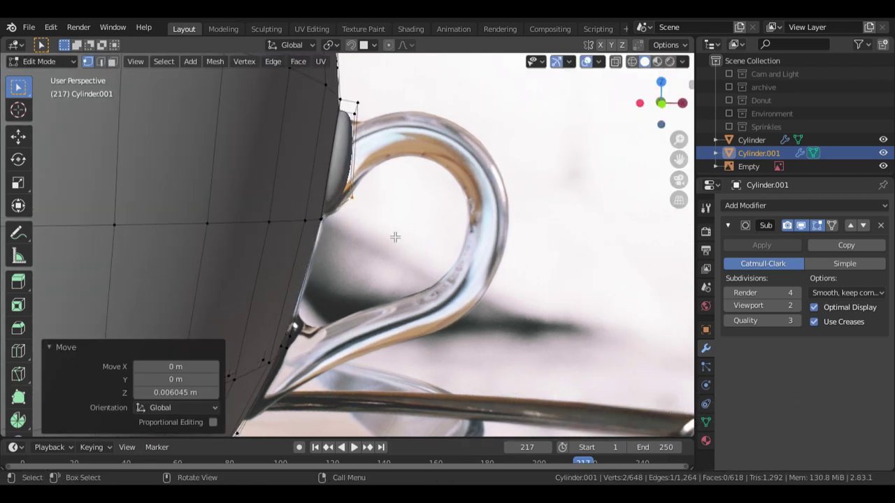
Step: Move the two lower outer vertices of the handle stub about 0.004 m outward along X
key("g")
key("x")
left_click(411, 252)
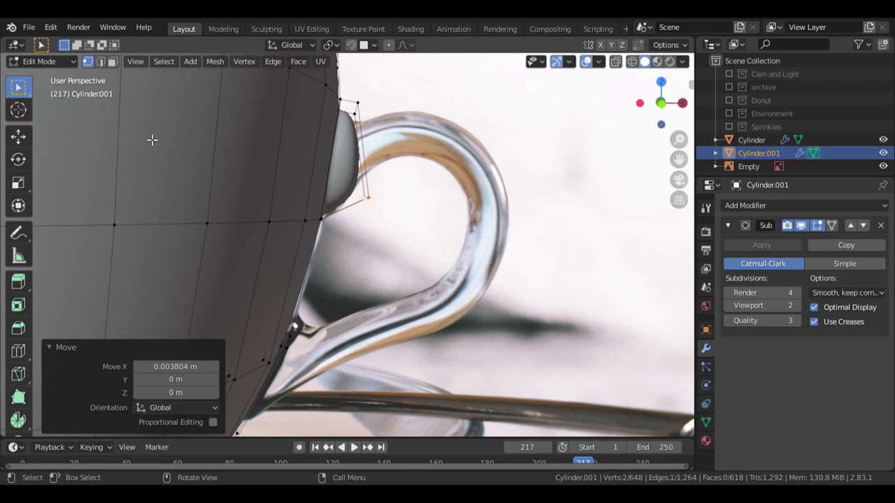
Step: In face selection mode, select the handle stub's end face and extrude it about 0.015 m outward
left_click(113, 61)
middle_click_drag(406, 175, 343, 168)
left_click(344, 168)
middle_click_drag(409, 259, 485, 247)
key("g")
right_click(497, 220)
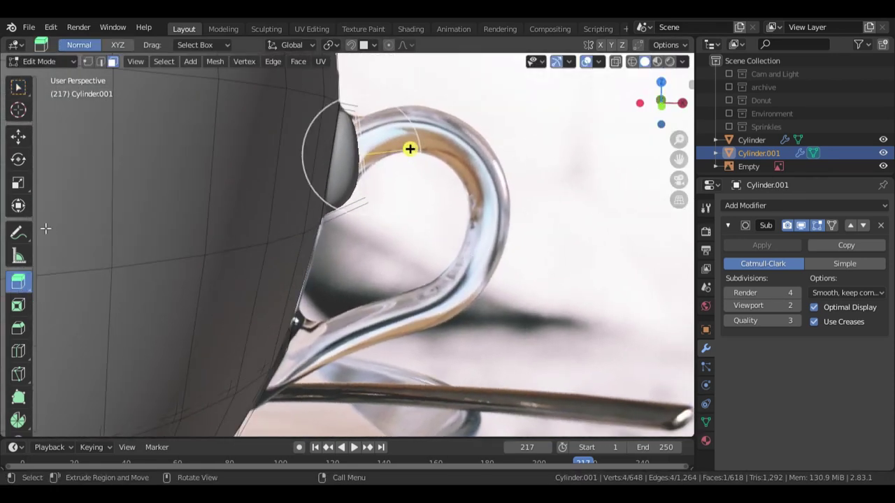
left_click(19, 88)
key("e")
left_click(449, 148)
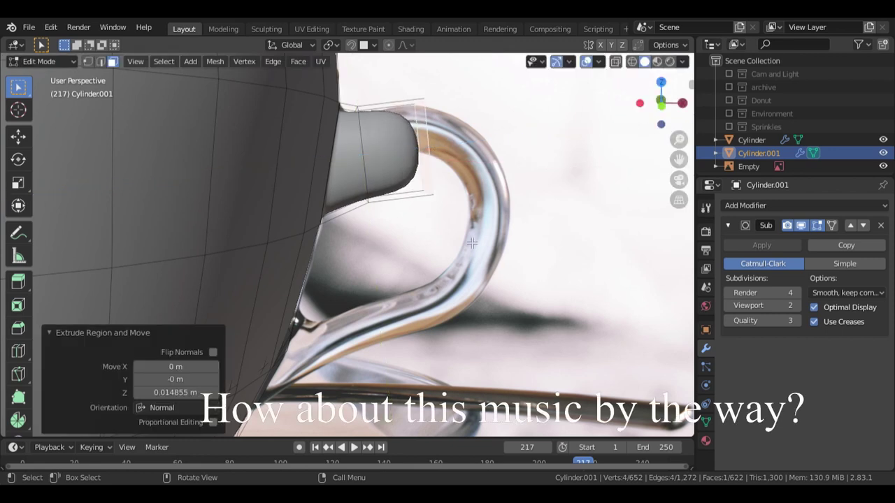
Step: Try to reposition the extruded end face of the handle and its upper part to follow the photo
middle_click_drag(472, 244, 477, 243)
key("g")
left_click(423, 165)
middle_click_drag(462, 178, 449, 205)
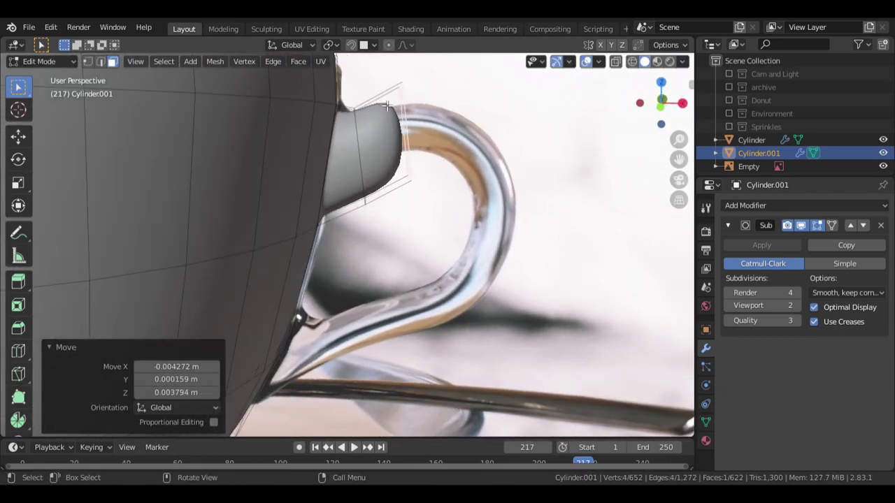
left_click(439, 103)
middle_click_drag(405, 95, 461, 102)
left_click(406, 87)
left_click(374, 101, "shift")
middle_click_drag(535, 119, 490, 123)
key("g")
left_click(487, 145)
middle_click_drag(465, 154, 337, 159)
key("ctrl+z")
key("ctrl+z")
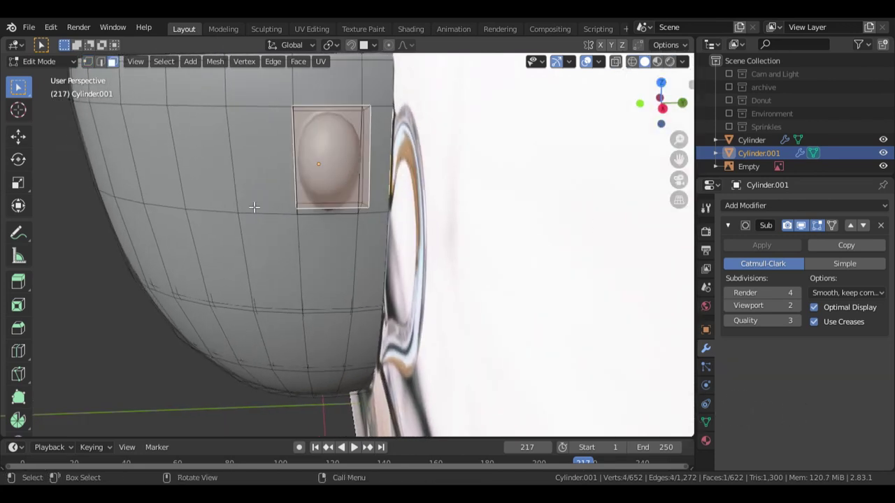
Step: In edge selection mode, select the lower edge of the extruded handle end and move it up about 0.008 m along Z
middle_click_drag(254, 207, 405, 197)
left_click(422, 202)
middle_click_drag(503, 240, 541, 230)
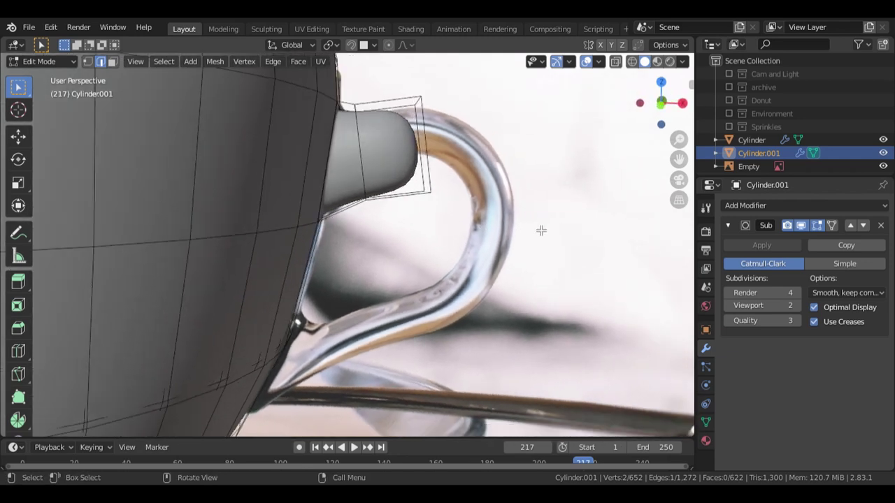
key("g")
key("z")
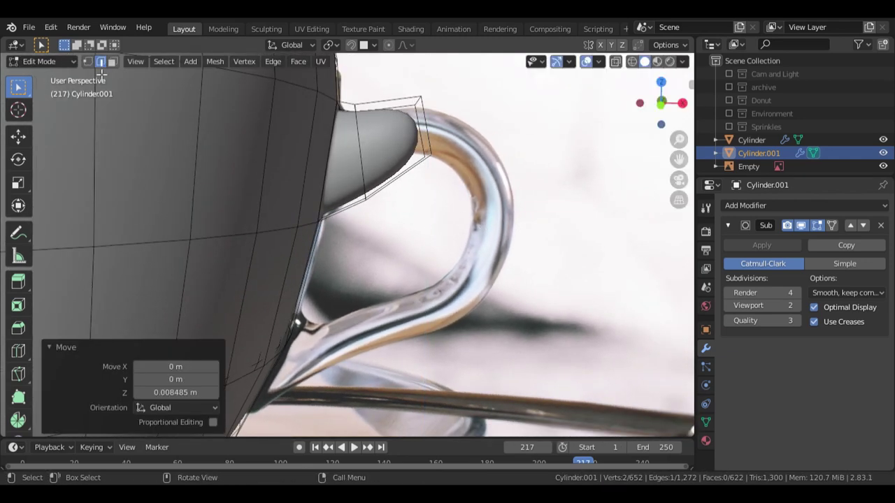
Step: Select the handle's end vertices, extrude them about 0.005 m and rotate the new end to follow the photo's curve
left_click_drag(553, 171, 554, 172)
middle_click_drag(505, 168, 445, 218)
key("e")
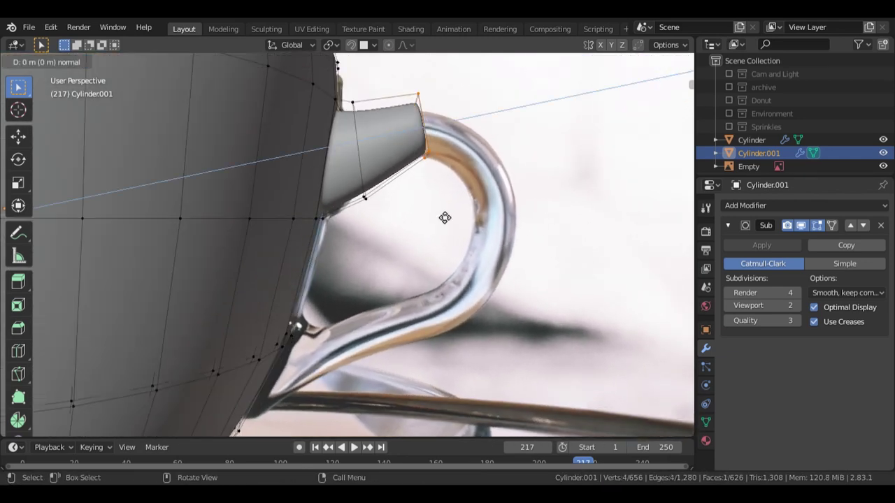
left_click(467, 218)
key("r")
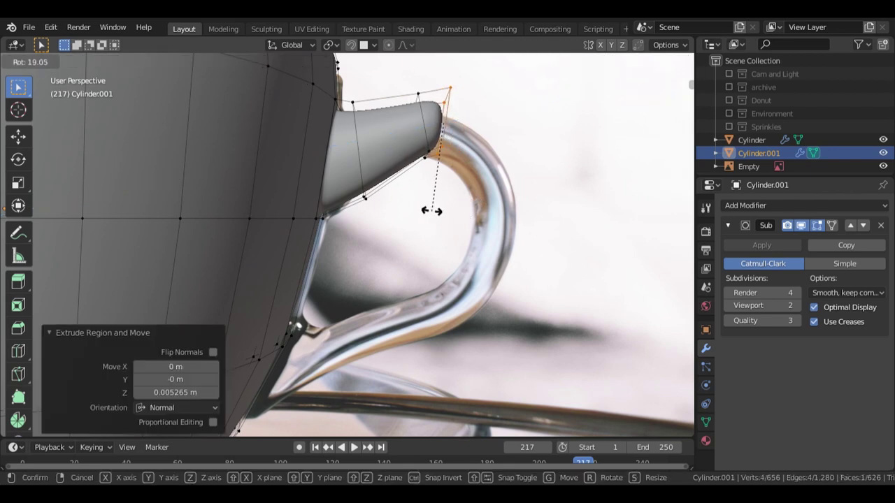
left_click(434, 221)
Step: Return to Object Mode and move the reference image forward along the Y axis to about -0.002 m
key("Tab")
left_click(505, 233)
key("g")
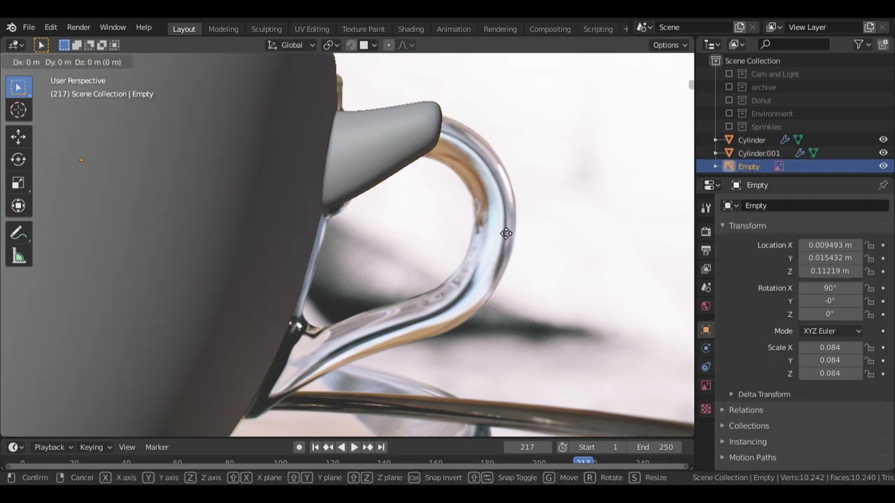
key("y")
left_click(556, 190)
middle_click_drag(551, 197, 532, 267)
key("g")
key("y")
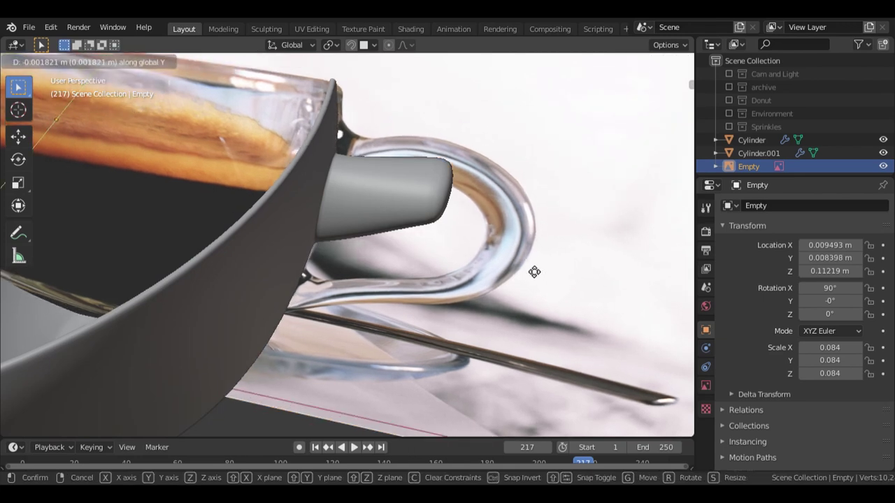
left_click(522, 304)
middle_click_drag(449, 311, 413, 239)
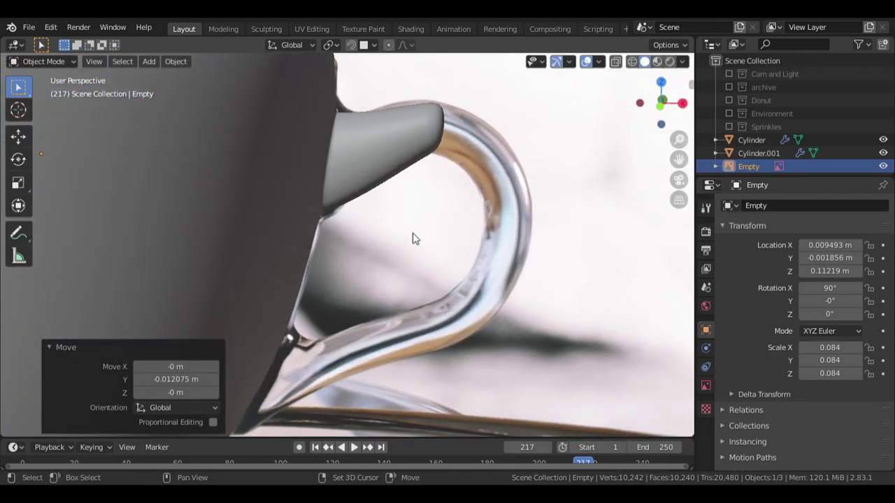
Step: Place the 3D cursor at the centre of the photo's handle loop and move the stub's two upper vertices up about 0.002 m along Z
left_click(240, 266)
key("Tab")
mouse_move(429, 107)
middle_mouse_down()
mouse_move(453, 228)
mouse_move(423, 107)
middle_mouse_up()
middle_click_drag(441, 144, 495, 200)
left_click(435, 277, "shift")
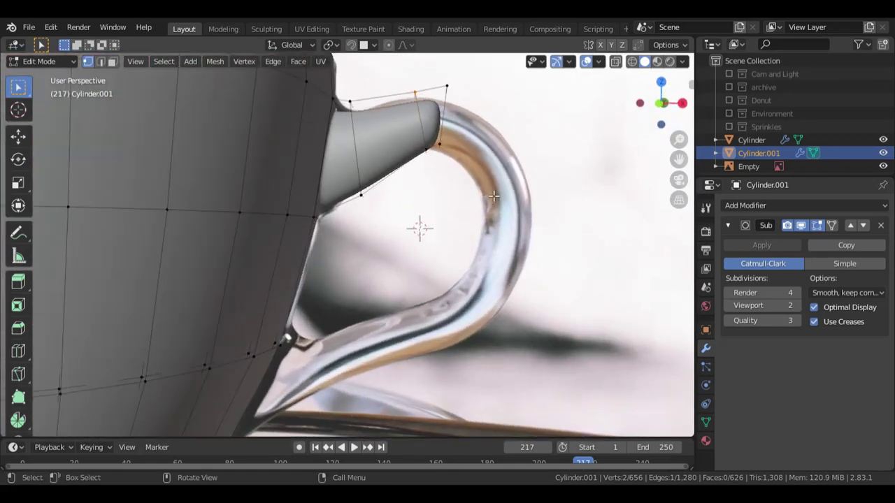
key("KP_1")
key("g")
left_click(492, 188)
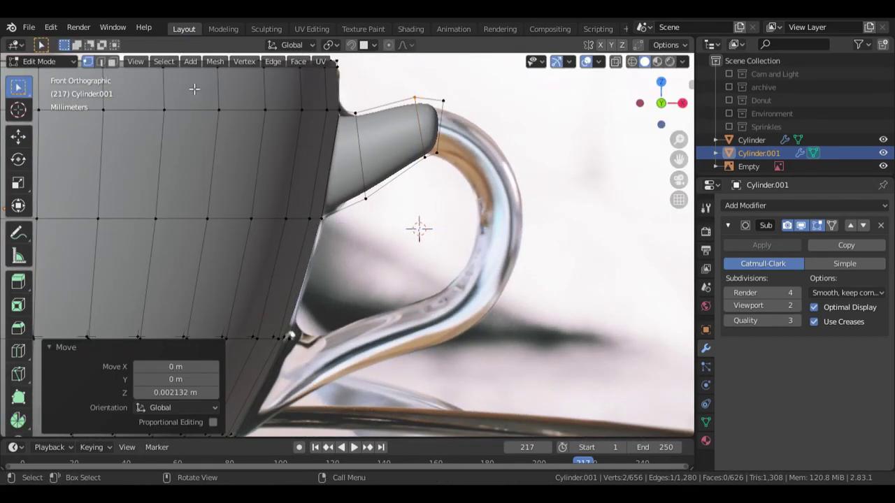
Step: In face selection mode, select the handle's end face and activate the Spin tool
left_click(114, 61)
middle_click_drag(447, 161, 476, 206)
left_click(362, 99)
left_click(19, 420)
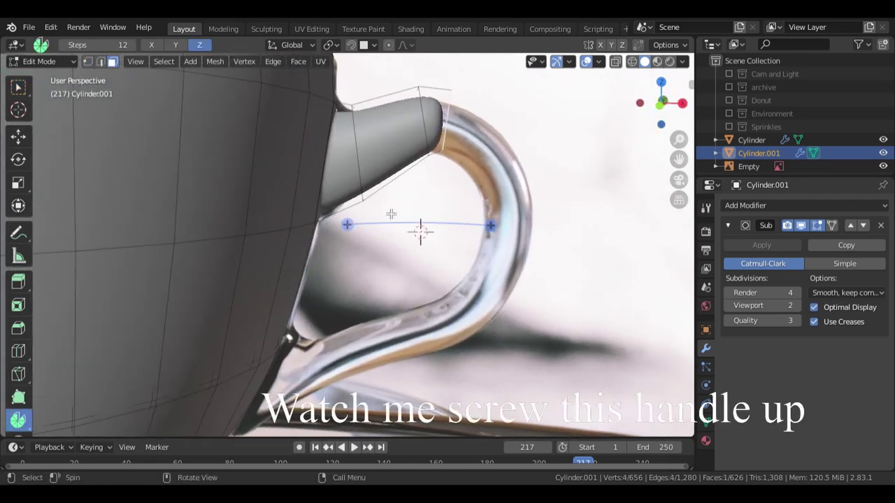
Step: Try to spin the handle's end face around the 3D cursor, changing the cursor's orientation option between attempts
left_click_drag(490, 225, 494, 308)
middle_click_drag(560, 297, 477, 292)
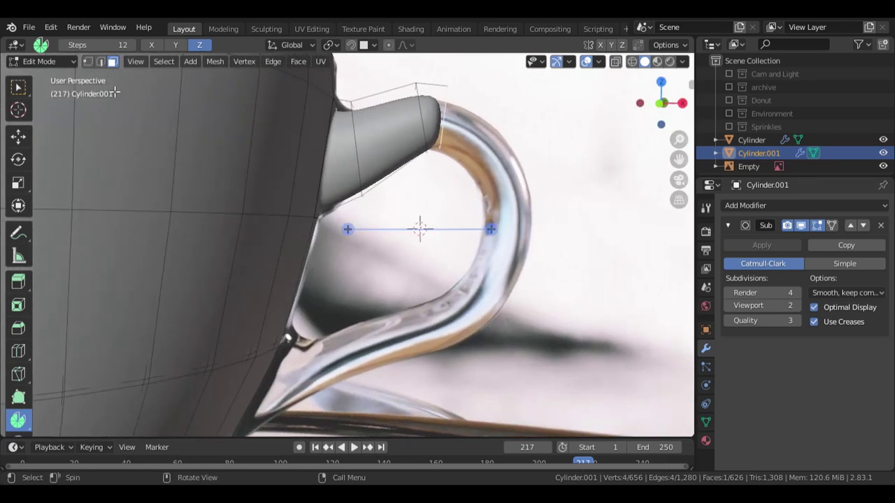
left_click(241, 46)
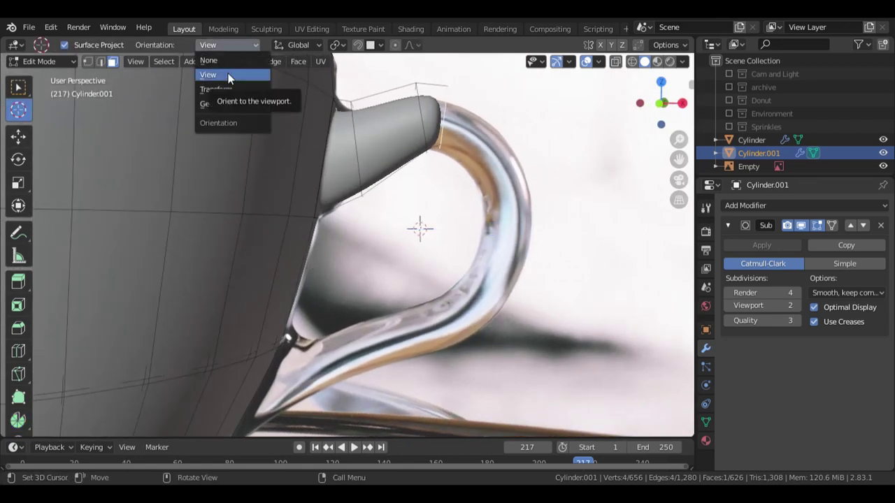
left_click(216, 103)
mouse_move(505, 243)
middle_mouse_down()
mouse_move(375, 254)
mouse_move(492, 247)
middle_mouse_up()
left_click_drag(477, 134, 401, 317)
middle_click_drag(650, 317, 550, 320)
key("ctrl+z")
Step: From the front view, spin the handle's end face 161° around the 3D cursor in 12 steps
middle_click_drag(419, 316, 423, 316)
key("KP_1")
left_click_drag(473, 131, 408, 412)
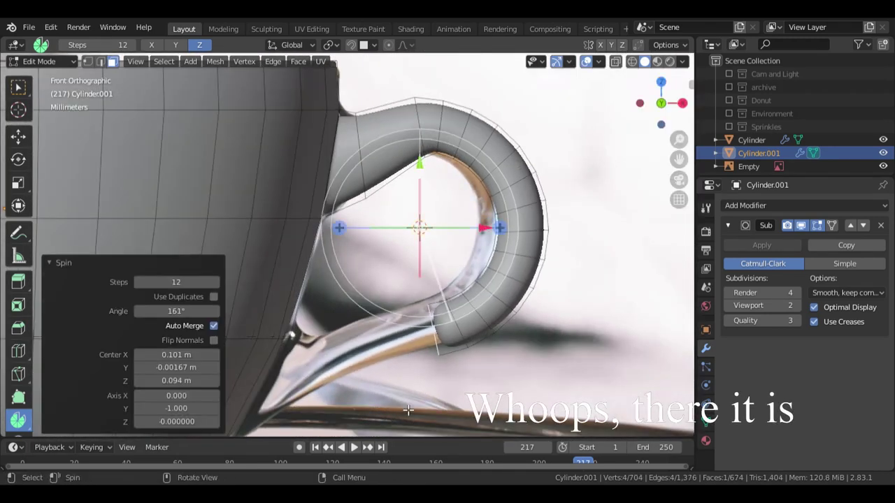
Step: Try shifting the spin centre to X 0.101 m, Y 0.288 m and Z 0.104 m
middle_click_drag(587, 318, 267, 356)
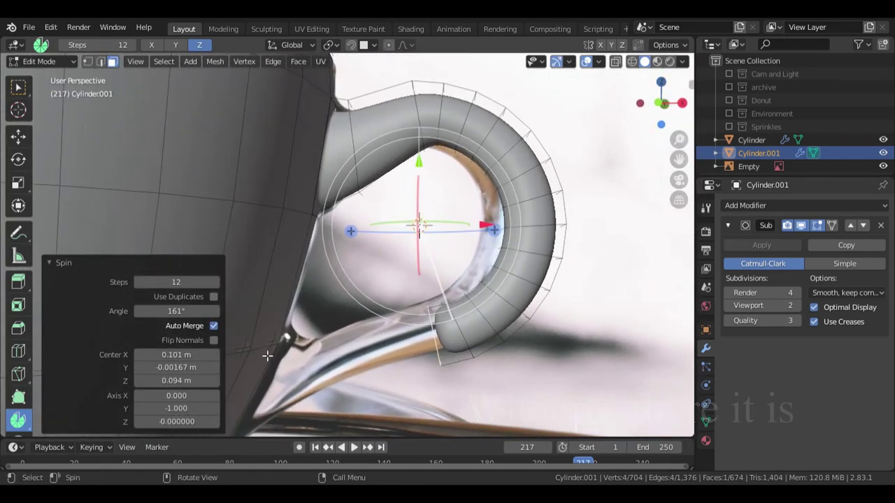
left_click(136, 355)
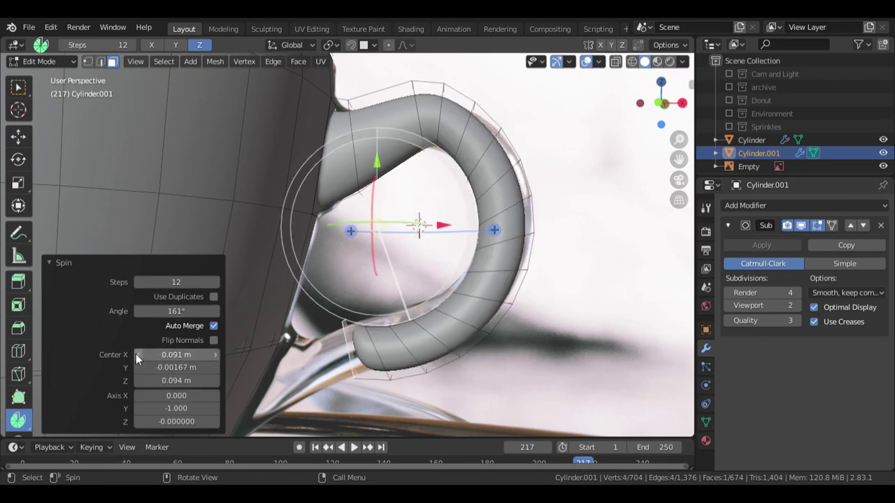
mouse_move(595, 381)
middle_mouse_down()
mouse_move(489, 359)
mouse_move(600, 386)
middle_mouse_up()
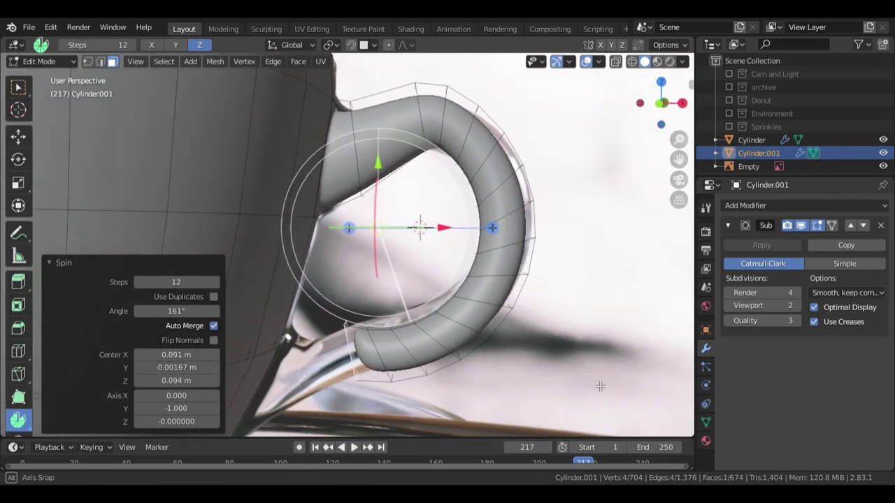
left_click(216, 372)
left_click(216, 372)
left_click(216, 372)
left_click(216, 372)
left_click(216, 371)
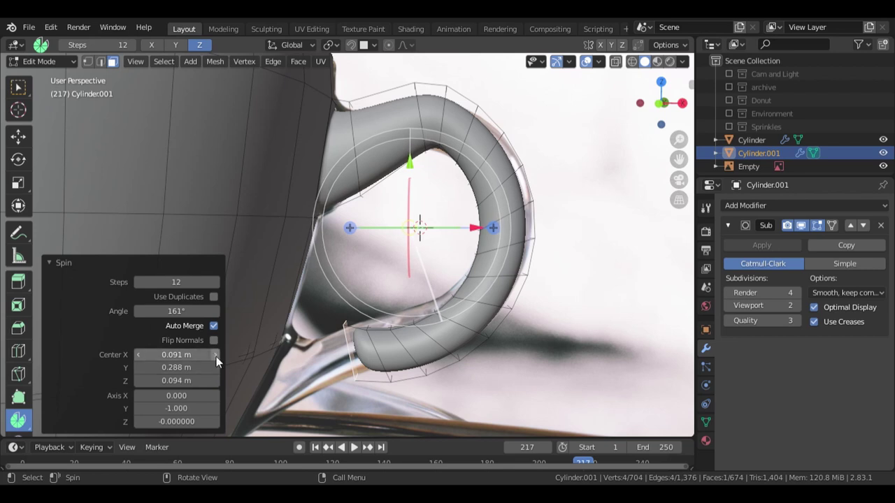
left_click(216, 356)
left_click(138, 382)
left_click(216, 384)
left_click(216, 384)
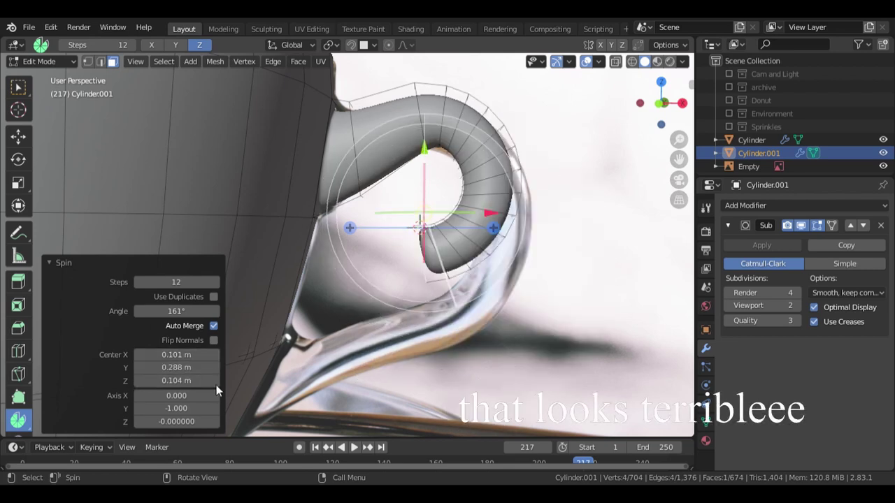
left_click(138, 381)
Step: Set the spin centre to X 0.096 m, Y 0.157 m and Z 0.095 m so the handle follows the photo
left_click_drag(176, 355, 188, 367)
middle_click_drag(548, 315, 414, 332)
scroll(413, 332, "down", 3)
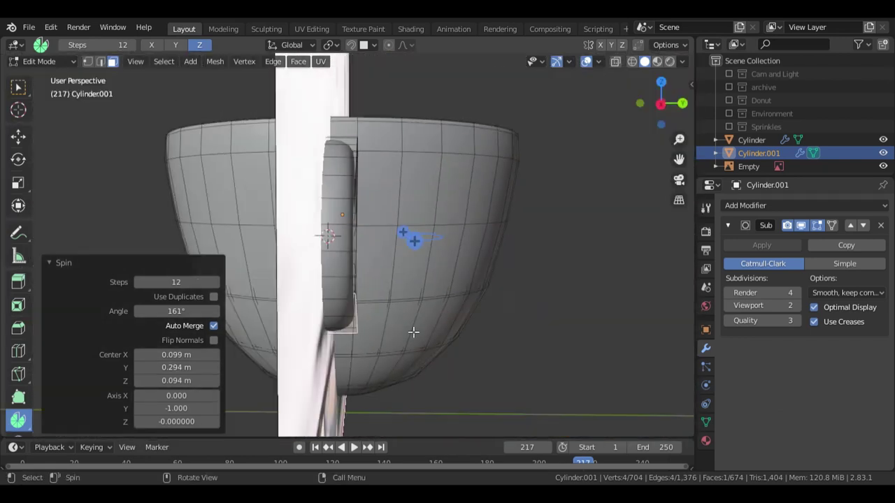
middle_click_drag(293, 360, 339, 357)
left_click_drag(179, 381, 181, 381)
middle_click_drag(320, 363, 399, 341)
scroll(399, 341, "up", 2)
left_click_drag(165, 355, 159, 355)
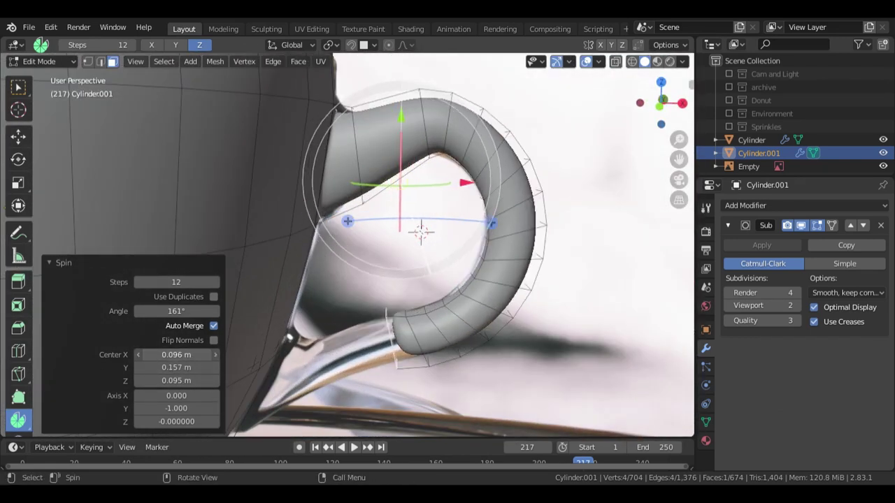
Step: Activate the selection tool, return to Object Mode and move the reference image about 0.014 m back along Y
scroll(454, 196, "up", 1)
middle_click_drag(455, 196, 438, 272)
left_click(19, 87)
left_click(488, 119)
key("Tab")
left_click(438, 204)
key("g")
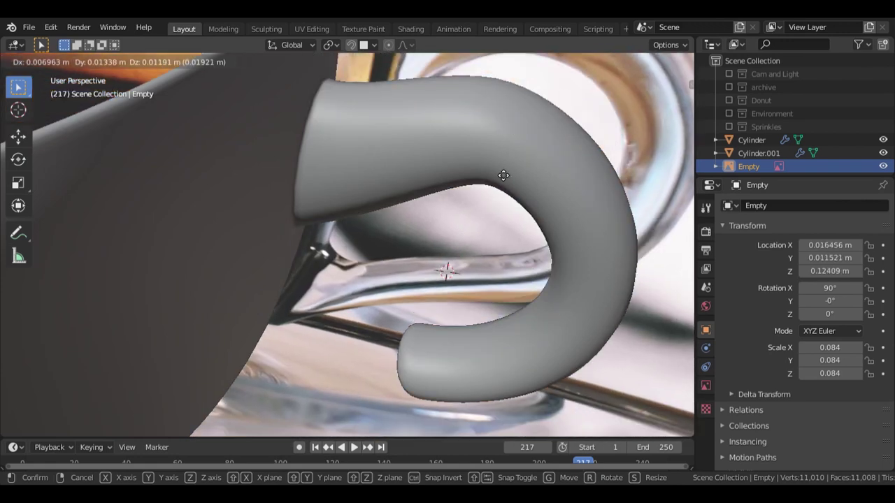
key("y")
left_click(449, 204)
mouse_move(449, 204)
middle_mouse_down()
mouse_move(418, 186)
mouse_move(447, 190)
middle_mouse_up()
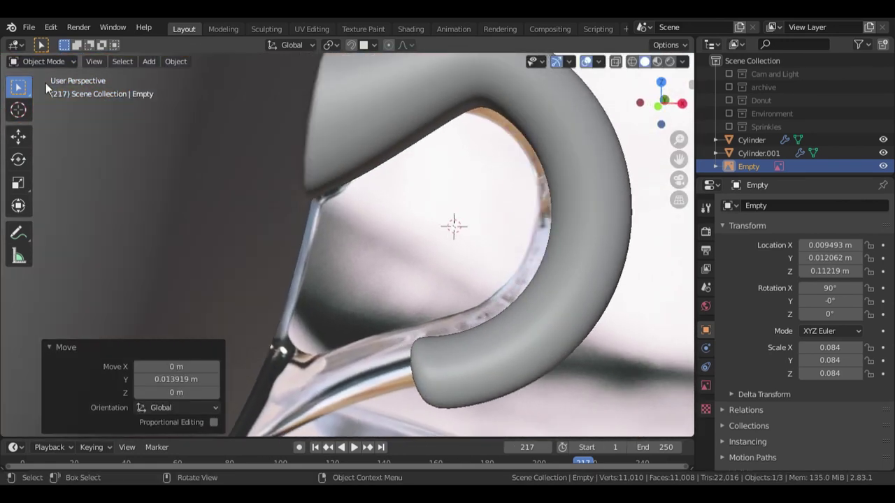
Step: Enter Edit Mode on the cup and move the inner vertices where the stub meets the spun section up along Z
left_click(200, 189)
key("Tab")
left_click(486, 115, "shift")
scroll(477, 184, "up", 1)
key("g")
middle_click_drag(487, 116, 543, 210)
key("z")
left_click(473, 199)
key("alt+a")
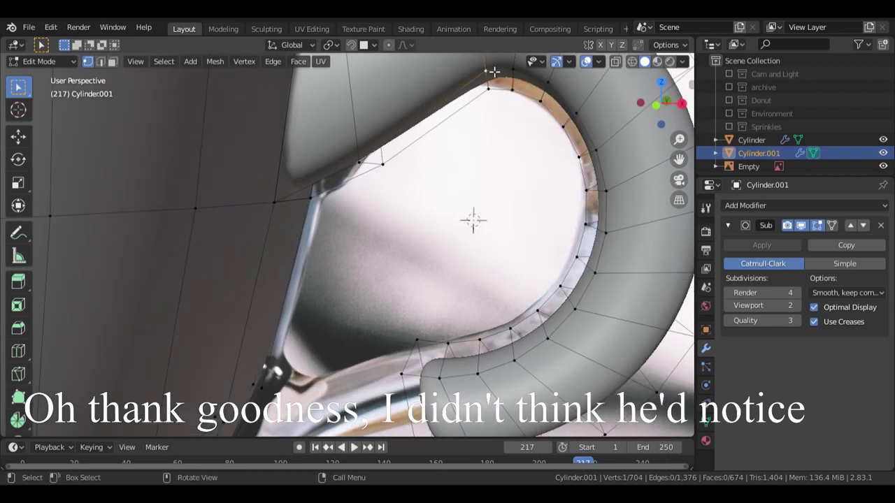
Step: Move the two inner vertices at the start of the handle's curve toward the cup along X
scroll(496, 141, "down", 5)
key("g")
key("x")
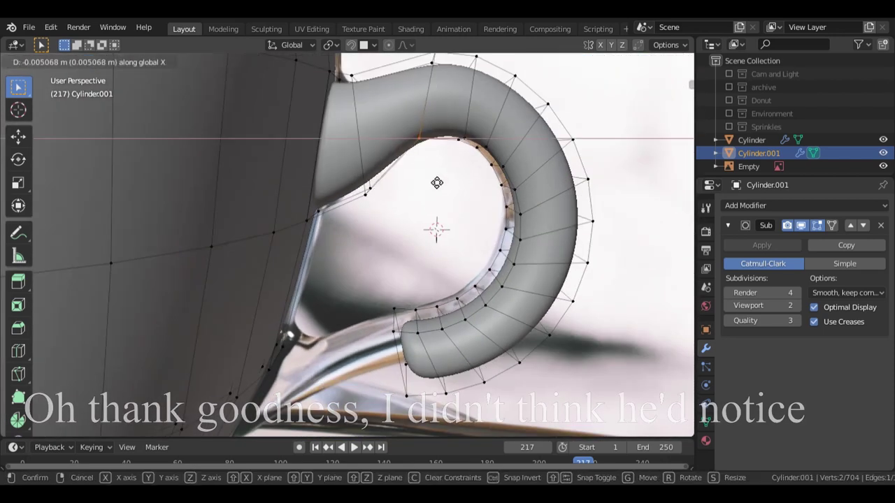
left_click(424, 193)
key("alt+a")
Step: From the front view, move the two inner vertices at the handle's free end down about 0.003 m along Z
middle_click_drag(389, 282, 414, 318)
key("KP_1")
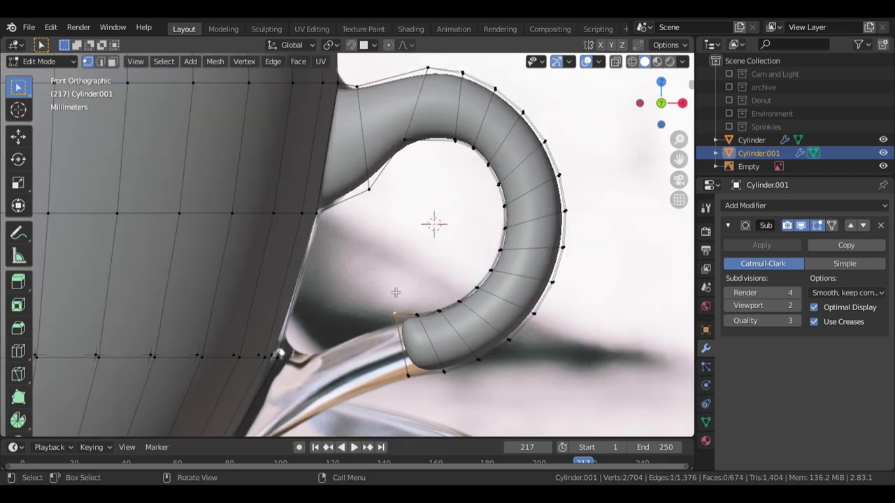
key("g")
left_click(392, 307)
key("e")
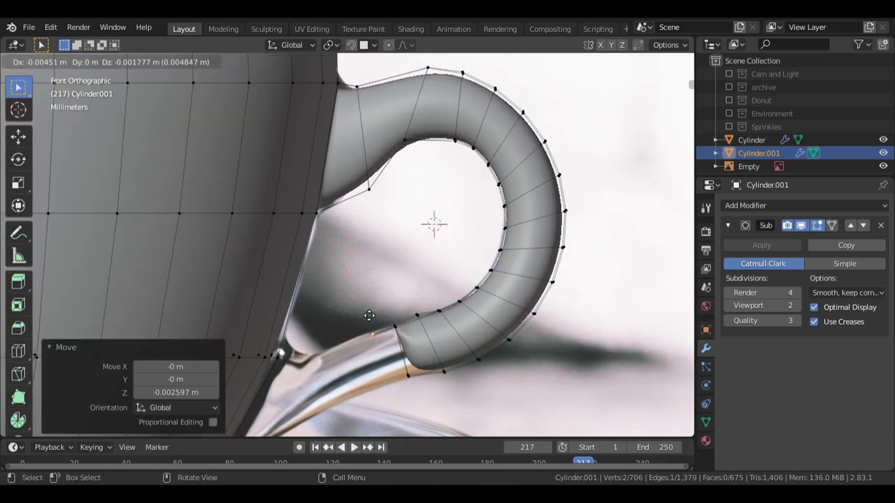
right_click(356, 311)
middle_click_drag(225, 252, 245, 237)
key("ctrl+z")
Step: Extrude the handle's free end face toward the cup and rotate the new face about -5.6°
left_click(411, 354)
key("KP_1")
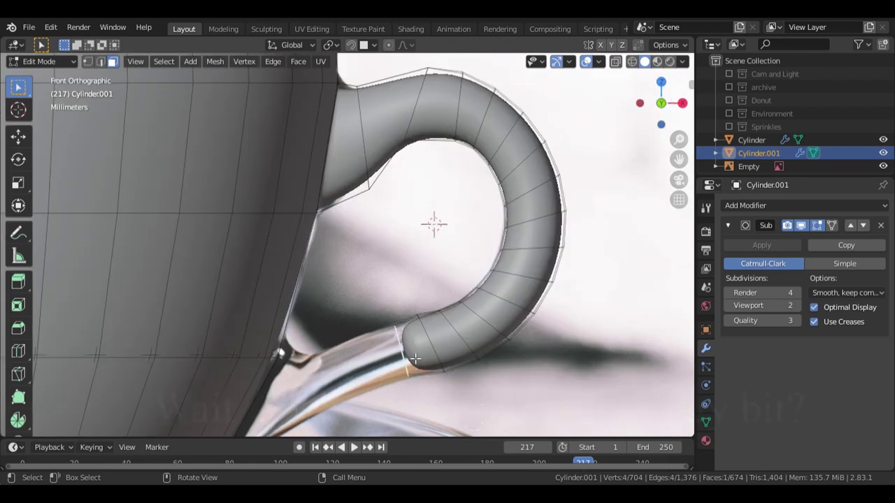
key("e")
left_click(369, 371)
key("r")
left_click(374, 371)
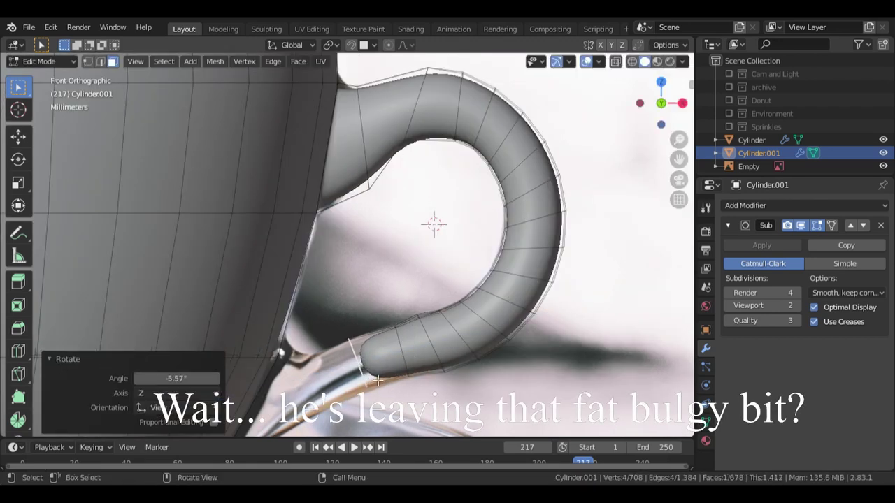
Step: Scale the handle's end face by about 1.28 and extrude another section about 0.01 m toward the cup
key("s")
left_click(377, 380)
key("e")
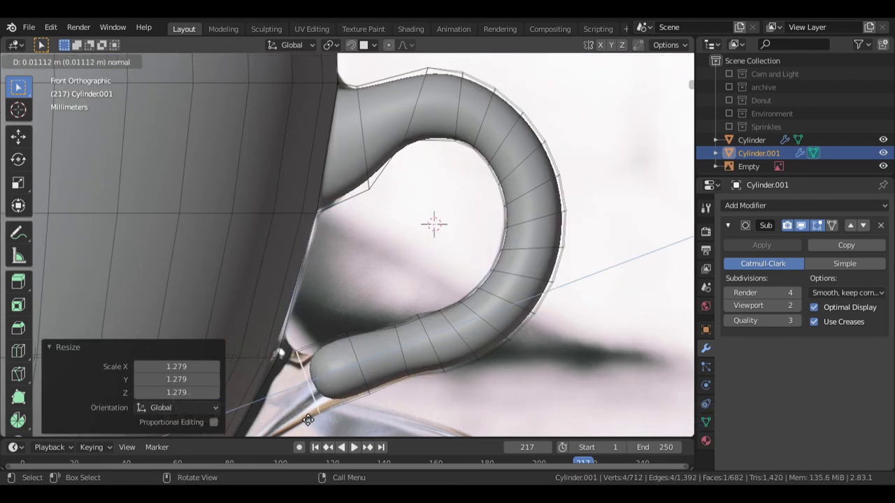
left_click(331, 401)
Step: Switch to edge selection and rescale the second edge loop back from the handle's free end
middle_click_drag(389, 415, 395, 393)
left_click(399, 332)
left_click(101, 61)
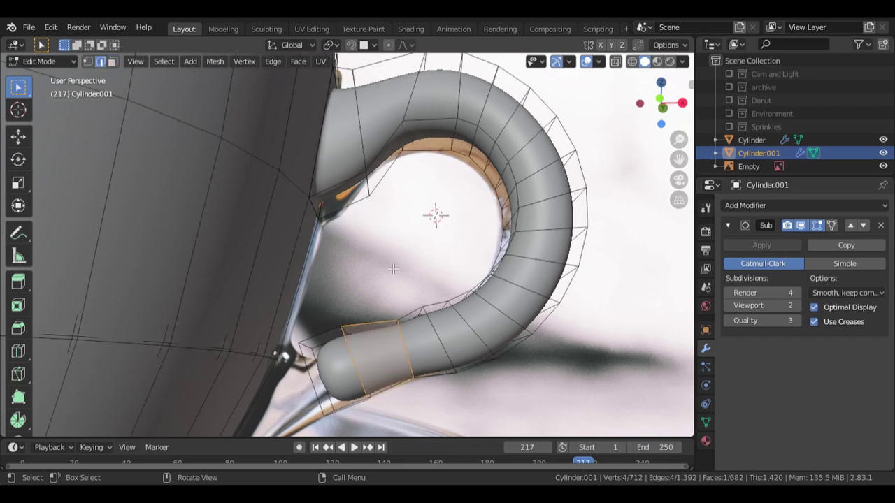
left_click(403, 336)
middle_click_drag(367, 271, 379, 292)
scroll(404, 351, "up", 2)
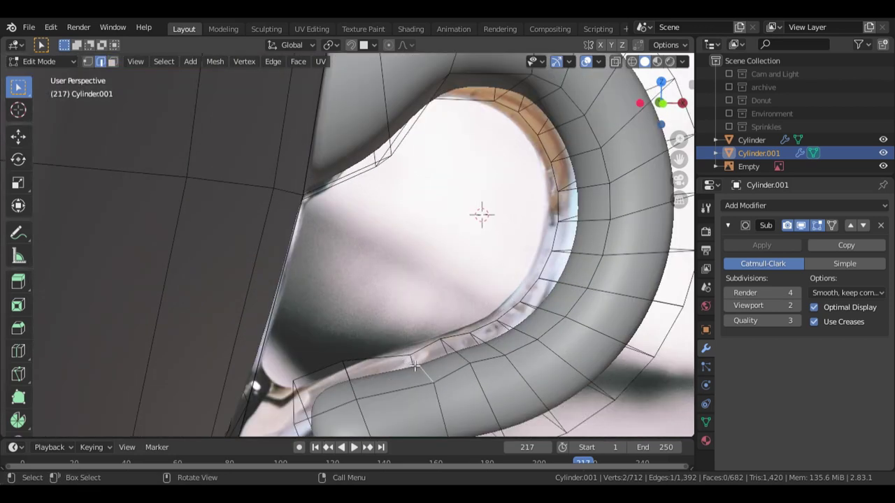
left_click(437, 393, "alt")
key("s")
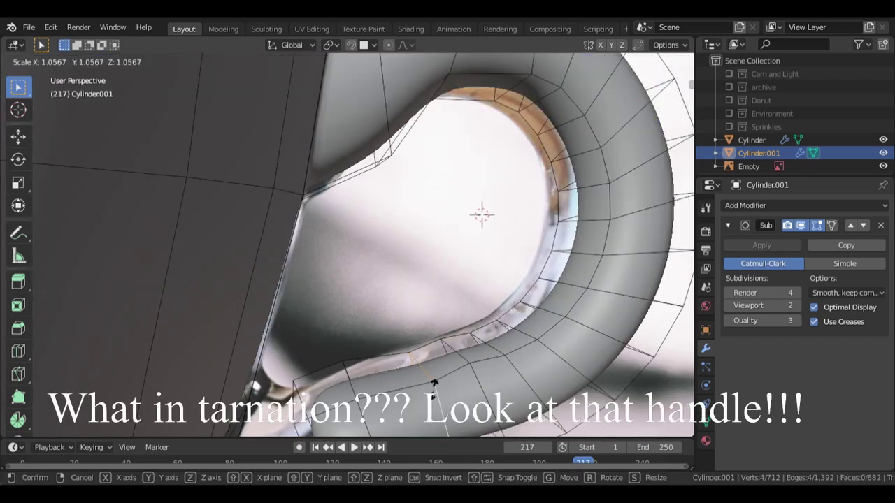
left_click(442, 402)
Step: Scale the next edge loop up the handle's lower arm by 0.923 and the loop nearest its free end by 0.819
middle_click_drag(442, 402, 402, 360)
left_click(448, 373, "alt")
key("s")
left_click(464, 383)
scroll(461, 381, "down", 3)
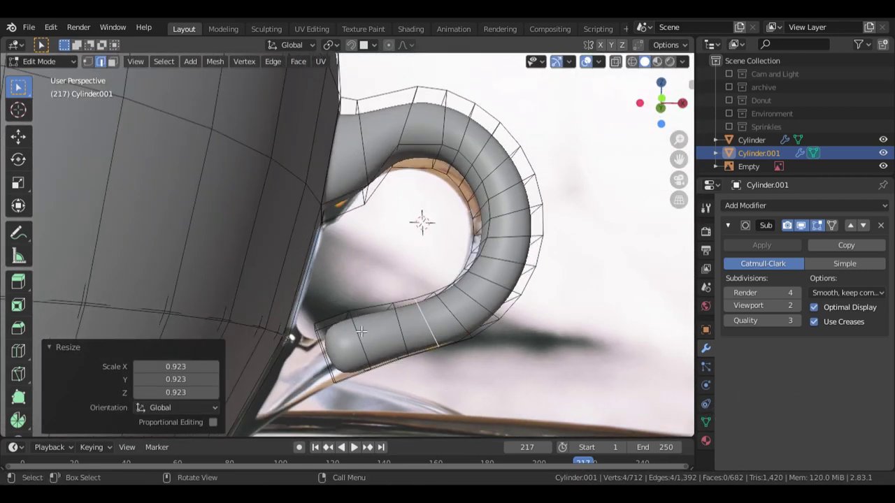
left_click(360, 344, "alt")
key("s")
left_click(365, 355)
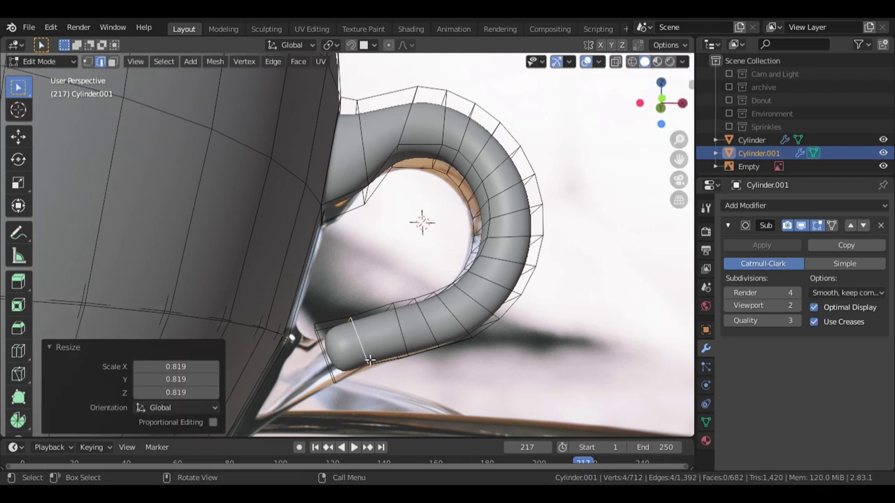
Step: Select the handle's end face and, from the front view, rotate it 23.5° about Y
left_click(327, 354, "alt")
scroll(369, 363, "up", 2)
left_click(369, 396)
middle_click_drag(327, 355, 391, 414)
left_click(277, 398, "shift")
middle_click_drag(278, 397, 446, 140)
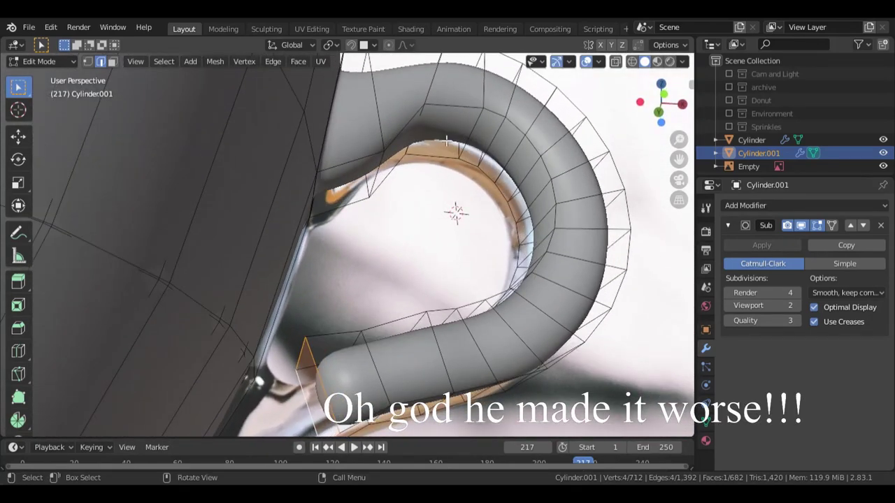
key("KP_1")
key("r")
left_click(497, 217)
scroll(481, 279, "down", 2)
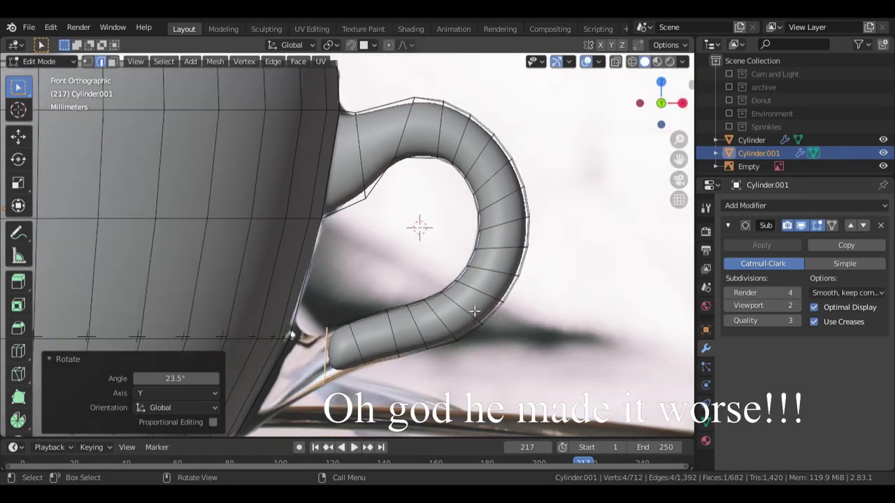
Step: Try to extrude the handle's end in place and rotate the face to a different angle
middle_click_drag(477, 328, 369, 420)
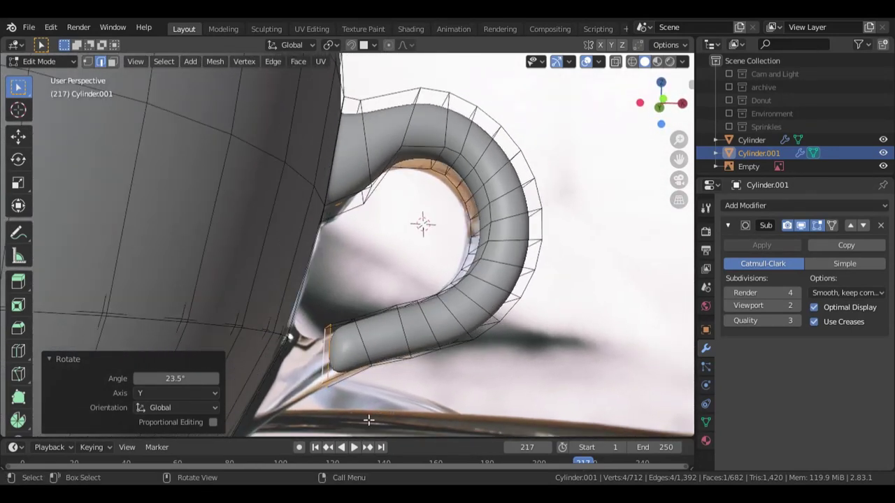
key("e")
right_click(319, 391)
key("r")
key("y")
left_click(310, 383)
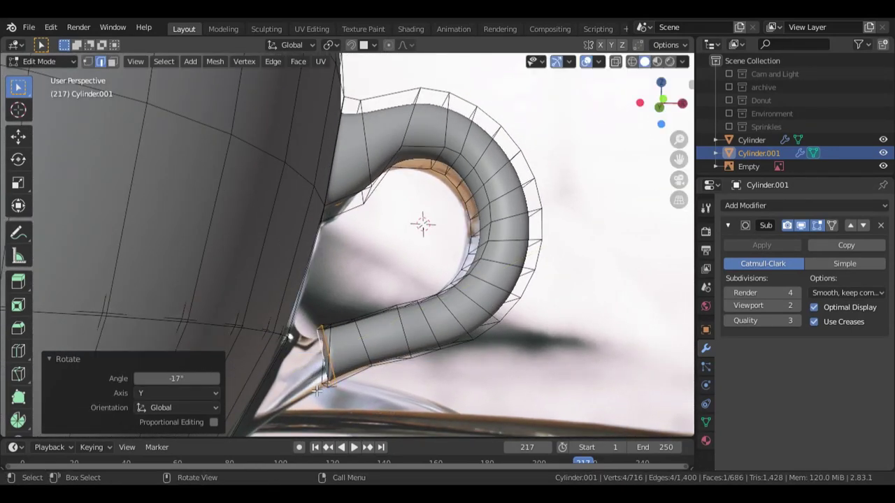
key("r")
left_click(329, 388)
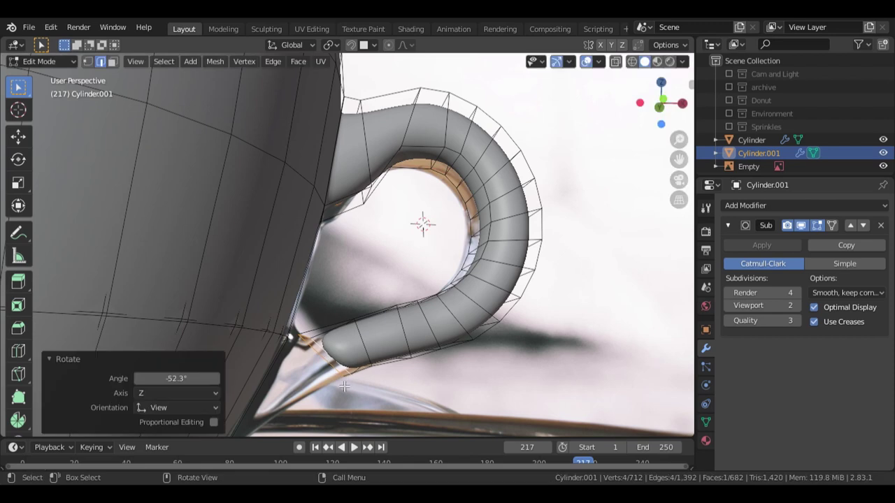
Step: Try to extrude the handle's end about 0.005 m and rotate the new face, then undo these attempts
key("e")
left_click(321, 396)
key("r")
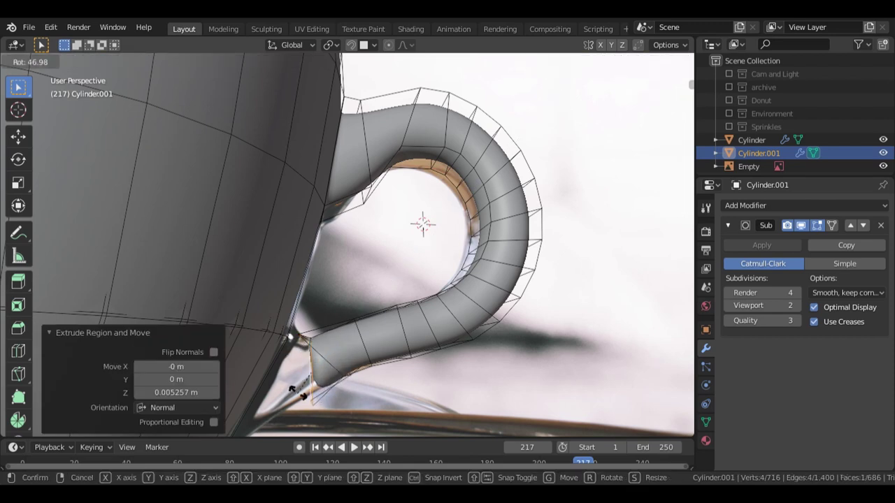
left_click(313, 396)
middle_click_drag(394, 414, 411, 397)
key("ctrl+z")
key("ctrl+z")
key("ctrl+z")
key("e")
left_click(305, 372)
key("ctrl+z")
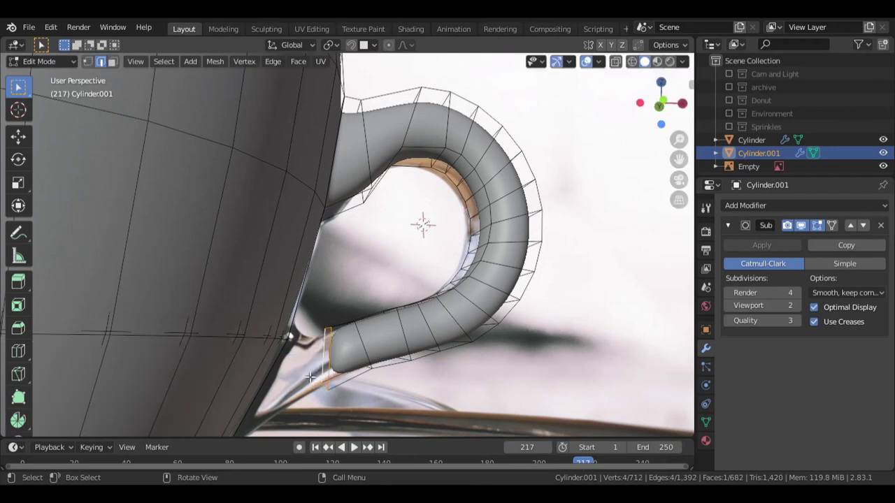
Step: Rotate the handle's end face -25.7° about Y and extrude it a short distance toward the cup
key("r")
left_click(316, 374)
key("e")
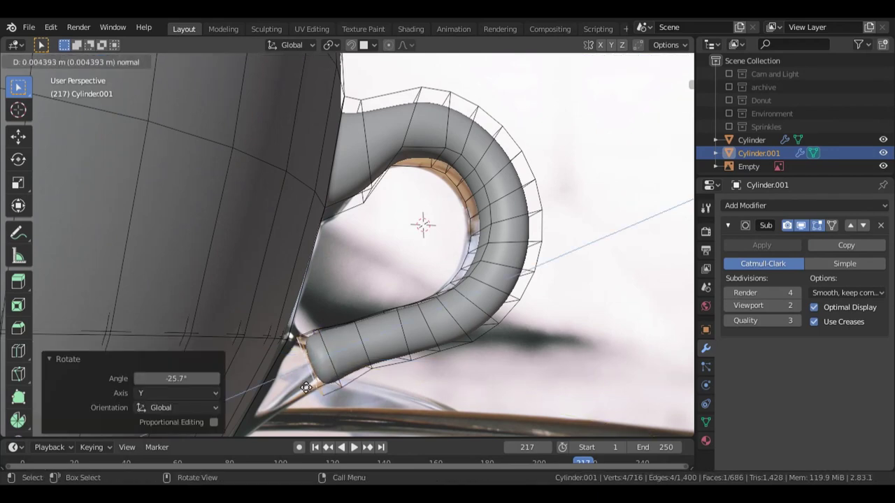
left_click(293, 383)
Step: Rotate the new end face about Y to line up with the cup wall and extrude it about 0.0026 m
key("r")
key("y")
left_click(275, 392)
key("e")
left_click(269, 393)
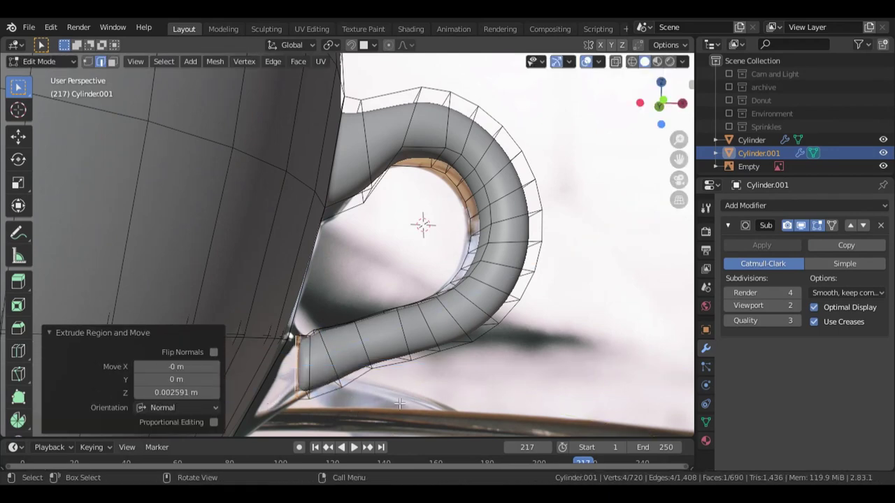
Step: Delete the handle's end face and the cup wall face opposite it
middle_click_drag(280, 389, 240, 241)
key("x")
left_click(332, 288)
left_click(240, 241)
left_click(114, 63)
left_click(241, 227)
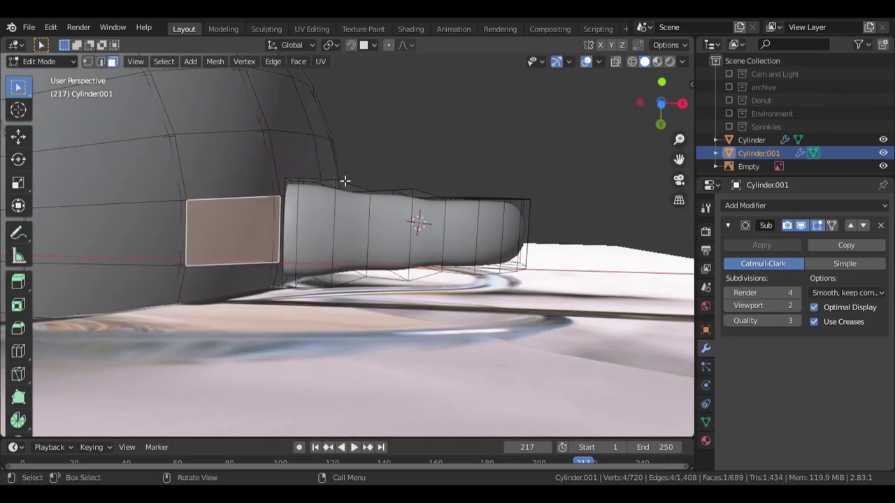
key("x")
left_click(286, 176)
Step: Select the open edge loops on the handle's end and the cup wall and connect them with Bridge Edge Loops
middle_click_drag(286, 183, 324, 313)
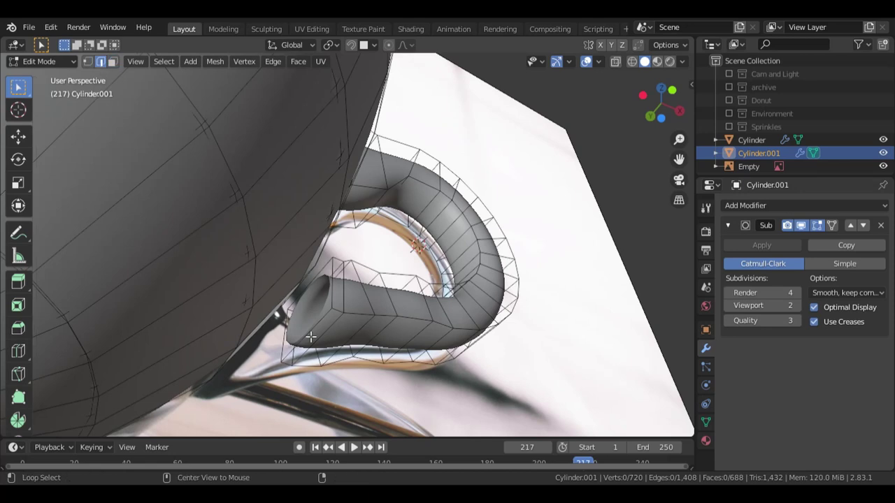
left_click(202, 256, "alt+shift")
middle_click_drag(287, 367, 264, 381)
key("F3")
type("beid")
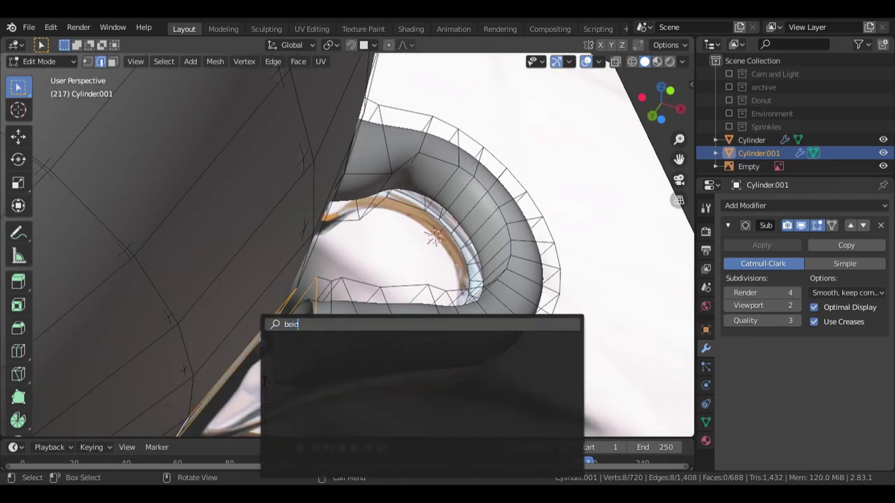
left_click(380, 350)
Step: Return to Object Mode and move the reference image along Y, away from the handle
middle_click_drag(379, 351, 232, 275)
left_click(306, 220, "shift")
left_click(285, 192, "shift")
middle_click_drag(263, 204, 429, 160)
key("Tab")
left_click(467, 163)
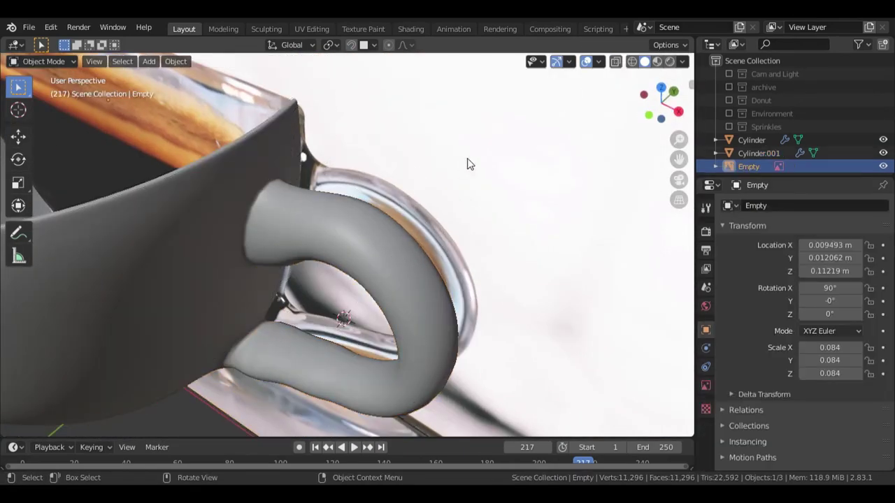
key("g")
key("y")
left_click(424, 233)
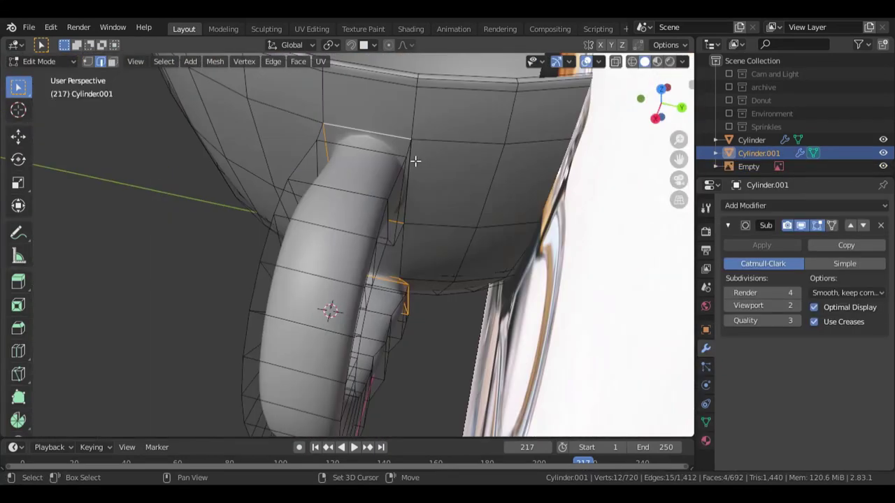
Step: Try to crease the edge loop where the handle's upper end joins the cup
left_click(407, 171, "alt")
key("shift+e")
left_click(413, 168)
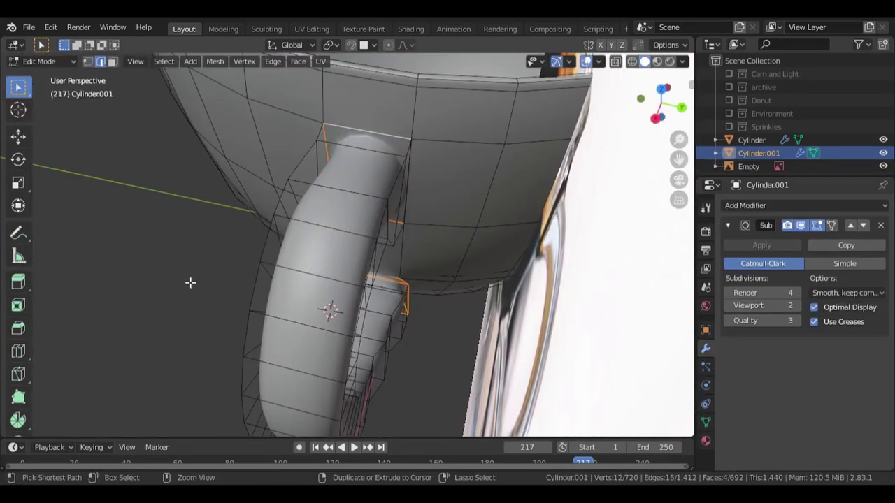
Step: Scale the edge loop midway along the handle's lower arm by 0.841
key("Tab")
left_click(134, 290)
middle_click_drag(136, 287, 316, 320)
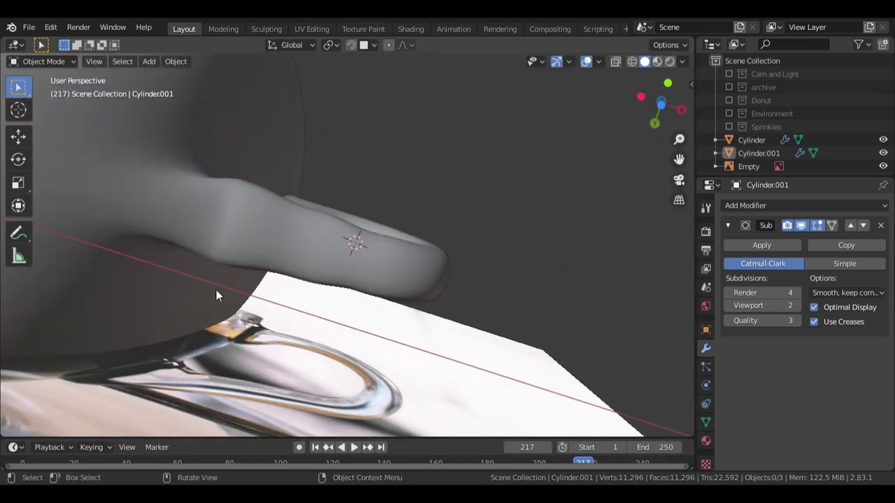
key("Tab")
middle_click_drag(264, 227, 290, 284)
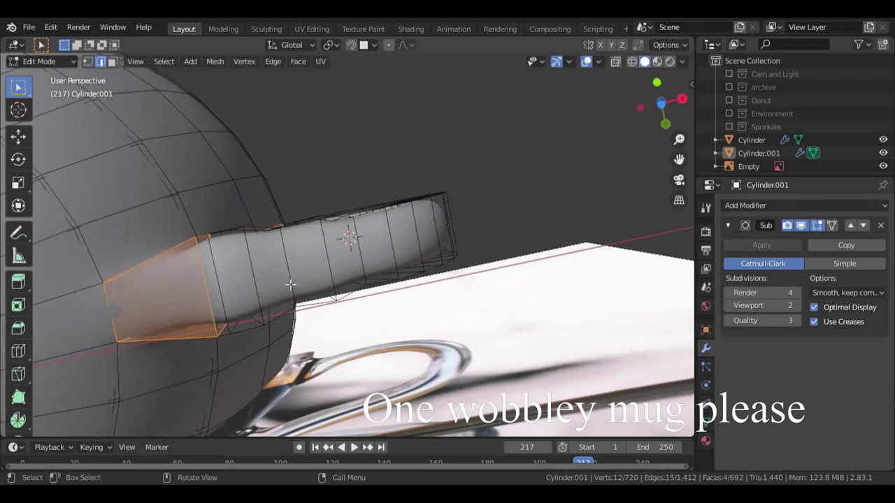
left_click(329, 262, "alt")
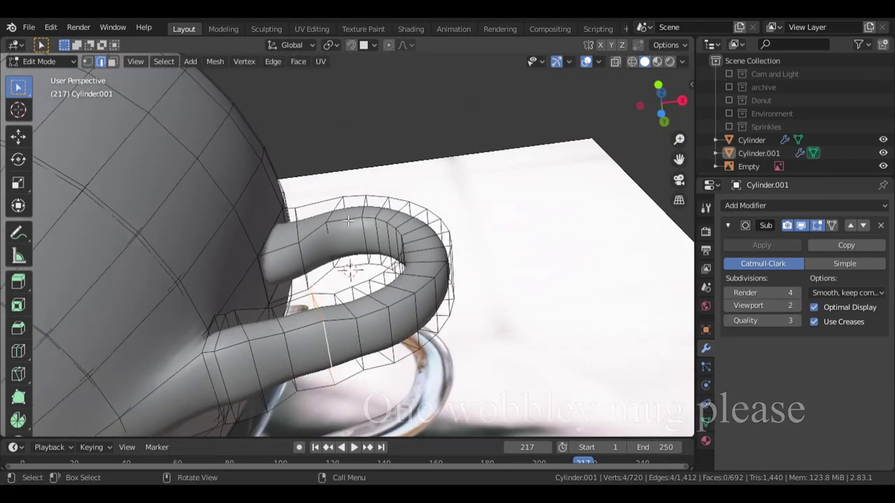
key("s")
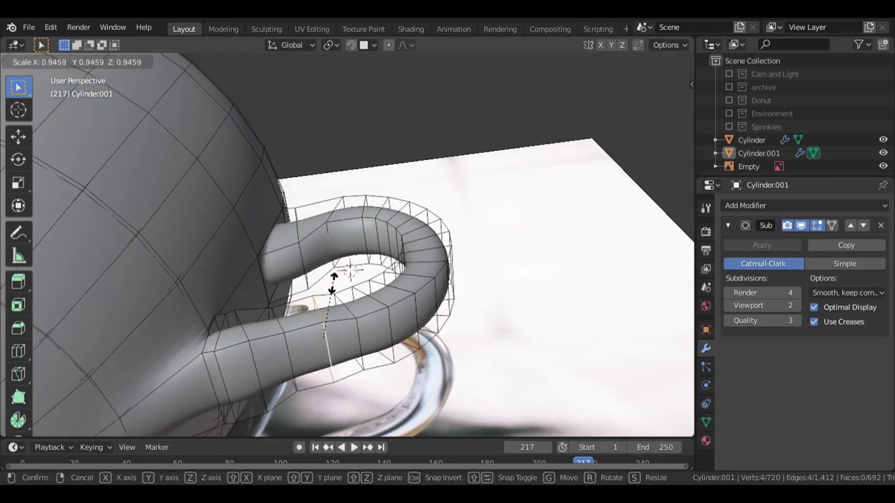
left_click(313, 403)
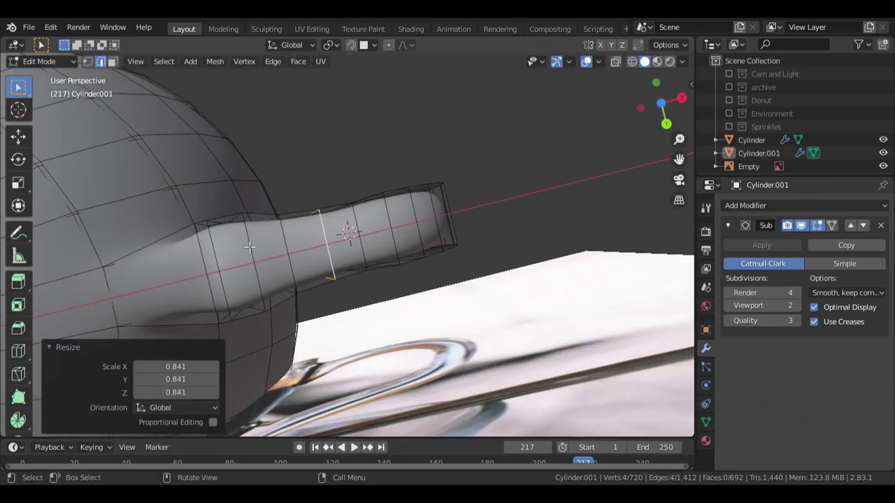
Step: Working toward the cup, scale the three edge loops near the handle's lower joint by 0.834, 0.834 and 0.799
left_click(250, 241, "alt")
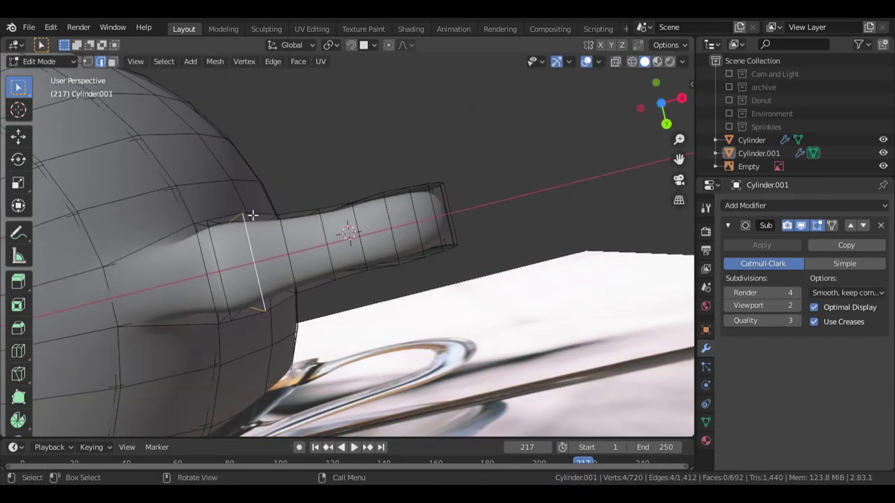
key("s")
left_click(249, 294)
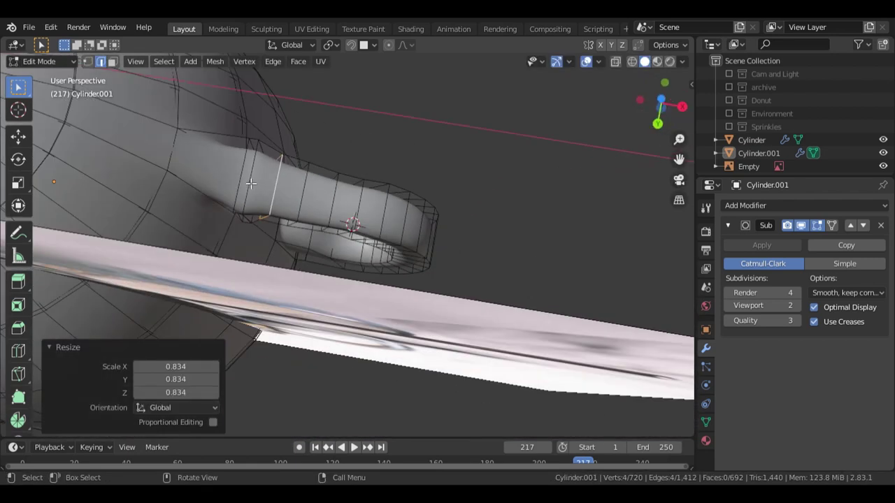
left_click(246, 174, "alt")
key("s")
left_click(294, 174)
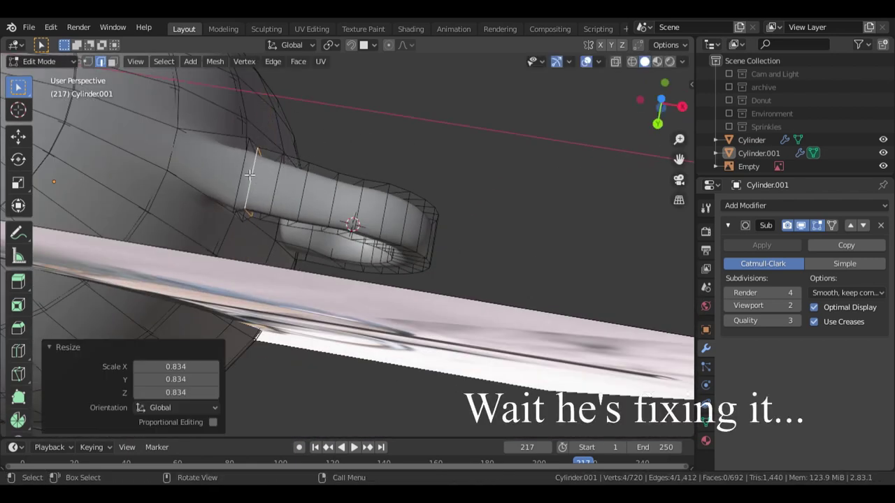
left_click(247, 175, "alt")
key("s")
left_click(228, 202)
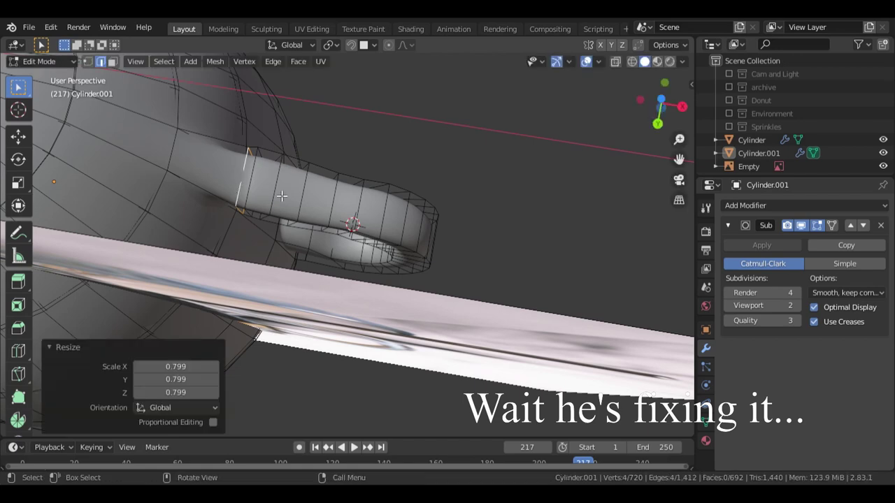
Step: Scale the edge loop midway along the handle's lower arm up by 1.057
middle_click_drag(281, 197, 341, 253)
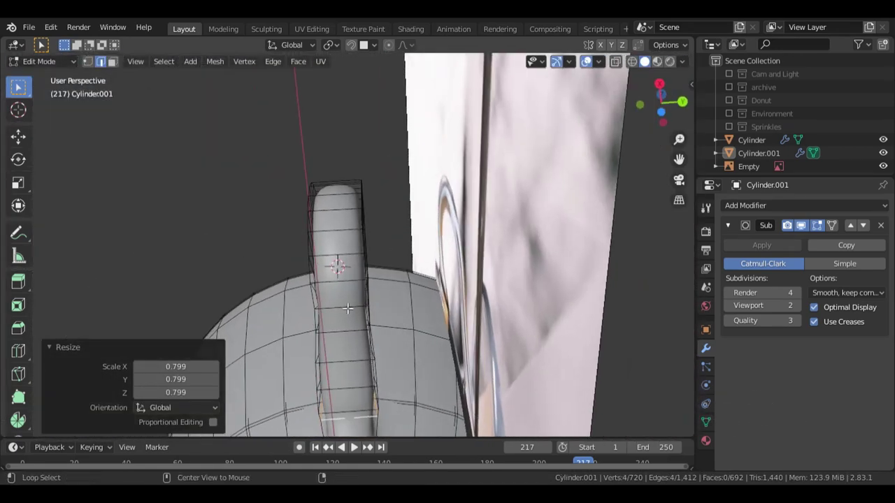
left_click(342, 308, "alt")
key("s")
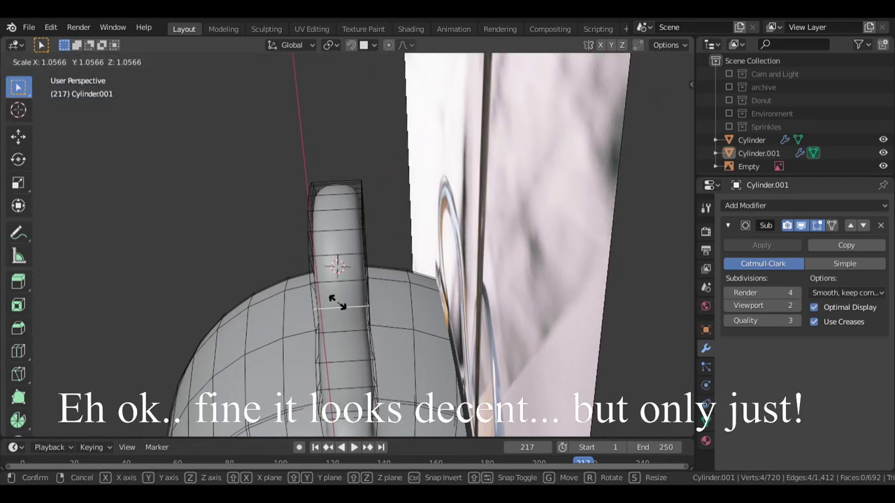
left_click(337, 302)
middle_click_drag(338, 302, 377, 290)
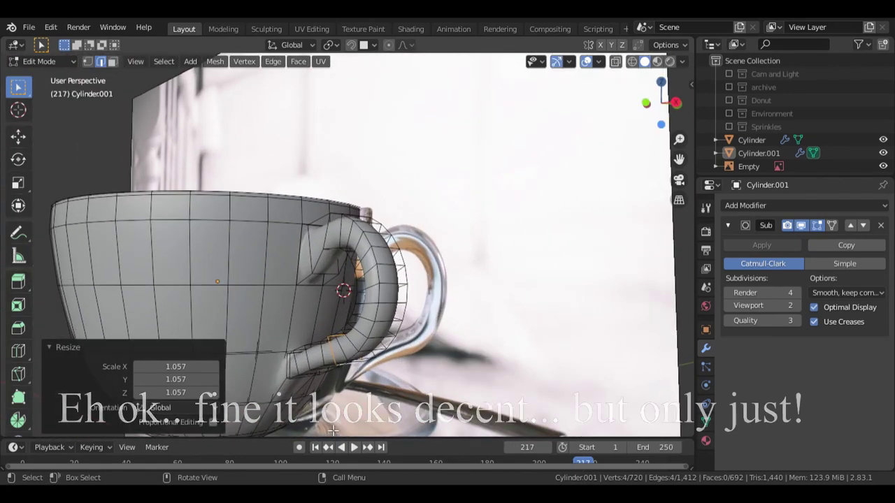
Step: Select the four cup edges around the handle's lower joint and crease them by about 0.5
left_click(333, 432)
middle_click_drag(333, 431, 336, 378)
middle_click_drag(87, 388, 133, 223)
left_click(117, 315, "shift")
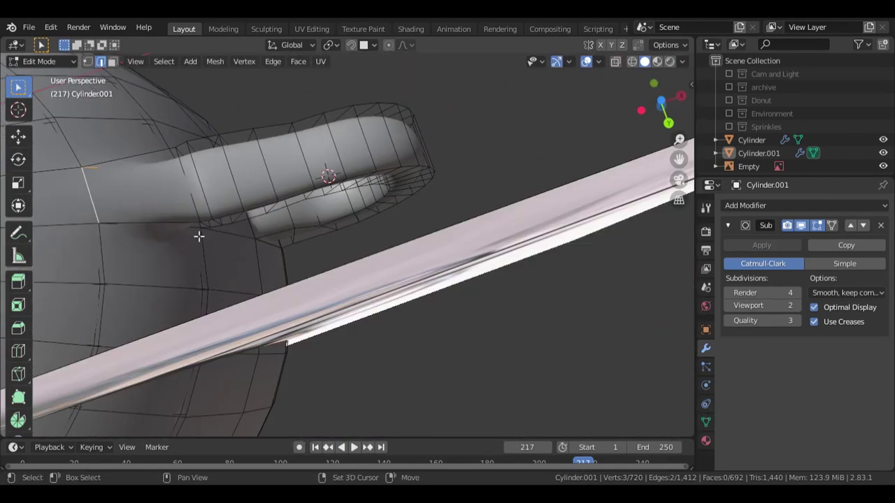
left_click(199, 237, "shift")
middle_click_drag(199, 236, 250, 390)
left_click(256, 391, "shift")
key("shift+e")
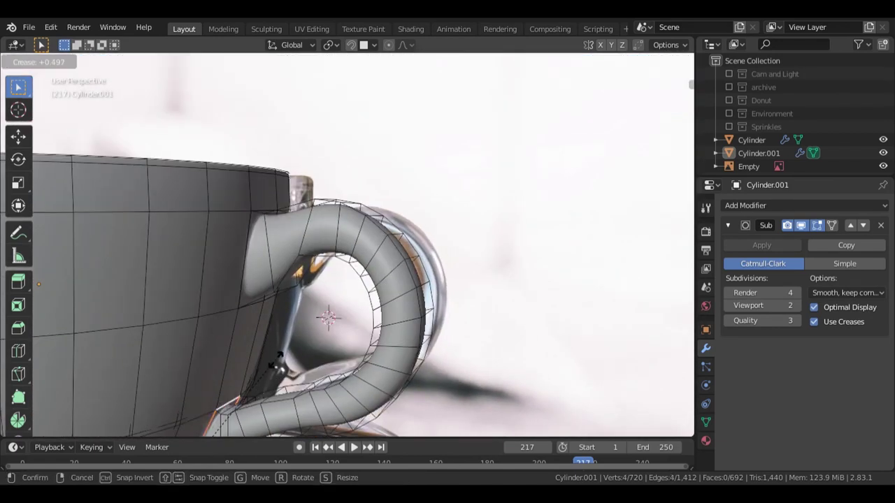
left_click(269, 364)
Step: Try to crease the four cup edges around the handle's upper joint
left_click(246, 284)
middle_click_drag(246, 284, 238, 348)
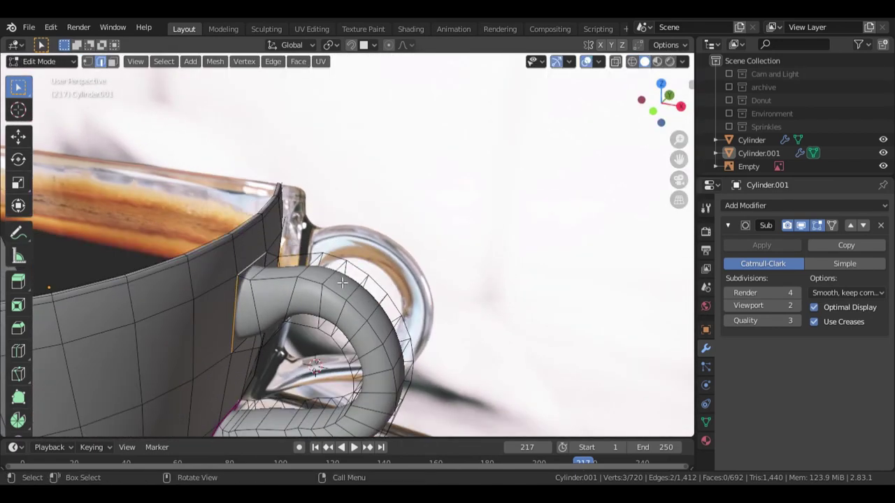
left_click(260, 262, "shift")
middle_click_drag(260, 262, 475, 56)
middle_click_drag(440, 412, 472, 249)
left_click(357, 308, "shift")
left_click(225, 347, "shift")
key("shift+e")
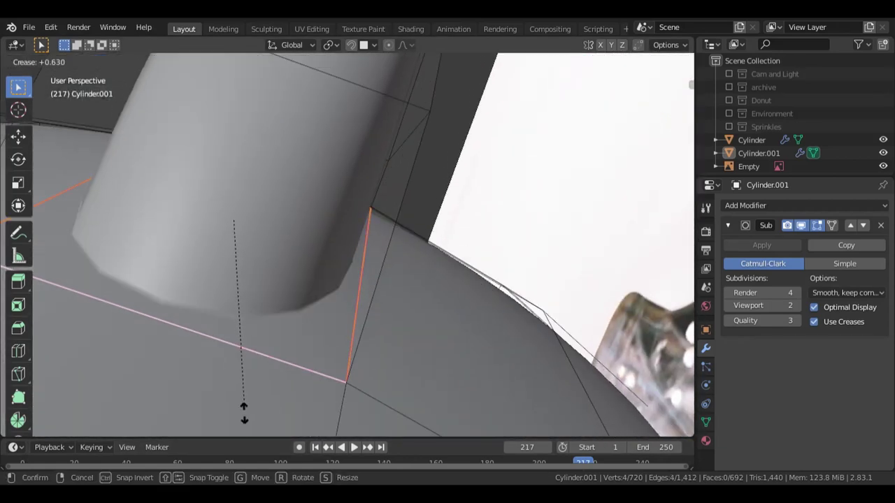
right_click(236, 92)
middle_click_drag(236, 91, 259, 286)
key("shift+e")
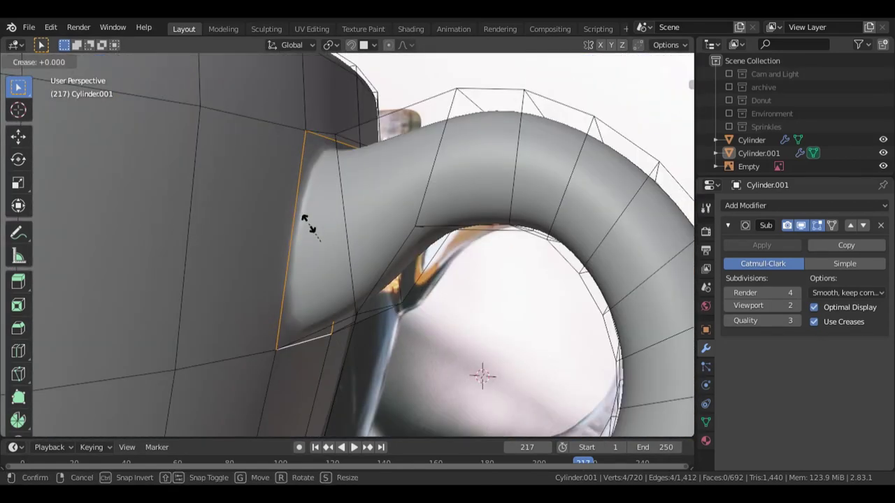
right_click(309, 222)
Step: Try adding an Ngon-filled saucer circle with 15 vertices and a 0.17 m radius to the cup's mesh
scroll(496, 294, "down", 6)
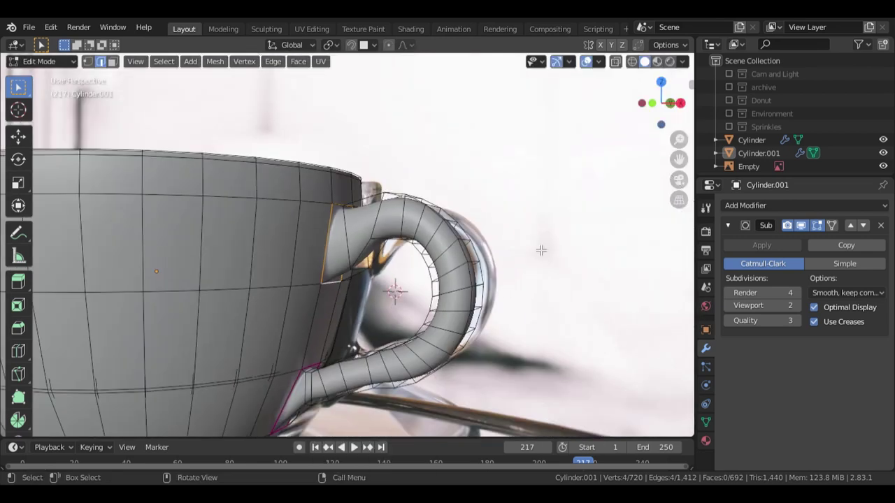
middle_click_drag(541, 249, 478, 193)
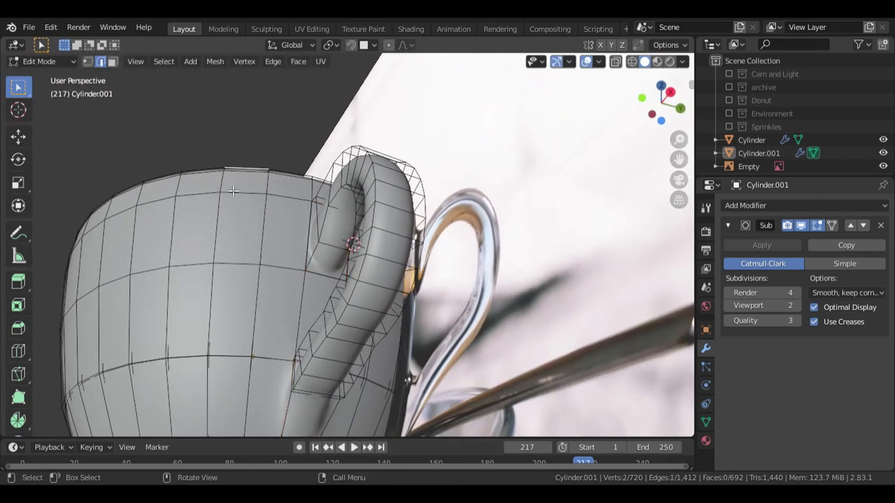
middle_click_drag(232, 190, 211, 158)
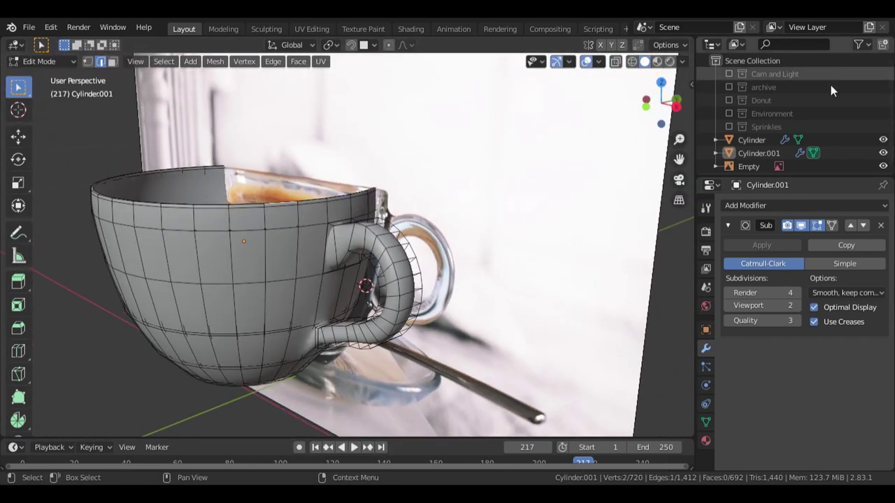
key("KP_1")
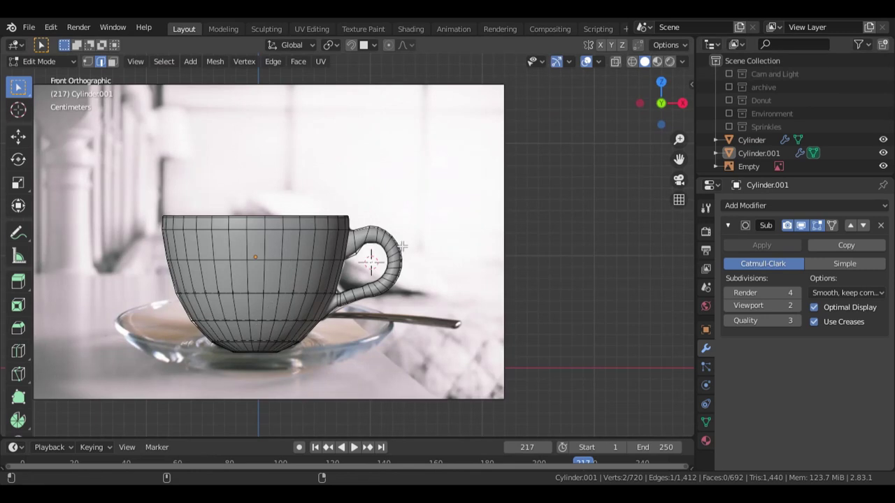
middle_click_drag(165, 303, 237, 295, "shift")
key("shift+a")
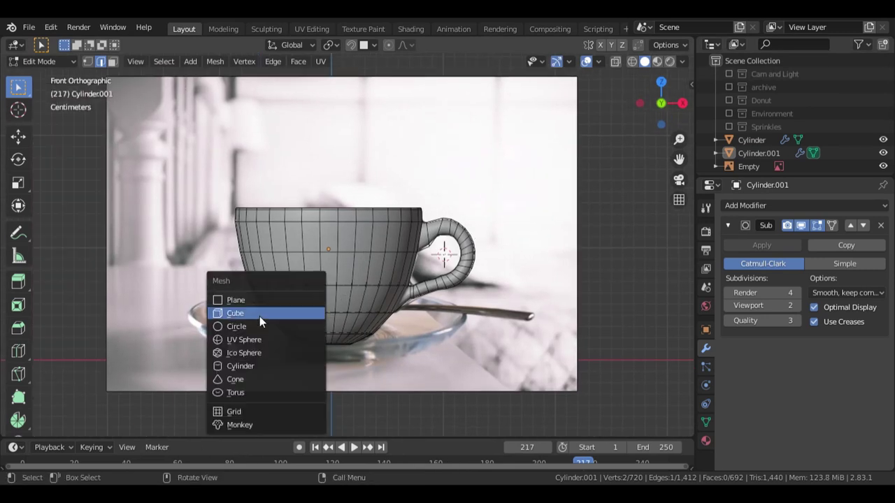
left_click(244, 326)
left_click(184, 313)
left_click(181, 341)
middle_click_drag(237, 256, 237, 299)
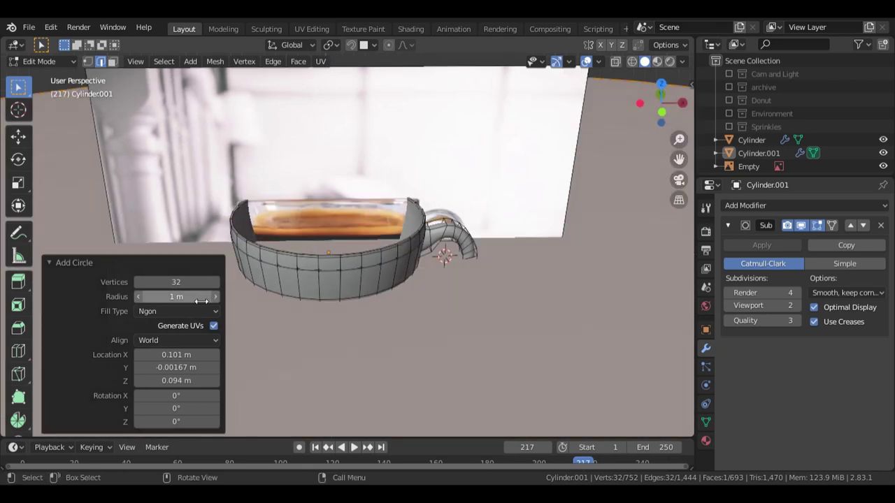
left_click_drag(201, 300, 143, 299)
left_click_drag(199, 282, 192, 282)
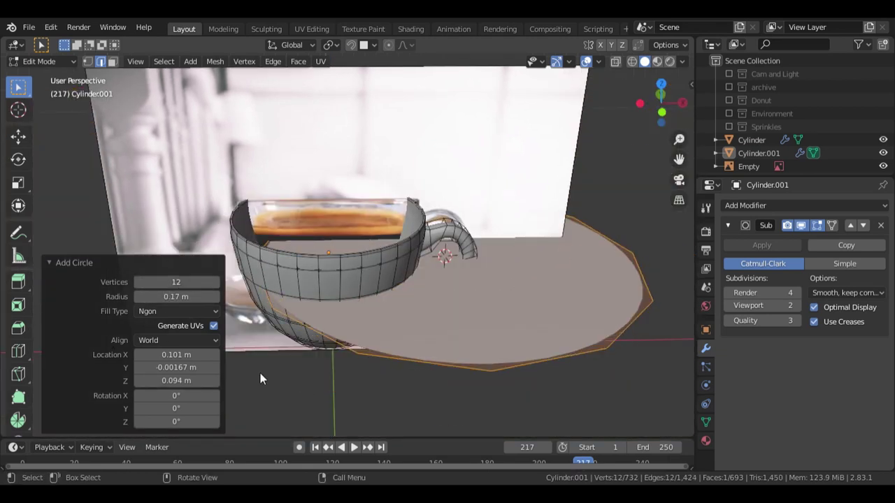
key("Return")
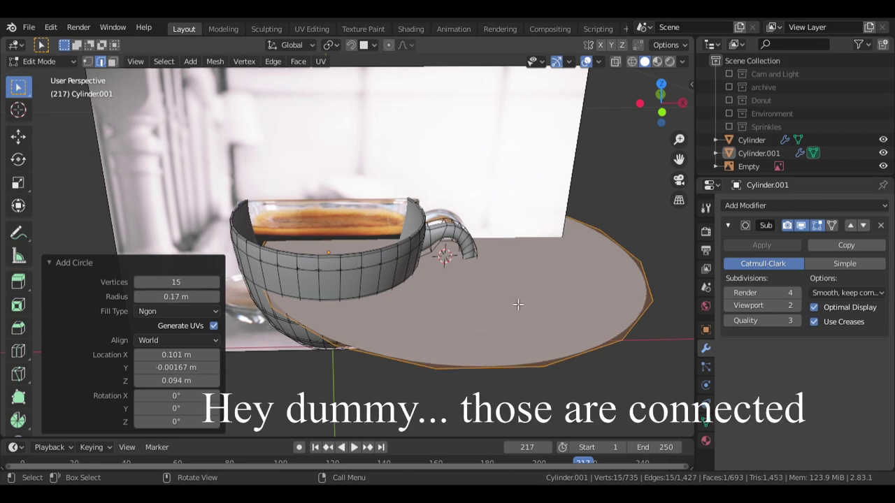
left_click(518, 304)
middle_click_drag(518, 305, 518, 339)
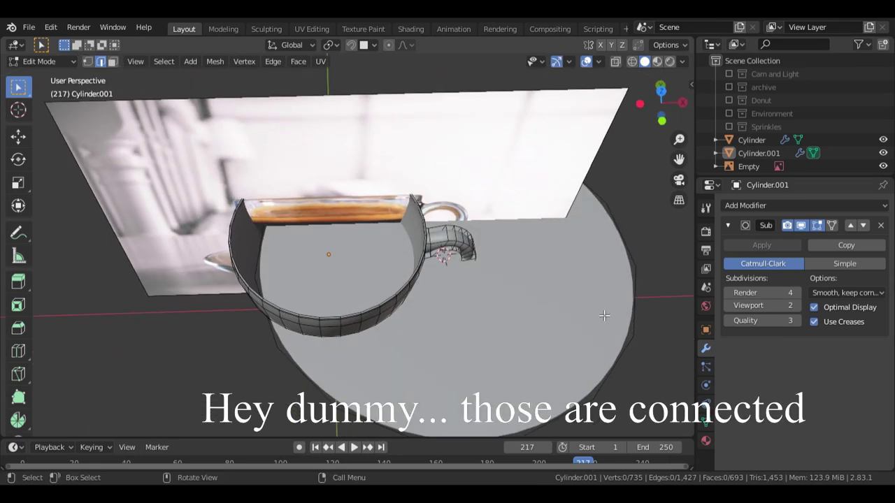
Step: Try moving the new disc along X as a separate object, and undo adding it to the cup mesh
key("Tab")
middle_click_drag(527, 300, 497, 211)
key("g")
key("x")
right_click(459, 312)
left_click(497, 211)
left_click(482, 290)
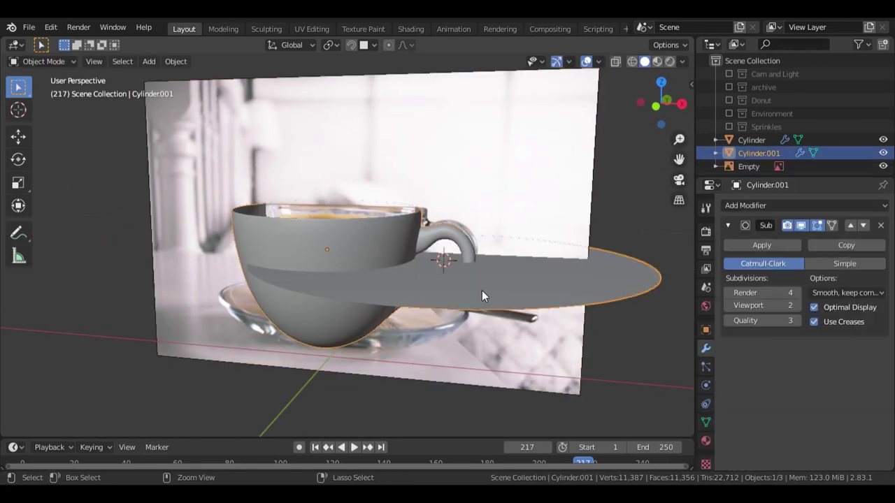
key("ctrl+z")
key("ctrl+z")
key("ctrl+z")
Step: Try placing the 3D cursor at the centre of the cup
middle_click_drag(483, 292, 469, 323)
right_click(468, 322)
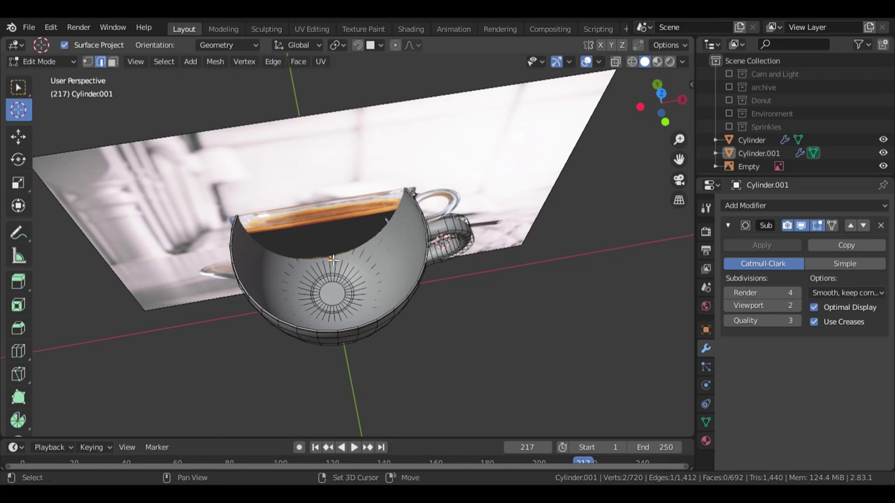
middle_click_drag(333, 261, 327, 258)
middle_click_drag(422, 325, 418, 241)
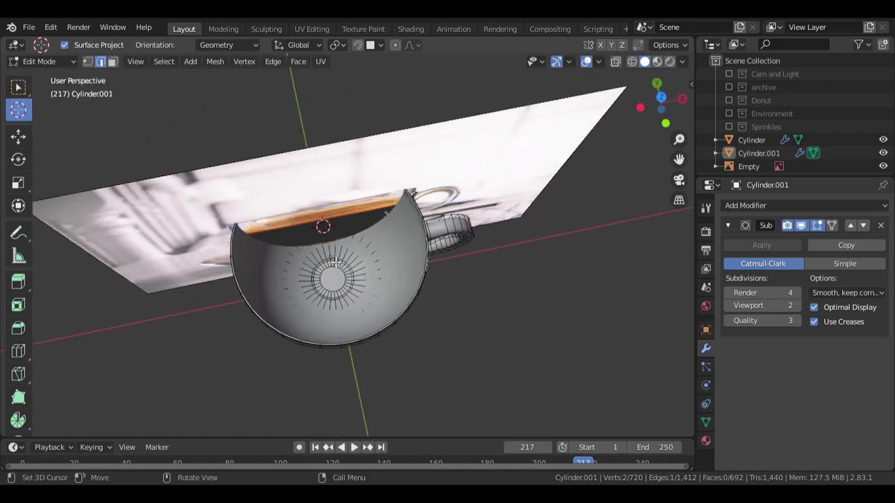
scroll(336, 263, "up", 5)
middle_click_drag(288, 308, 509, 278)
middle_click_drag(399, 327, 357, 266)
scroll(491, 361, "down", 6)
Step: Leave mesh editing and move the reference image by about -0.0376 m along Y, into the middle of the cup
key("Tab")
left_click(303, 121)
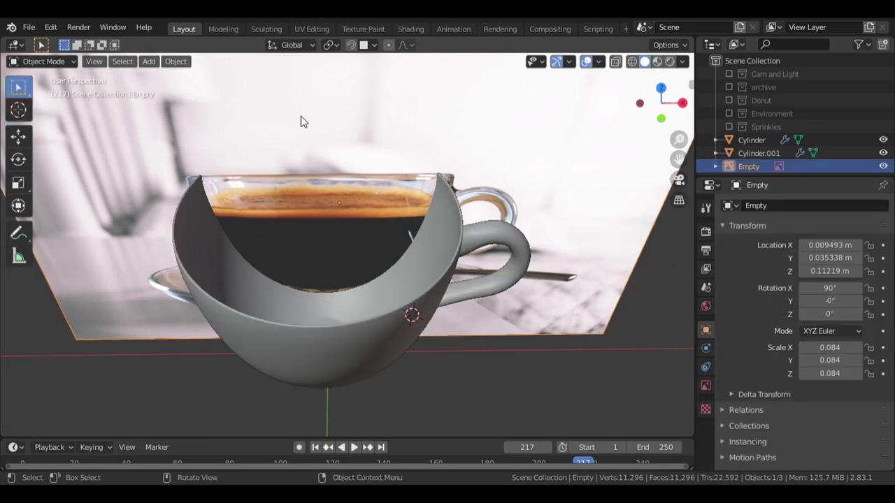
key("g")
key("y")
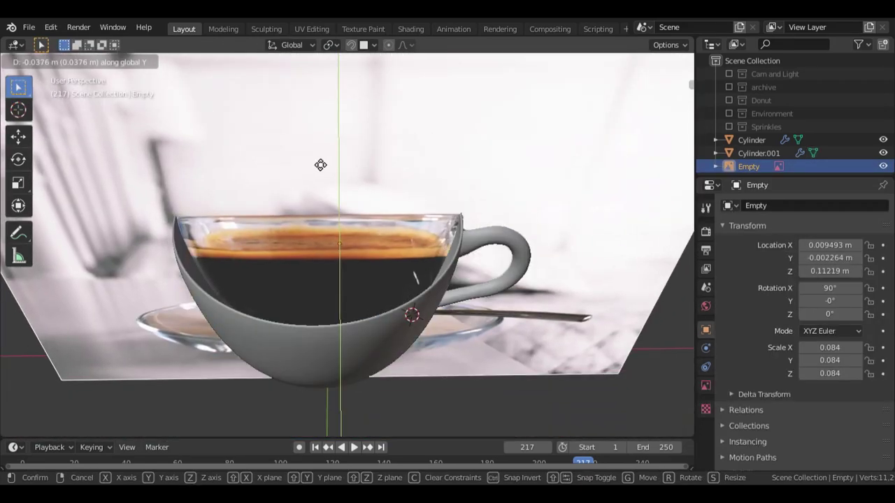
left_click(278, 351)
Step: Select the cup and place the 3D cursor on the reference image at the cup's centre
left_click(279, 352)
right_click(319, 259, "shift")
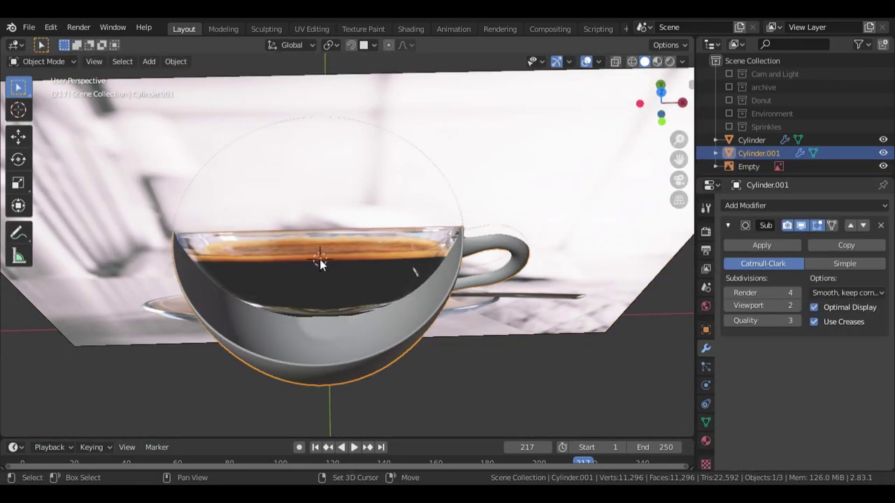
middle_click_drag(319, 260, 331, 192)
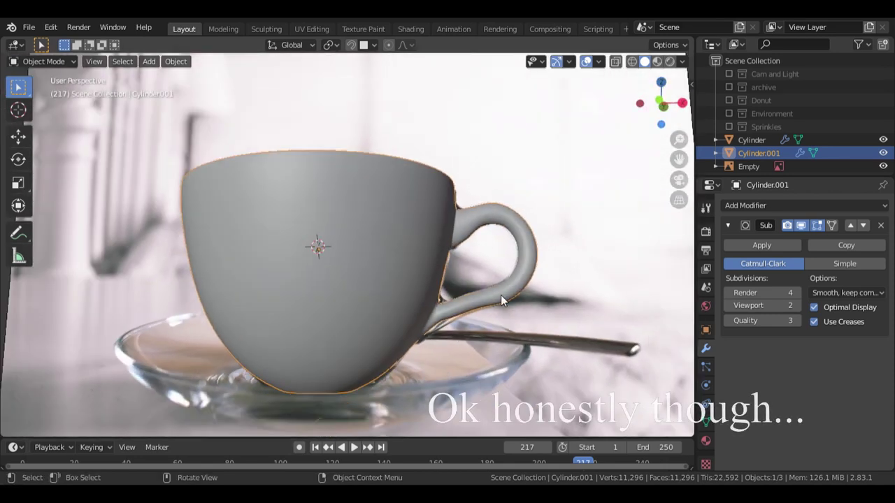
left_click(593, 264)
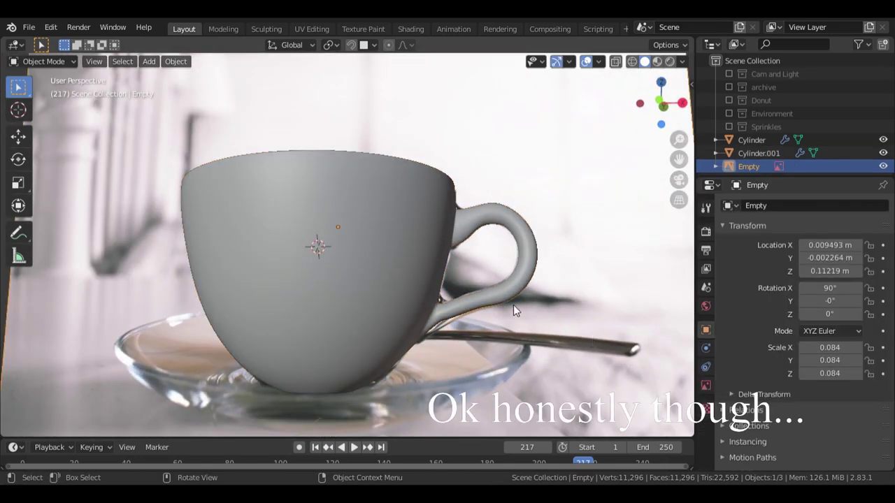
middle_click_drag(538, 204, 534, 235)
left_click(759, 151)
left_click(754, 141)
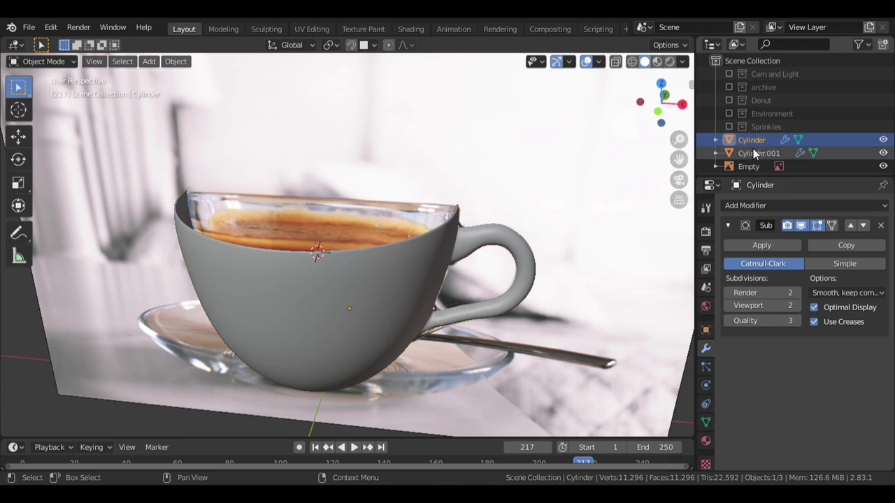
scroll(594, 187, "down", 20)
scroll(587, 198, "up", 20)
middle_click_drag(332, 460, 351, 459)
mouse_move(355, 393)
middle_mouse_down()
mouse_move(385, 376)
mouse_move(344, 395)
middle_mouse_up()
Step: Move the reference image back along Y until it stands behind the cup, and clear the selection
left_click(519, 243)
key("g")
key("y")
left_click(518, 188)
middle_click_drag(441, 168, 481, 256)
left_click(430, 281)
left_click(518, 362)
middle_click_drag(517, 362, 535, 206)
Step: Add an Ngon-filled circle object with 15 vertices and 0.17 m radius at the 3D cursor, with its Z location at 0.0343 m
key("shift+a")
mouse_move(495, 201)
left_click(586, 230)
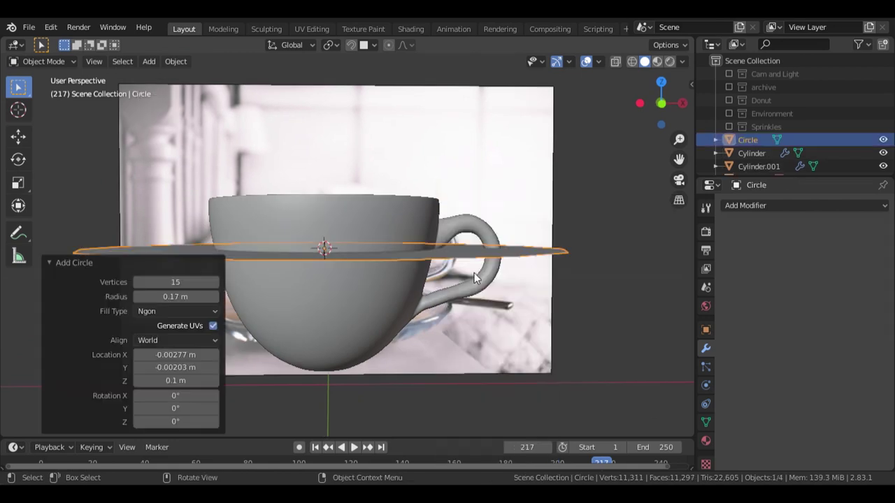
mouse_move(155, 386)
left_mouse_down()
mouse_move(128, 385)
mouse_move(138, 385)
left_mouse_up()
middle_click_drag(616, 408, 607, 391)
middle_click_drag(552, 211, 547, 261)
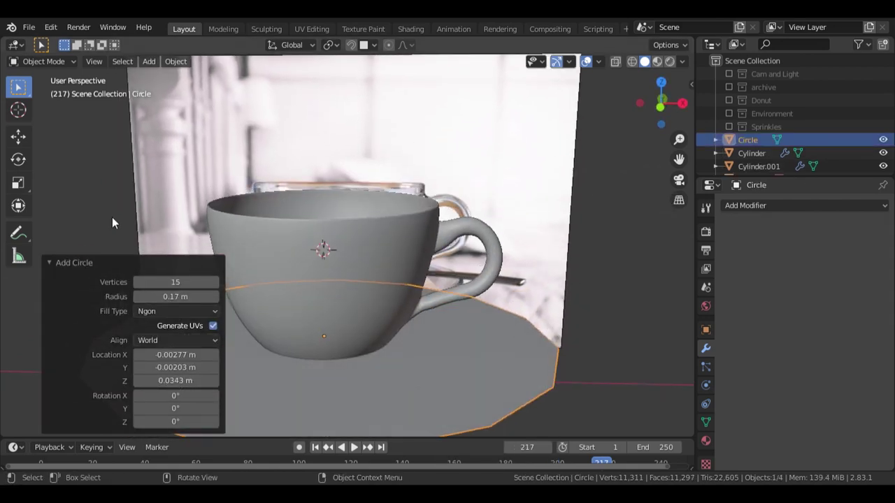
left_click(340, 396)
mouse_move(594, 394)
middle_mouse_down()
mouse_move(593, 354)
mouse_move(589, 397)
middle_mouse_up()
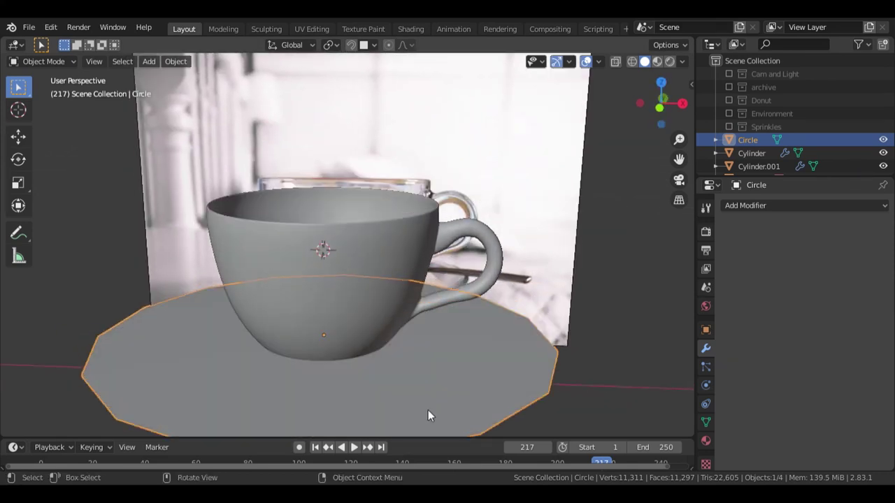
Step: Try to add a loop cut to the saucer disc
key("Tab")
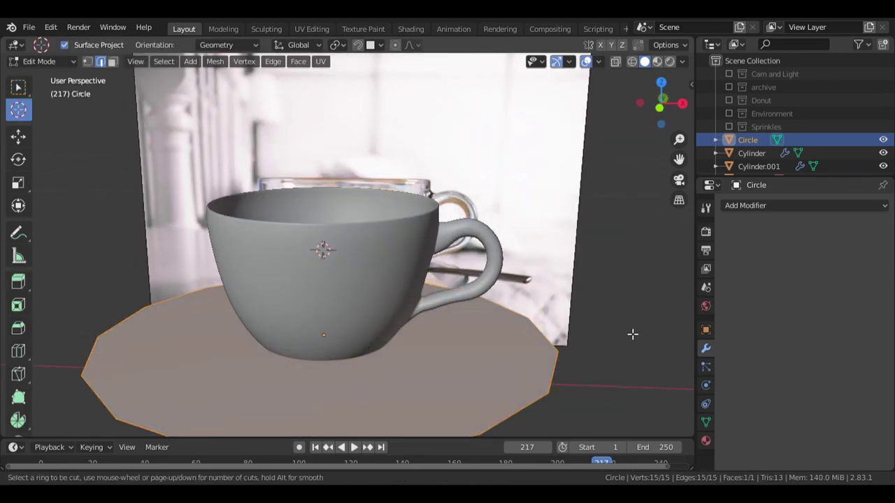
key("ctrl+z")
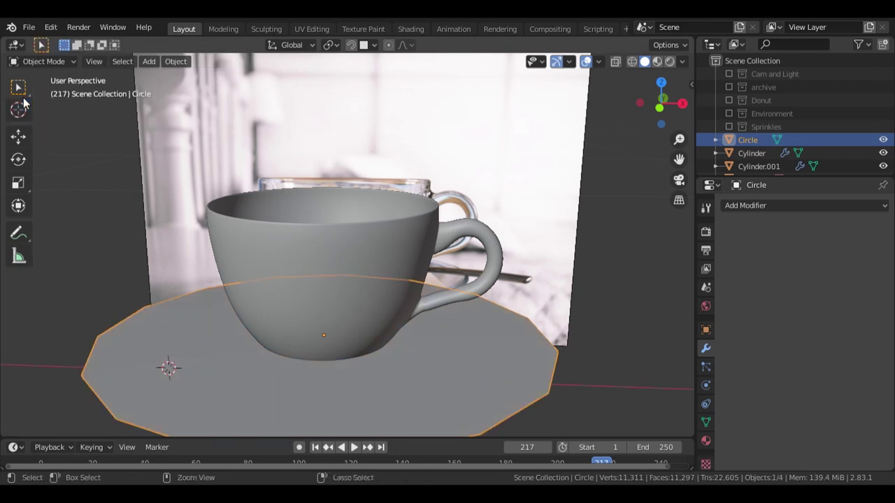
middle_click_drag(305, 167, 330, 260)
key("ctrl+z")
middle_click_drag(427, 269, 420, 223)
left_click(19, 88)
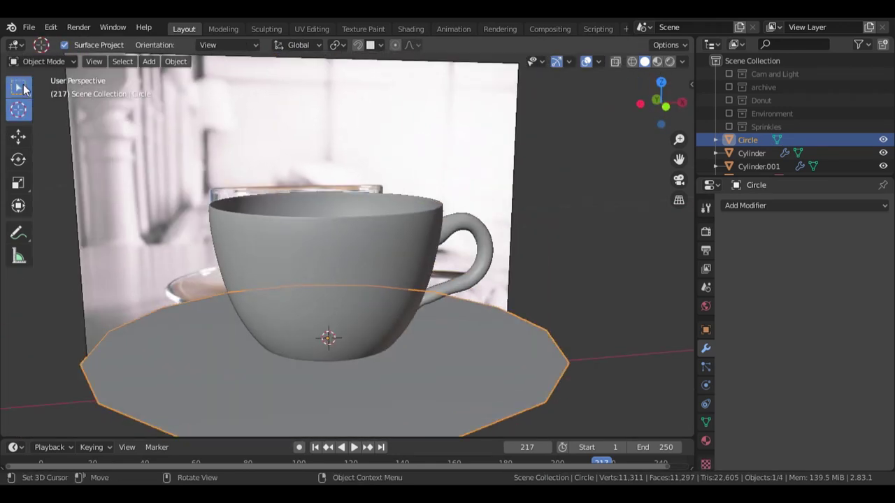
Step: Inset the saucer disc's face by 0.05829 m and scale the inner face by 0.580 to fit around the cup's base
key("Tab")
scroll(626, 307, "down", 1)
middle_click_drag(627, 307, 286, 287)
key("i")
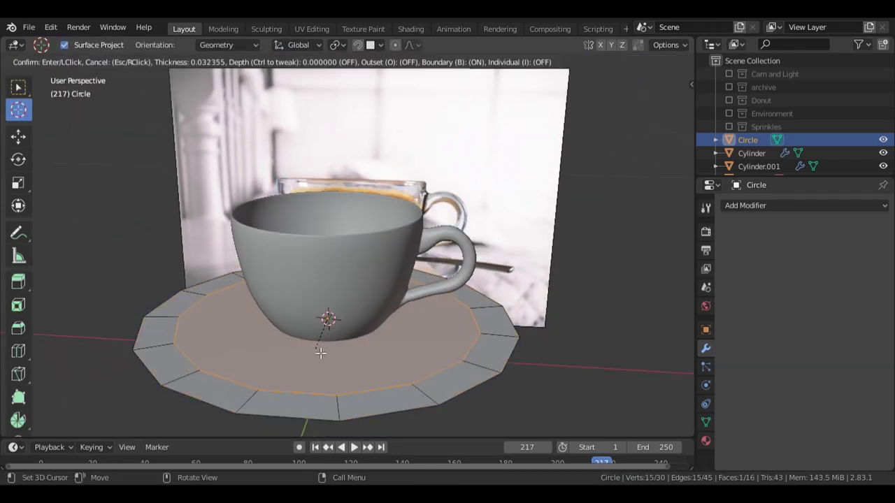
left_click(334, 327)
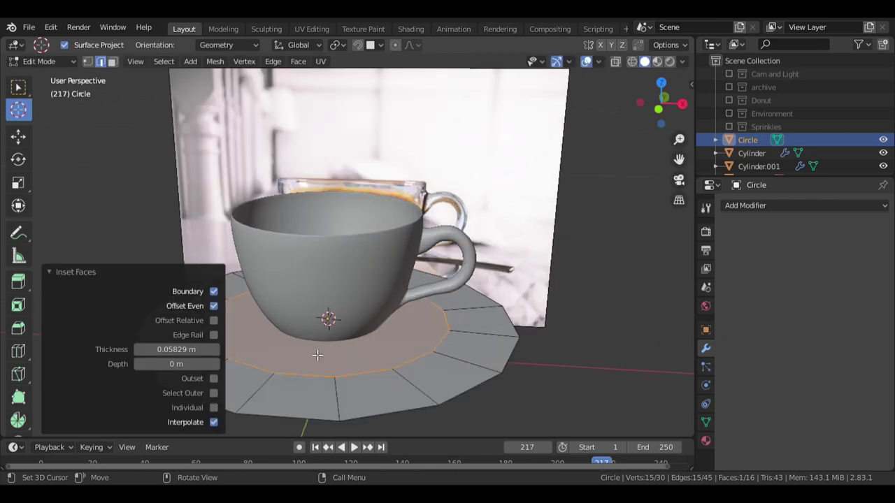
key("s")
left_click(344, 358)
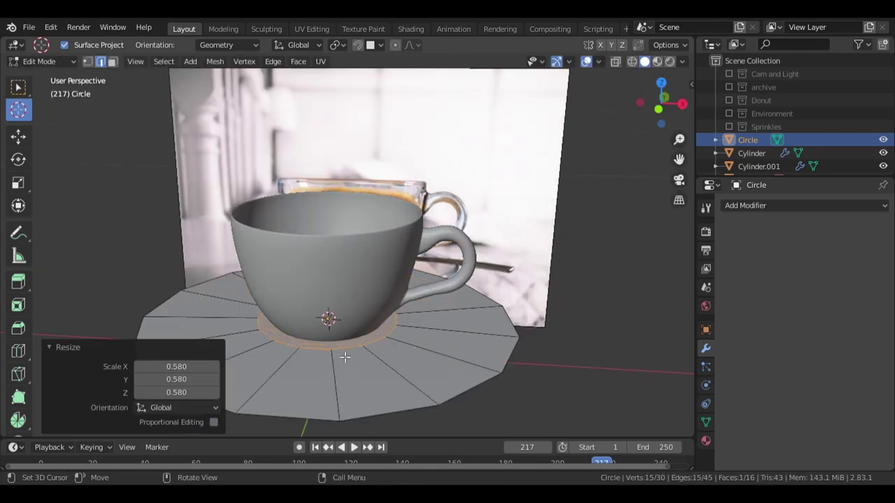
Step: Add three evenly spaced loop cuts between the saucer's inner face and its outer rim
left_click(253, 351)
right_click(250, 350)
left_click(52, 302)
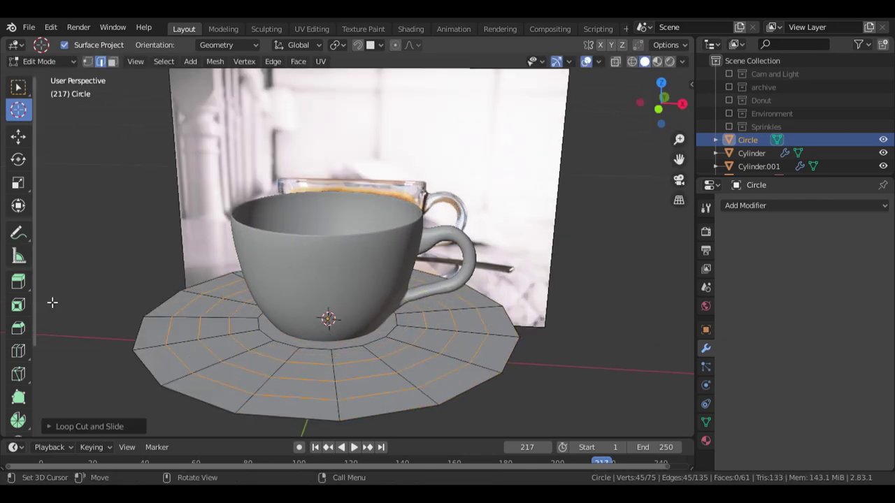
Step: Enable proportional editing with the Sphere falloff
left_click(393, 47)
left_click(413, 46)
left_click(394, 122)
Step: Lower the saucer's central face about 0.028 m along Z using Sphere proportional editing with an influence size of 0.09
middle_click_drag(554, 350, 533, 339)
middle_click_drag(282, 342, 286, 346)
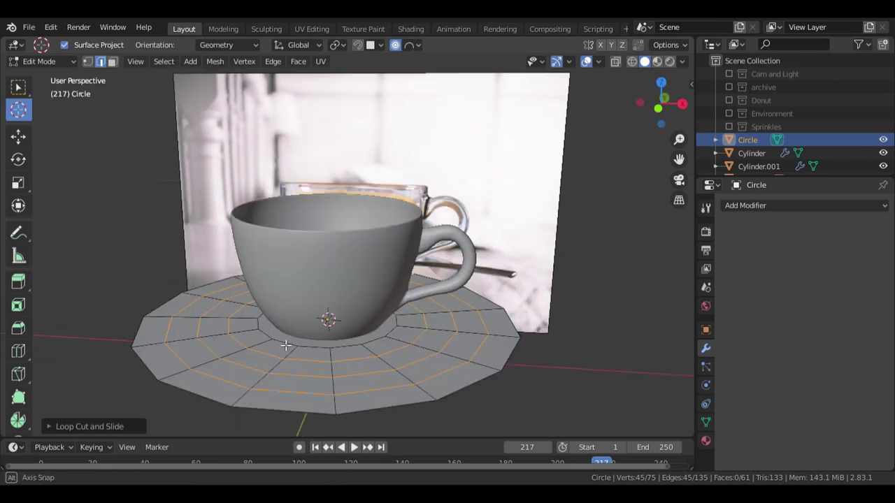
middle_click_drag(347, 232, 330, 294)
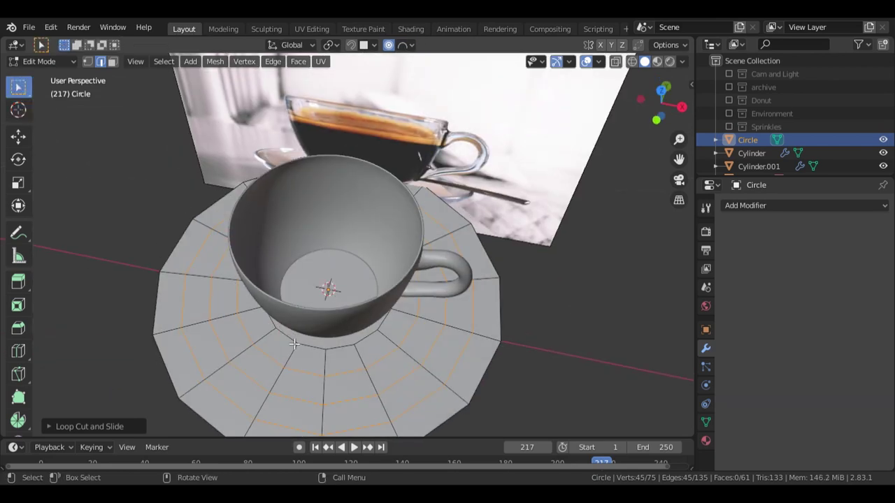
middle_click_drag(294, 344, 343, 263)
key("g")
key("z")
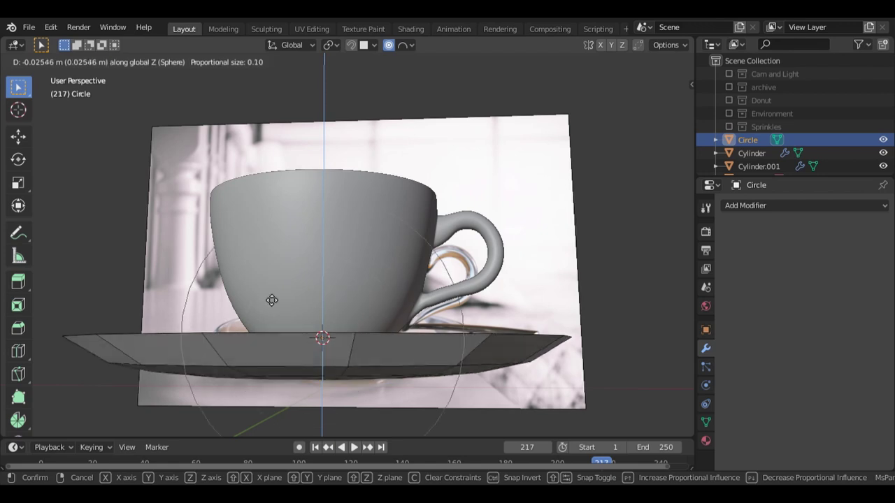
scroll(283, 298, "up", 2)
scroll(284, 299, "down", 1)
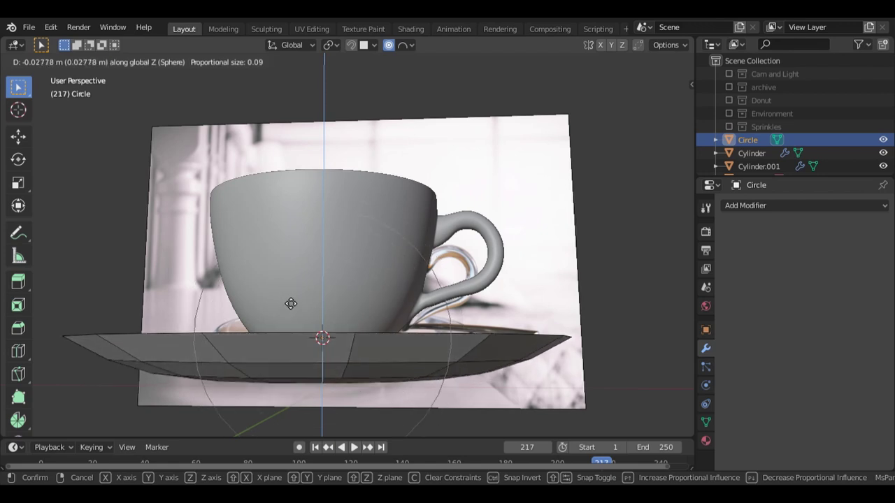
left_click(291, 304)
Step: Add a Solidify modifier to the saucer and set its thickness to 0.003 m
middle_click_drag(518, 241, 552, 264)
left_click(754, 207)
left_click(628, 407)
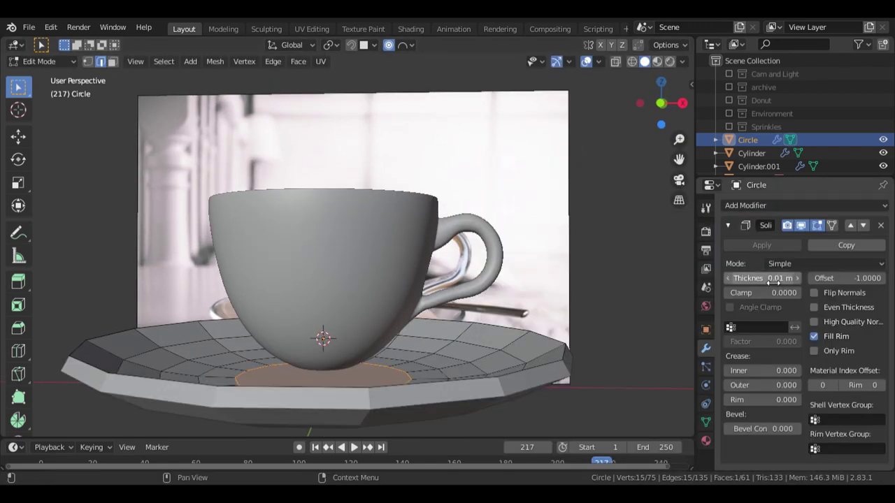
key("Return")
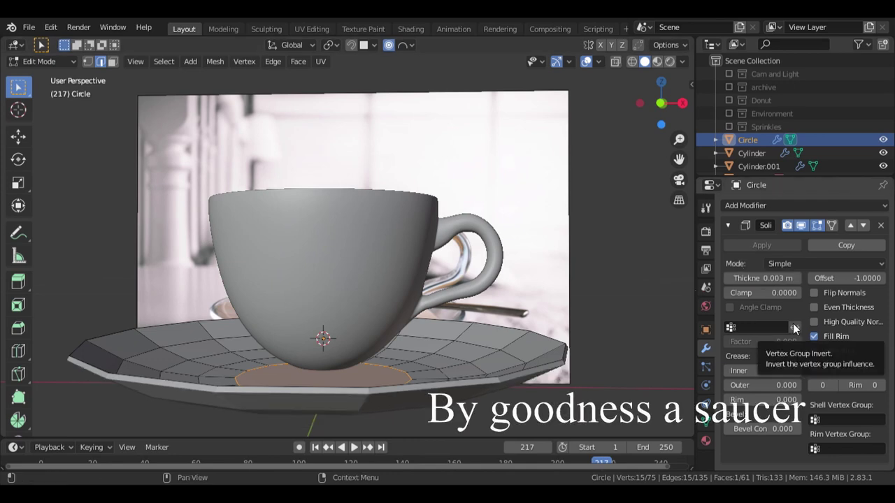
Step: Add a Subdivision Surface modifier to the saucer and set its render subdivisions to 3
left_click(776, 208)
left_click(776, 209)
left_click(775, 208)
left_click(621, 425)
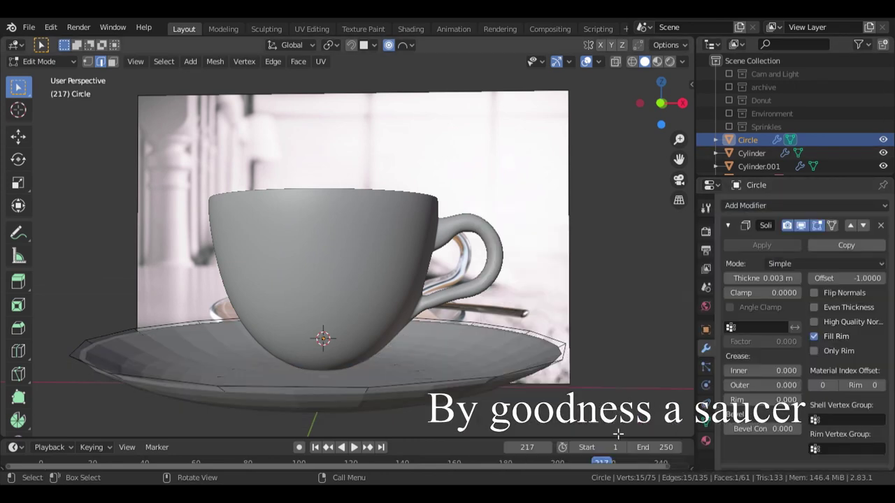
scroll(811, 349, "down", 4)
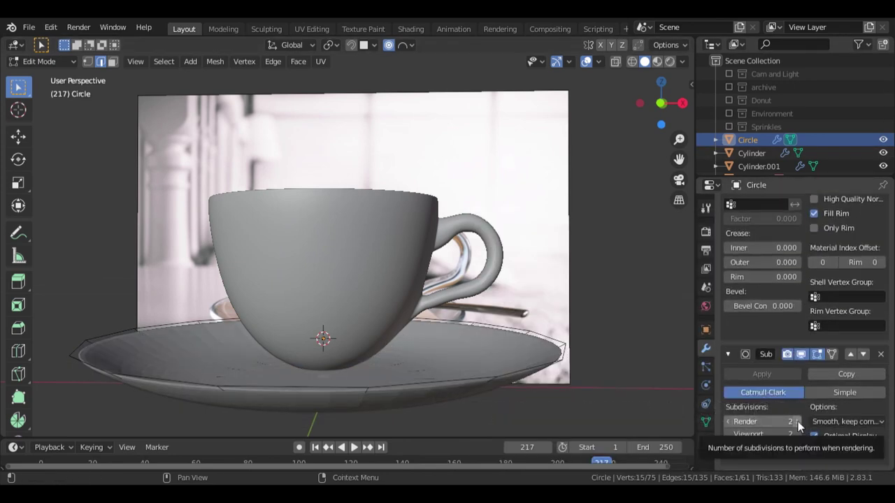
middle_click_drag(107, 217, 449, 324)
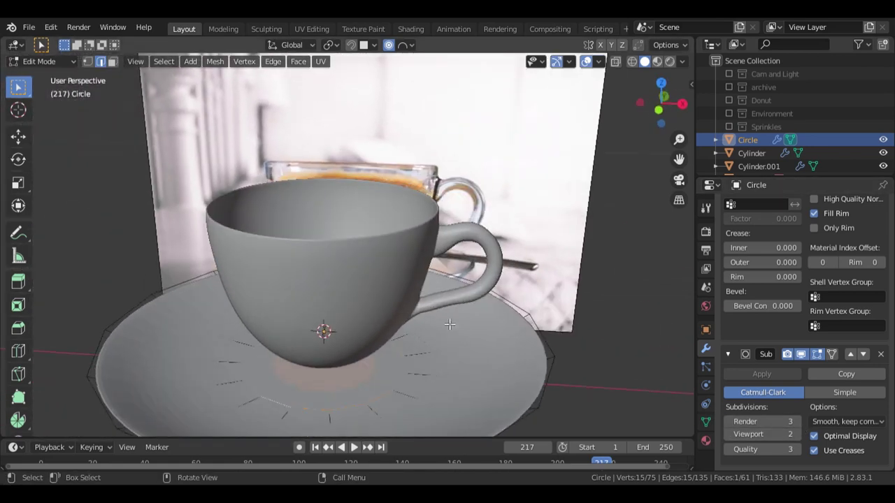
Step: Set the saucer's viewport subdivisions to 0 and inset its central face beneath the cup
left_click(730, 437)
left_click(730, 437)
scroll(603, 396, "down", 1)
middle_click_drag(603, 395, 625, 365)
scroll(601, 374, "up", 1)
key("i")
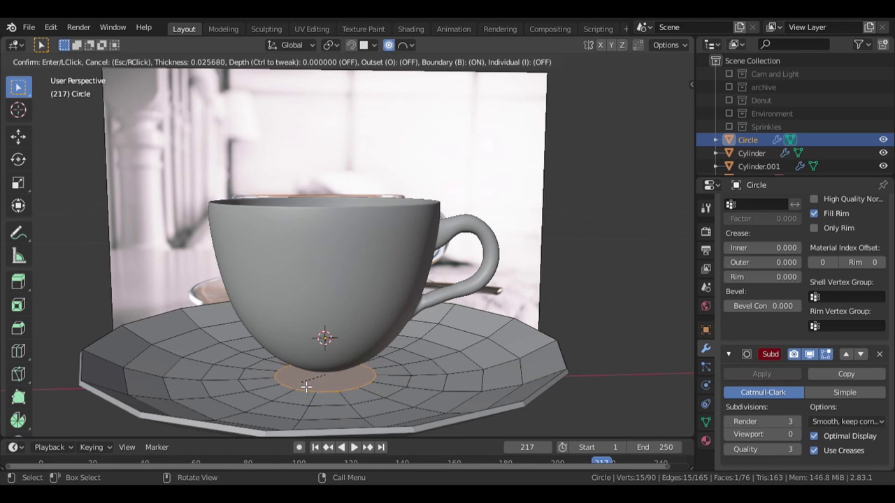
left_click(300, 391)
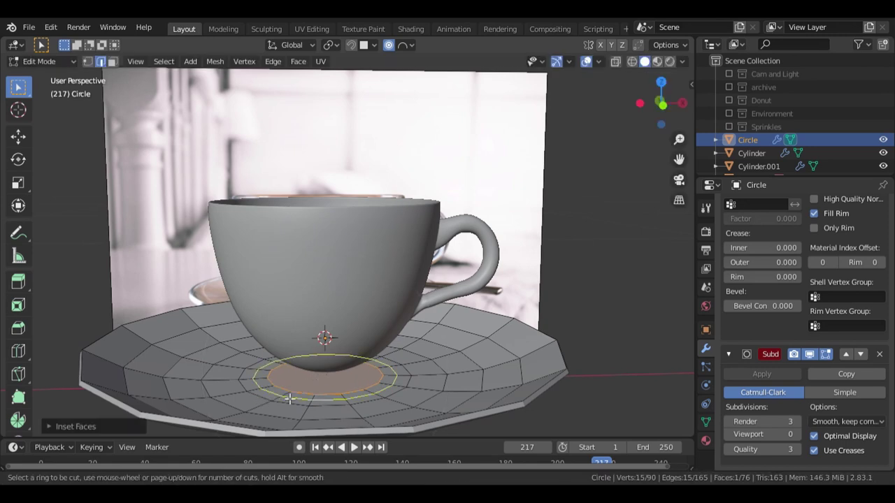
Step: Add a loop cut in the ring of faces around the saucer's central inset
left_click(288, 398)
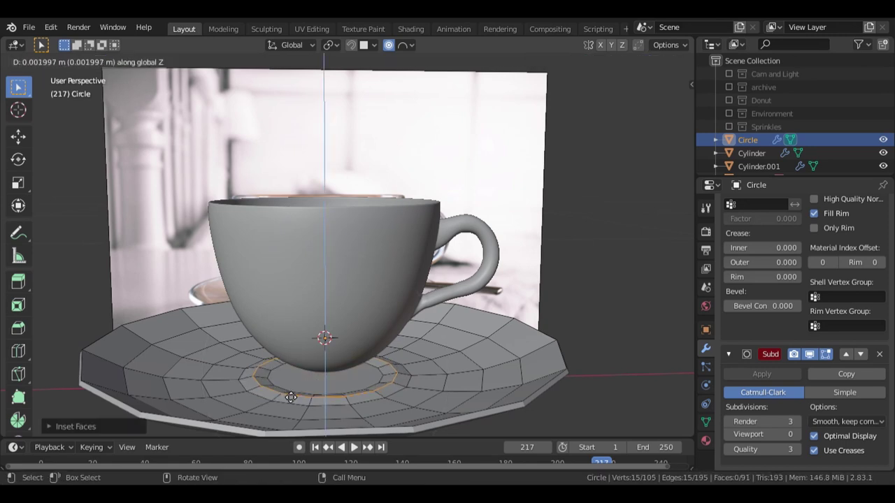
right_click(291, 398)
scroll(290, 403, "up", 1)
scroll(286, 413, "down", 1)
Step: Preview the saucer's smoothed surface with viewport subdivisions at 2, and return the level to 0
left_click(797, 434)
left_click(796, 434)
middle_click_drag(401, 400, 396, 426)
scroll(396, 426, "up", 2)
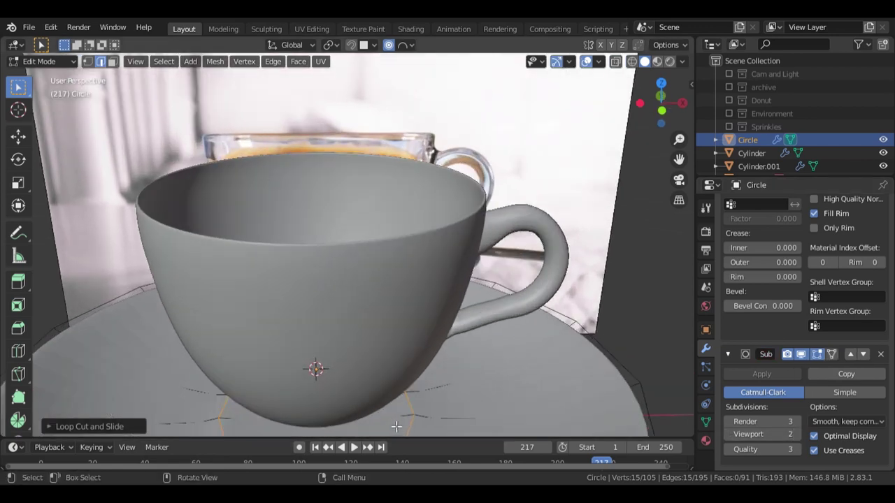
scroll(396, 426, "down", 5)
left_click(726, 436)
scroll(436, 416, "up", 2)
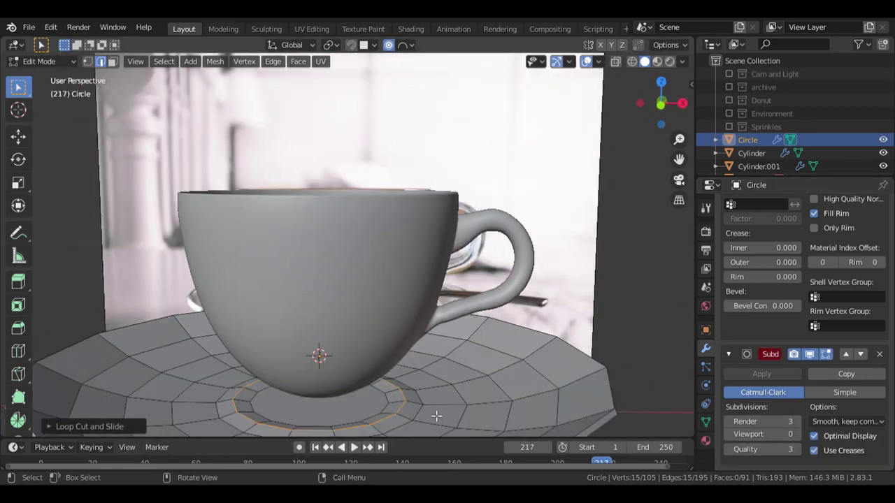
Step: Add another loop cut just outside the edge ring that surrounds the saucer's center
middle_click_drag(457, 424, 469, 336)
scroll(433, 350, "up", 1)
middle_click_drag(187, 301, 180, 322)
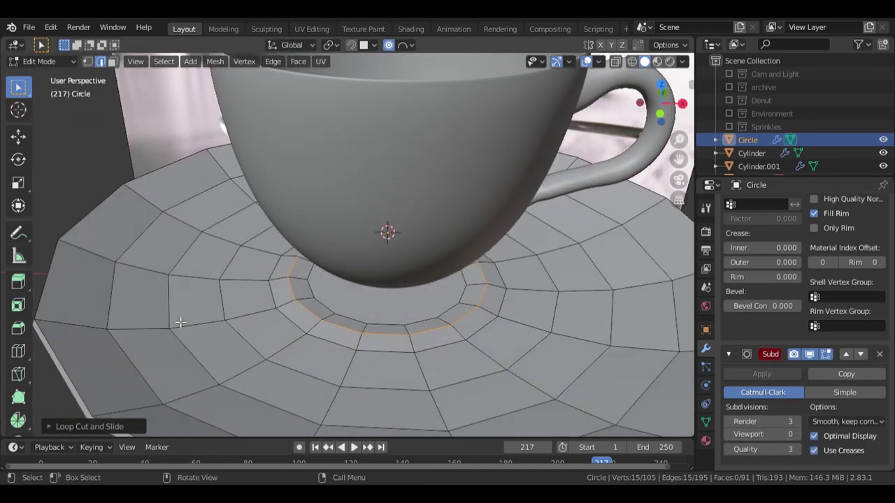
key("ctrl+r")
left_click(270, 351)
left_click(303, 333)
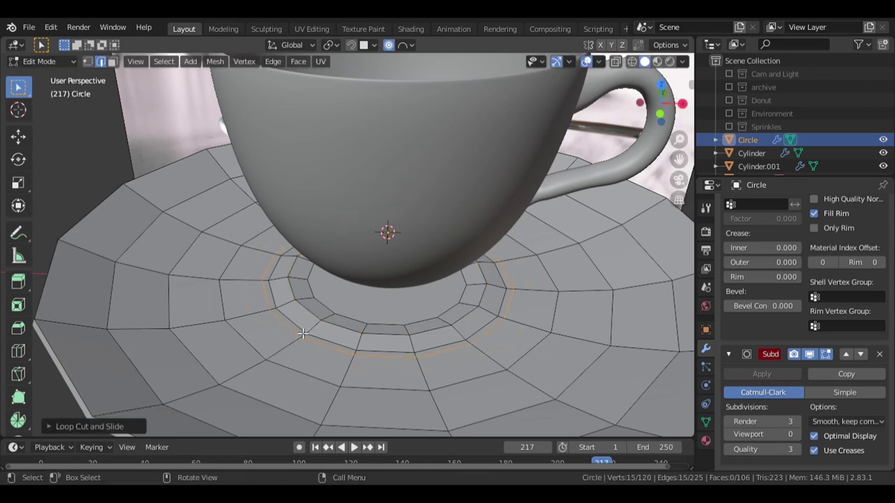
Step: Inset the saucer's central face once more, slightly inside its existing edge
key("i")
left_click(352, 320)
right_click(350, 321)
left_click(187, 254)
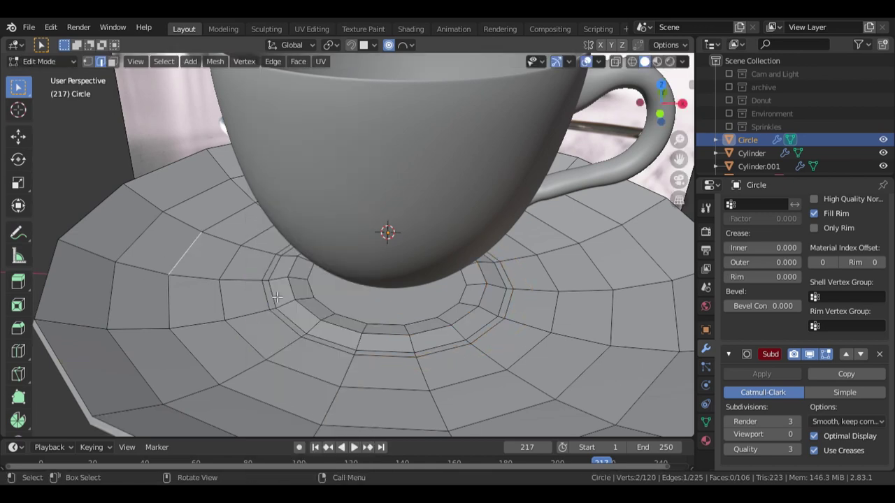
key("i")
left_click(338, 336)
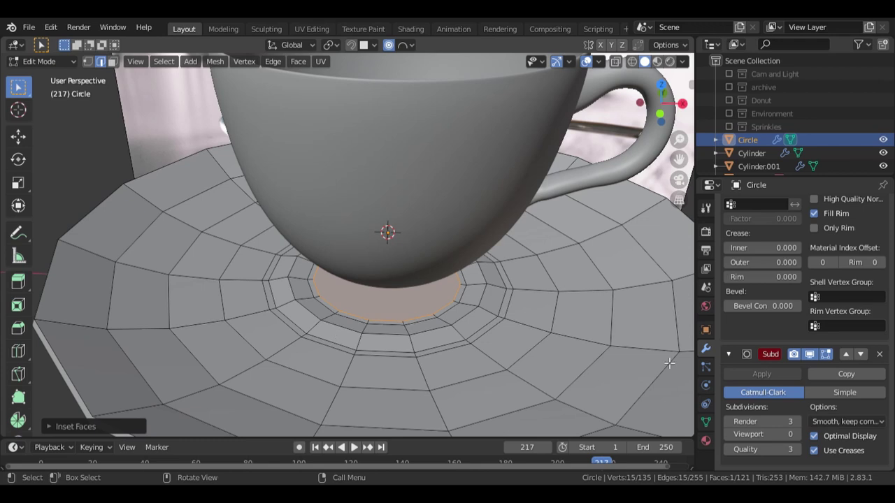
Step: Set the saucer's viewport subdivisions back to 2
left_click(797, 434)
left_click(798, 435)
scroll(286, 334, "down", 2)
mouse_move(286, 334)
middle_mouse_down()
mouse_move(309, 308)
mouse_move(314, 335)
mouse_move(297, 339)
middle_mouse_up()
scroll(321, 326, "up", 1)
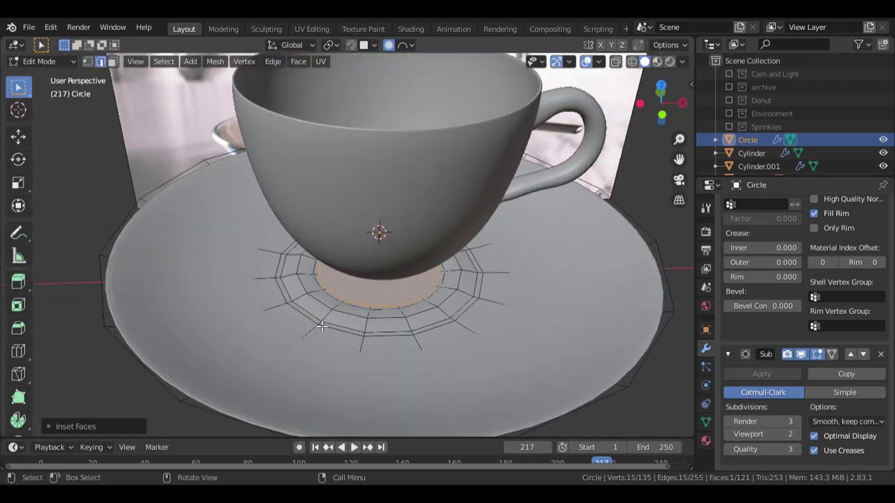
Step: Scale the saucer's central face and surrounding edge rings to about 0.7 with proportional editing
key("s")
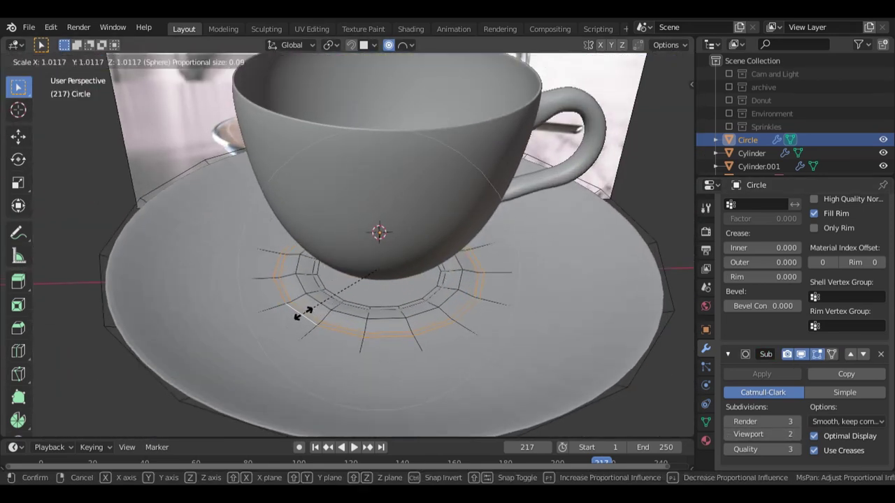
right_click(267, 349)
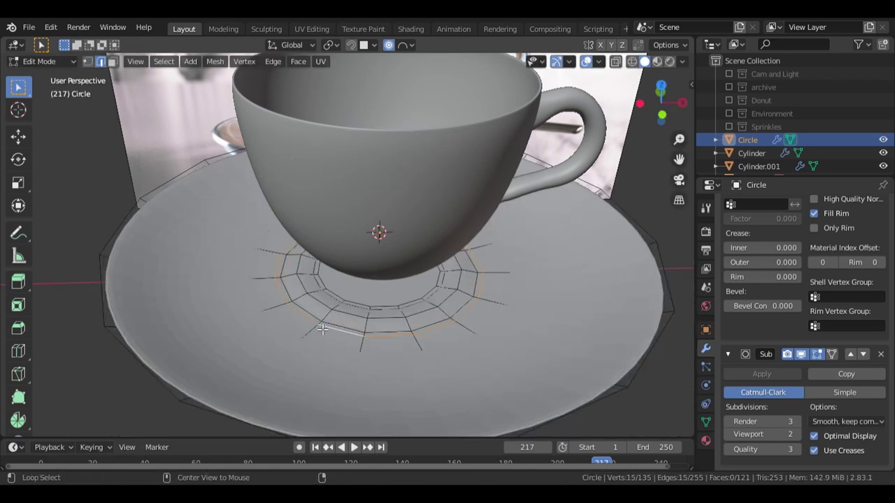
scroll(343, 311, "up", 2)
key("s")
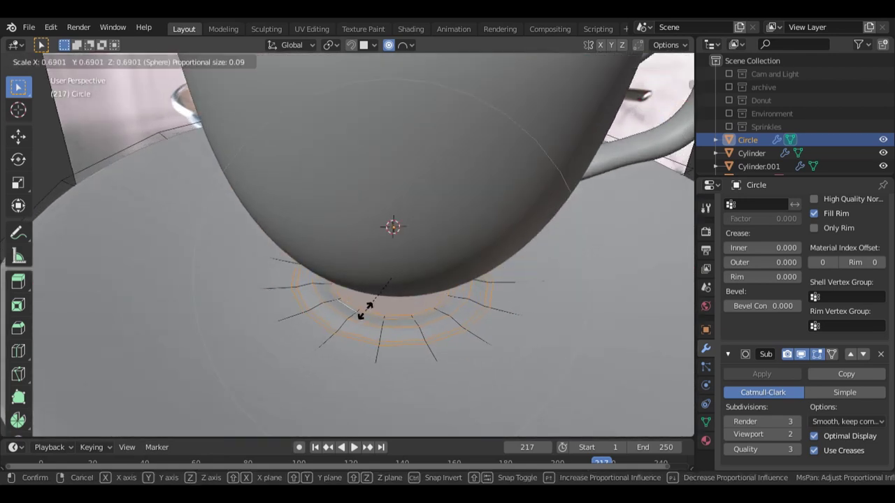
left_click(362, 315)
Step: Return to Object Mode and raise the saucer along Z so it meets the cup's base
middle_click_drag(416, 360, 429, 321)
scroll(280, 288, "down", 1)
key("Tab")
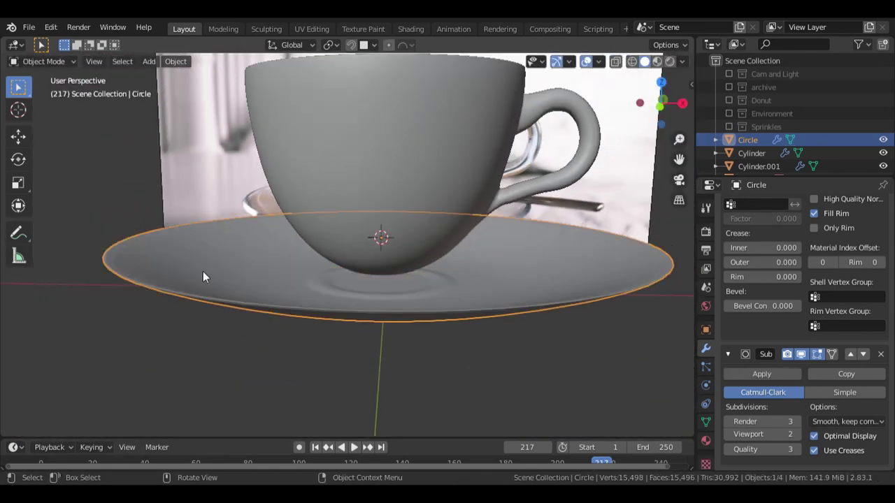
key("g")
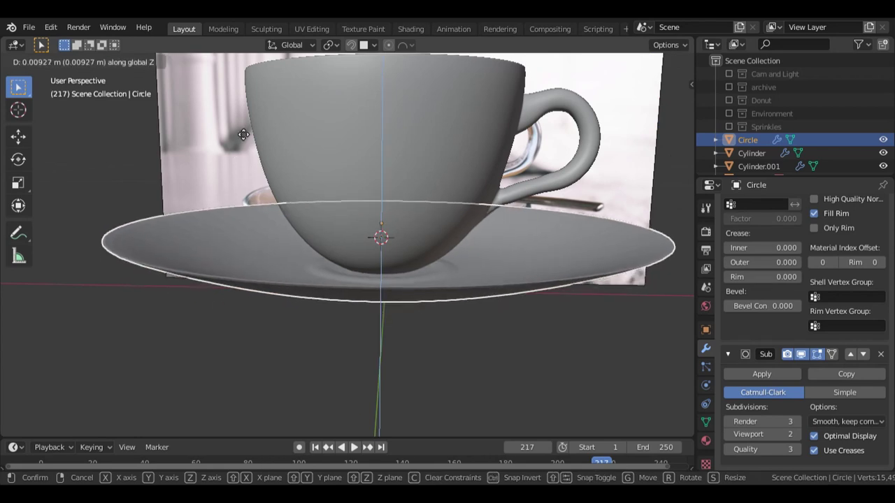
left_click(237, 165)
left_click(421, 257, "shift")
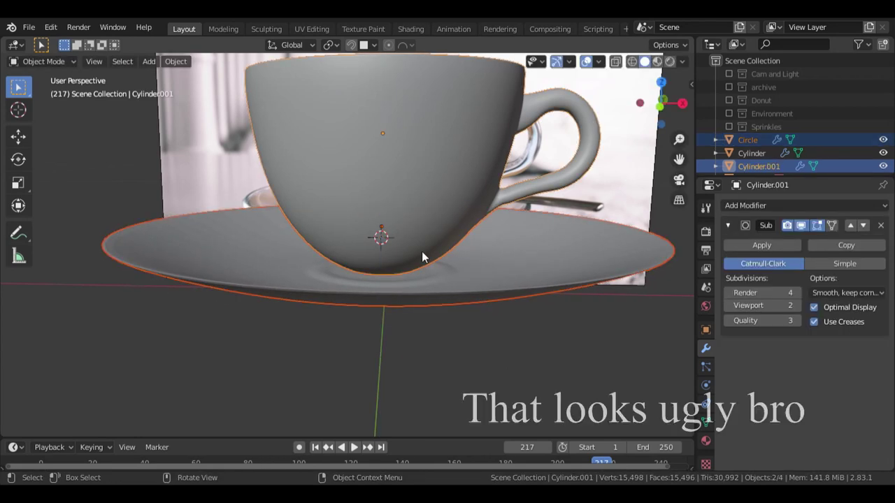
Step: Rename the saucer object as Plate and the cup object as Cup
scroll(789, 152, "down", 1)
left_click(748, 122)
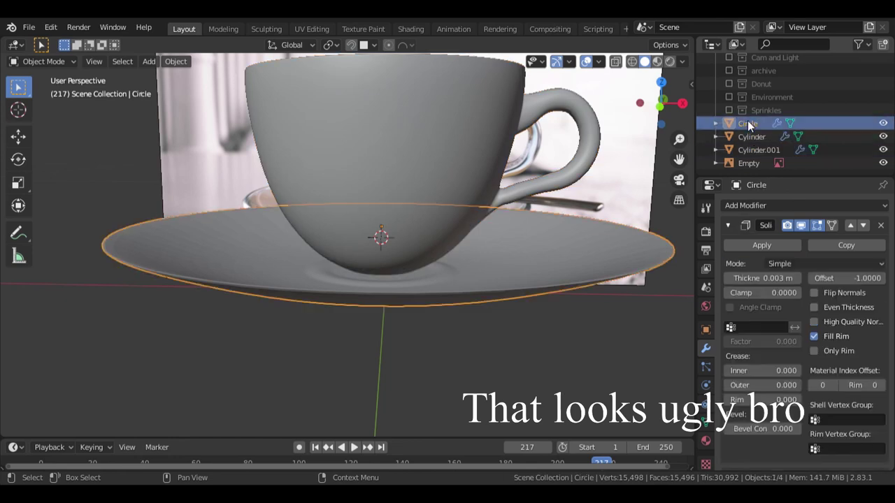
right_click(748, 122)
key("Escape")
double_click(750, 124)
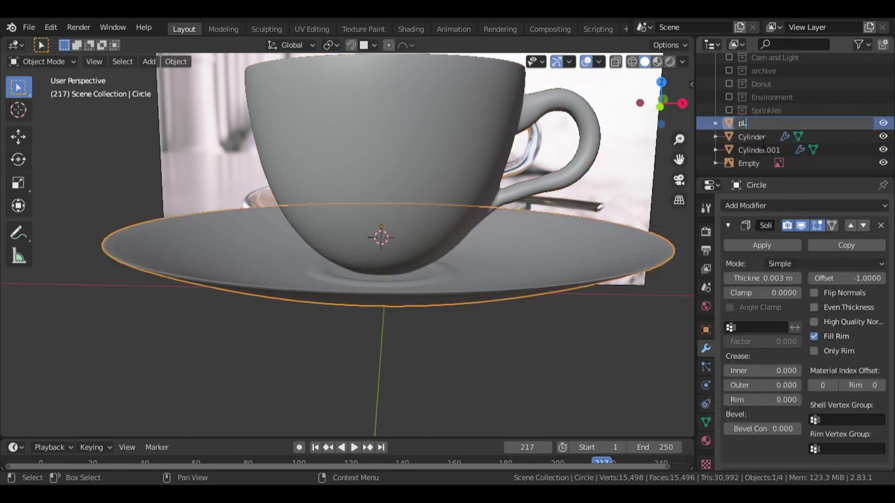
left_click(750, 137)
double_click(750, 137)
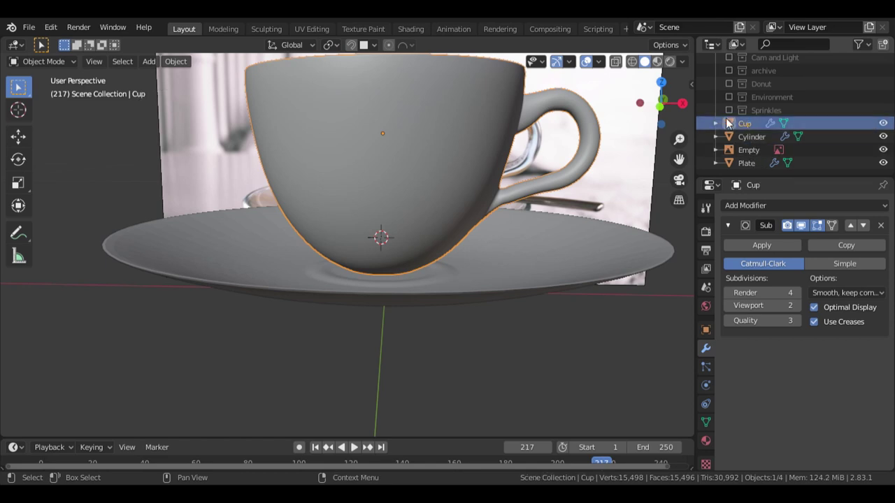
Step: Move the reference image Empty into the archive collection
scroll(741, 142, "up", 1)
scroll(741, 143, "down", 1)
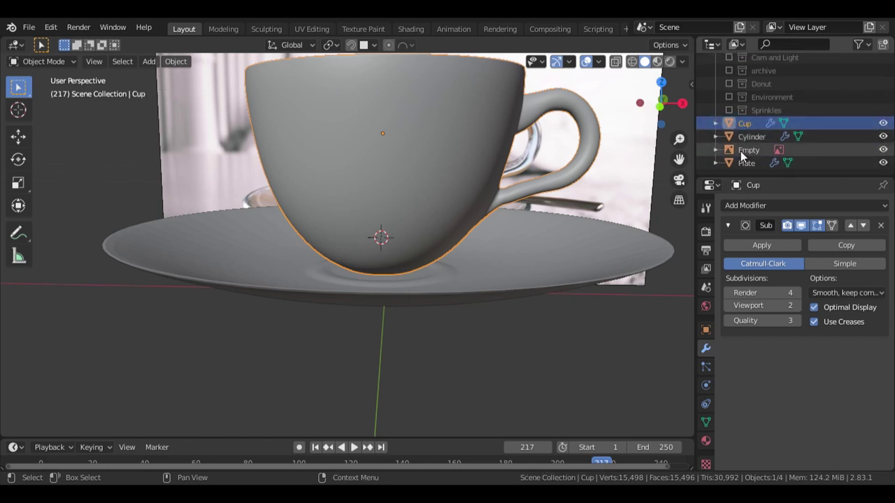
left_click_drag(741, 153, 751, 69)
scroll(551, 210, "down", 2)
middle_click_drag(550, 211, 485, 220)
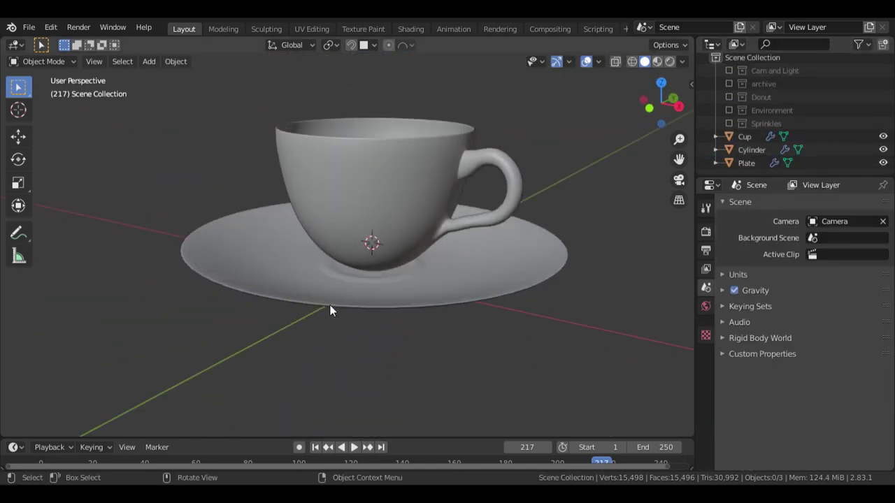
Step: Edit the plate's mesh with viewport subdivisions set to 0 and add a loop cut close to its outer rim
middle_click_drag(330, 306, 315, 281)
scroll(316, 281, "up", 1)
scroll(316, 281, "up", 2)
middle_click_drag(210, 318, 305, 320)
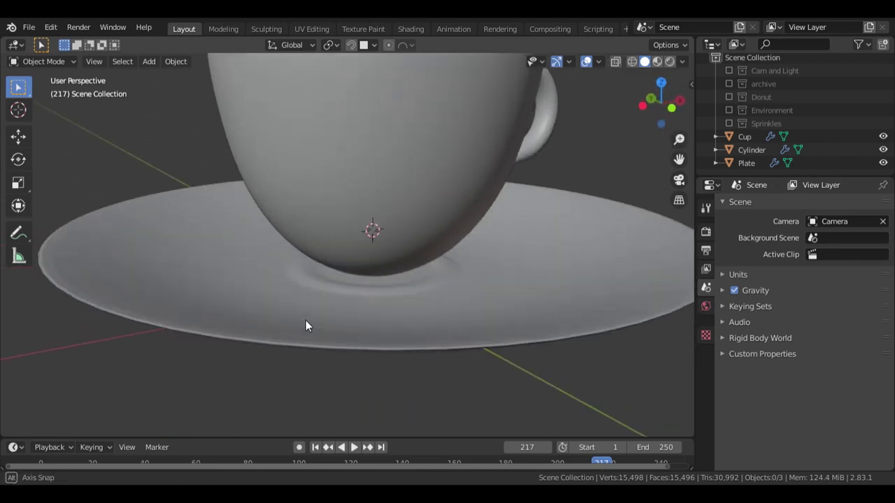
left_click(129, 291)
key("Tab")
scroll(760, 287, "down", 5)
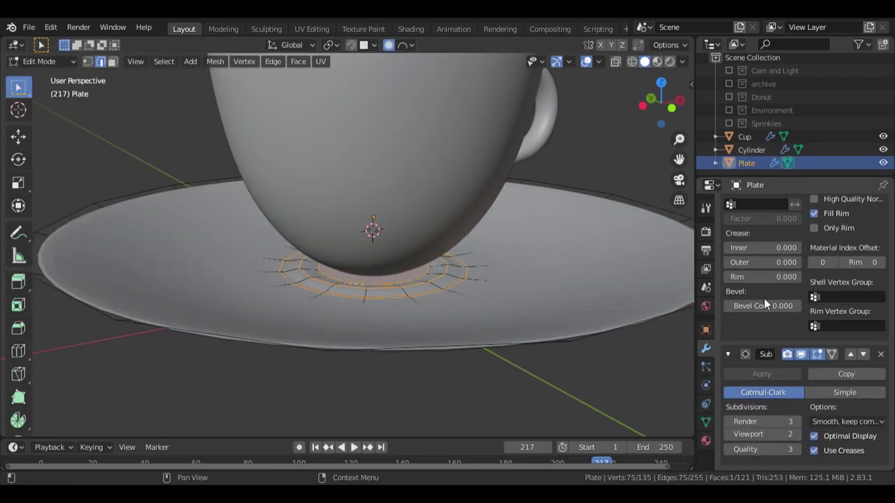
left_click_drag(763, 435, 727, 434)
middle_click_drag(115, 236, 110, 246)
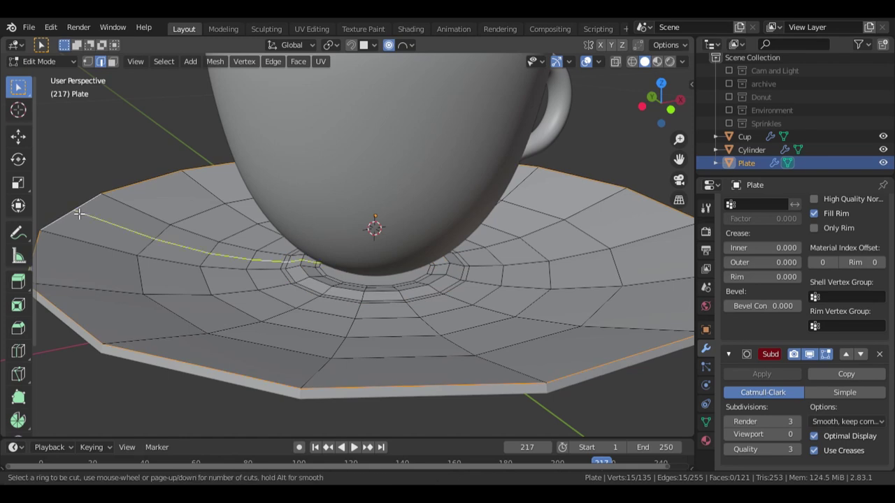
left_click(54, 223)
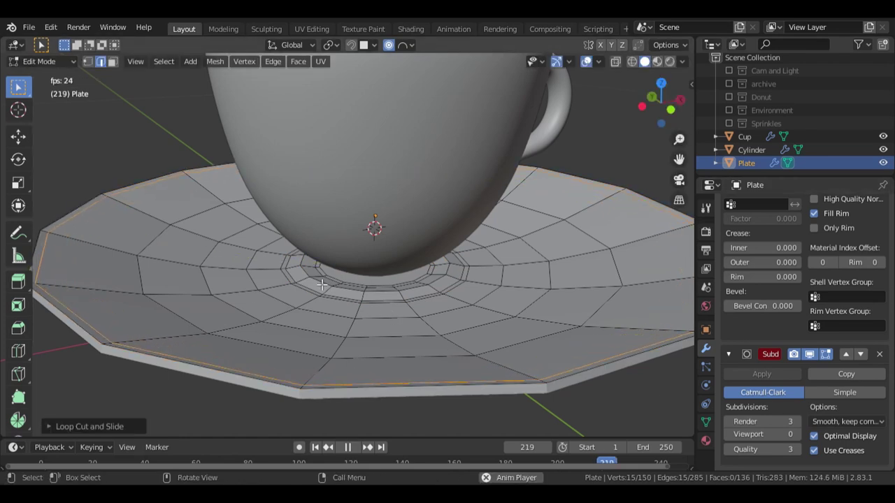
Step: Raise the selected edge loop near the plate's center slightly along Z with proportional editing, then return to Object Mode
key("g")
key("z")
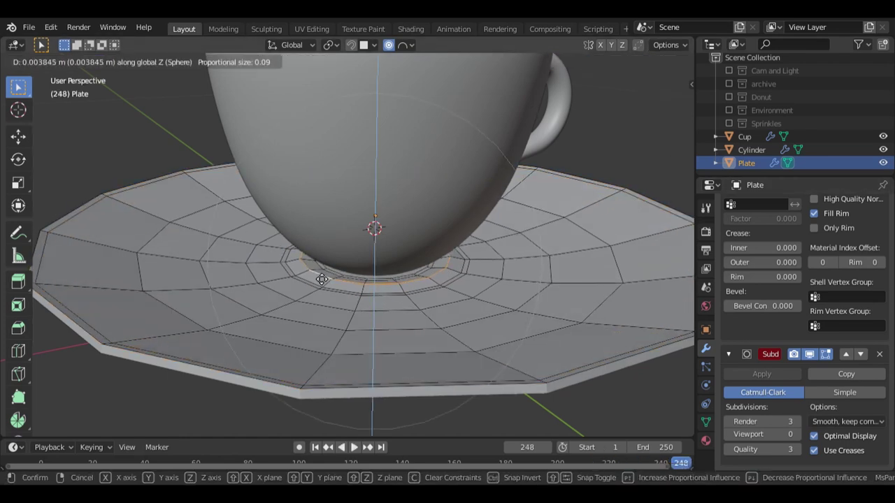
left_click(322, 279)
middle_click_drag(322, 281, 343, 356)
key("Tab")
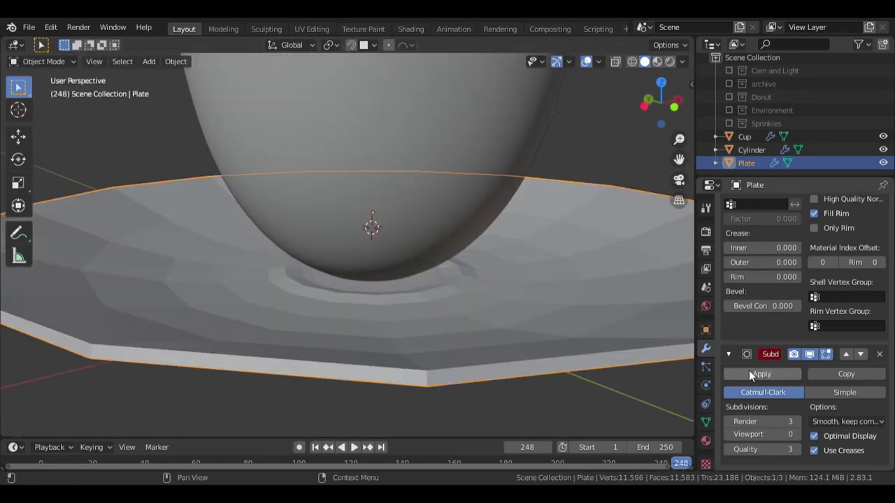
Step: Try to apply the plate's Subdivision modifier, then apply its Solidify modifier
left_click(752, 375)
scroll(743, 243, "up", 6)
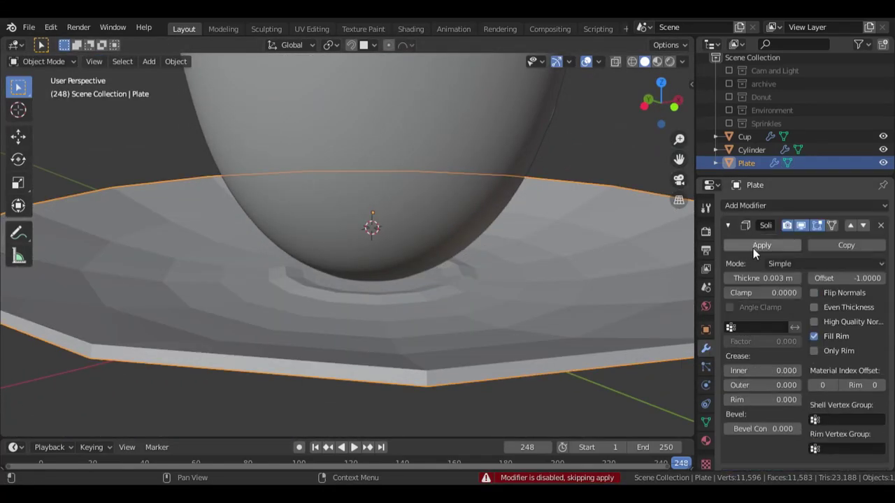
left_click(753, 247)
Step: Dissolve the selected edge loop around the plate's central ring in Edit Mode
middle_click_drag(552, 293, 546, 222)
key("Tab")
right_click(376, 251)
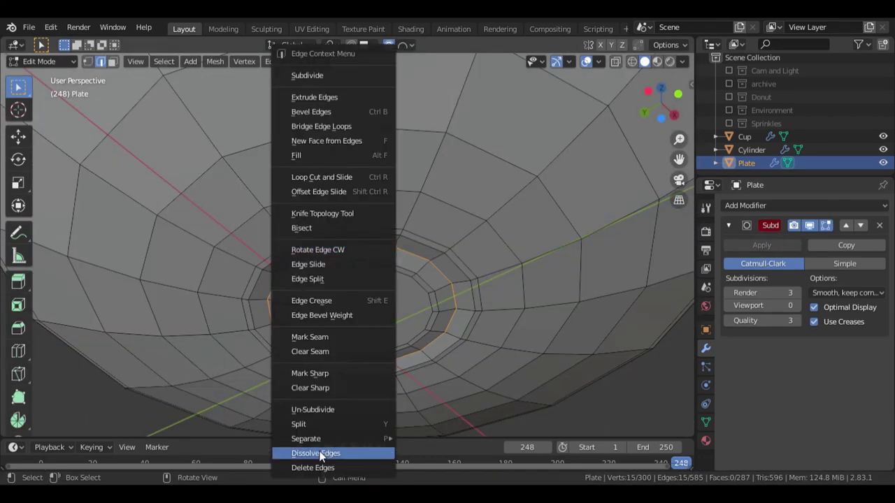
left_click(320, 455)
Step: Set the plate's Subdivision viewport level to 2
middle_click_drag(363, 308, 328, 410)
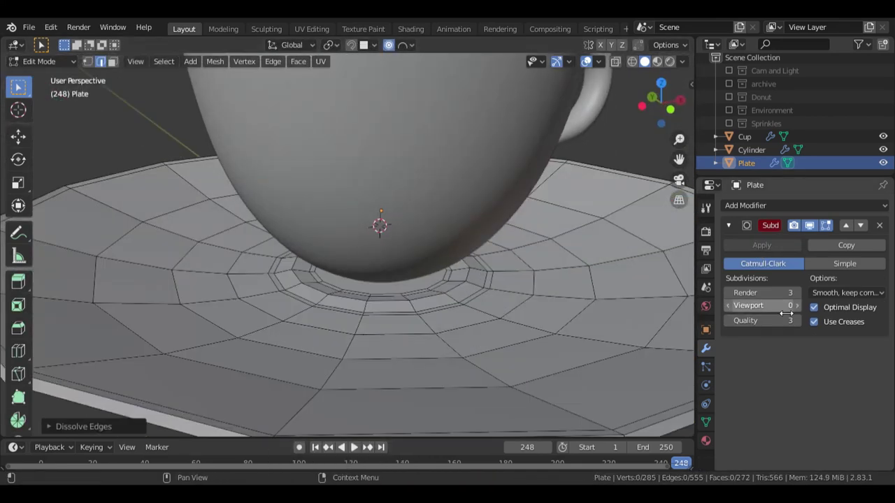
left_click(794, 308)
left_click(795, 307)
middle_click_drag(529, 355, 465, 338)
middle_click_drag(657, 211, 614, 230)
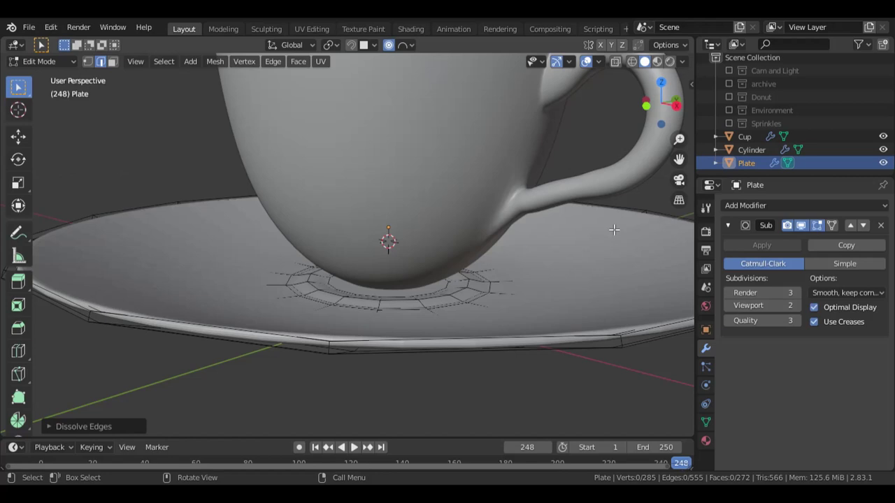
Step: Enable the Cam and Light collection and show the cup and plate in rendered shading
left_click(728, 72)
scroll(450, 309, "down", 8)
middle_click_drag(450, 310, 467, 260)
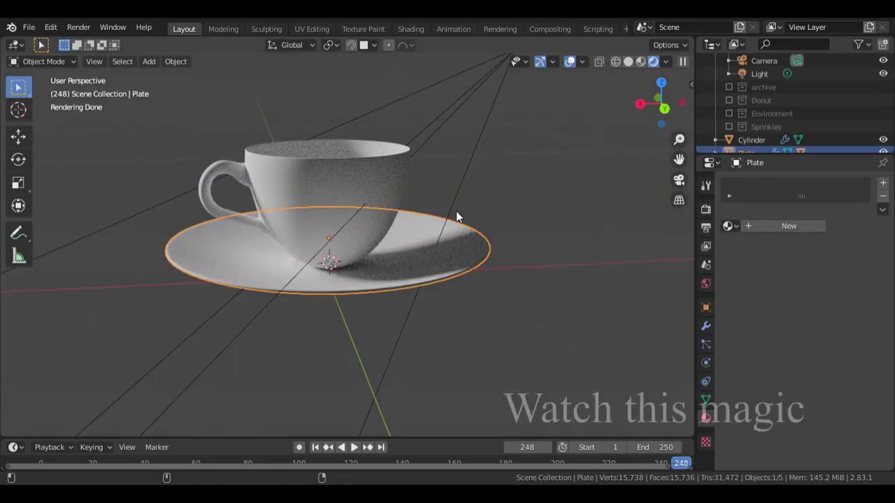
middle_click_drag(458, 211, 401, 222)
Step: Give the cup a new Principled BSDF material with roughness 0 and transmission 1
left_click(395, 223)
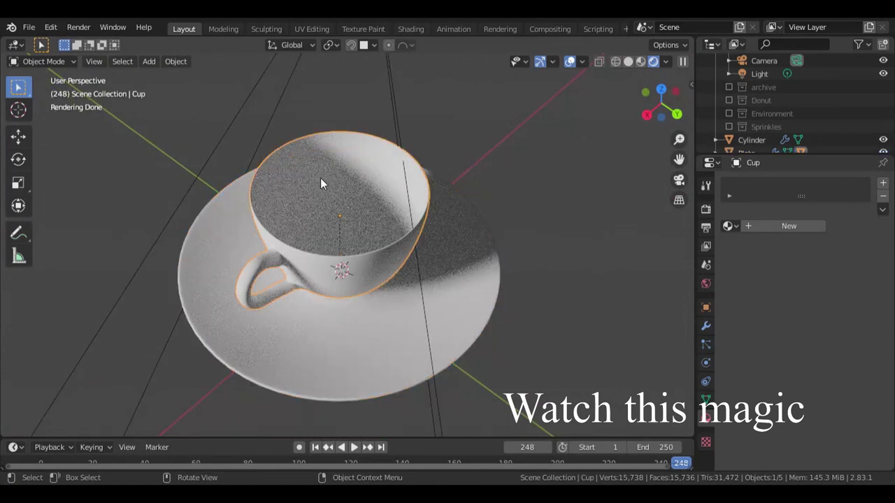
scroll(761, 138, "down", 1)
scroll(393, 228, "up", 1)
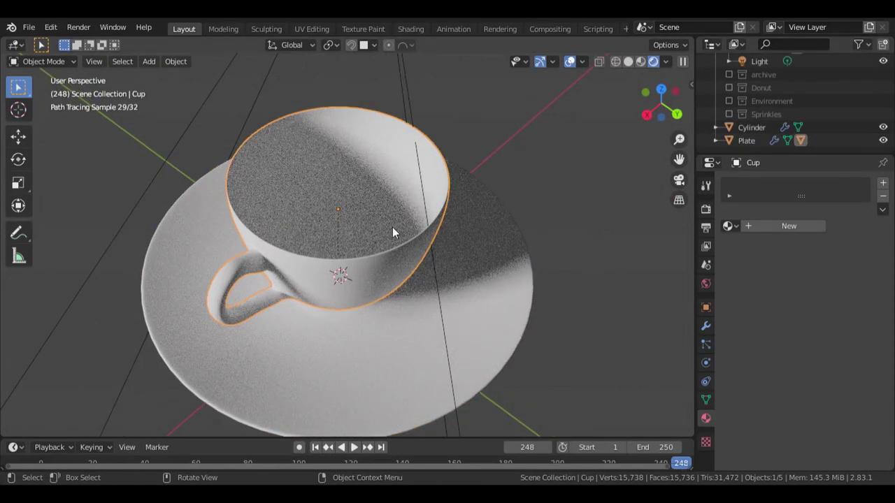
left_click(763, 227)
scroll(739, 321, "down", 2)
scroll(738, 322, "down", 6)
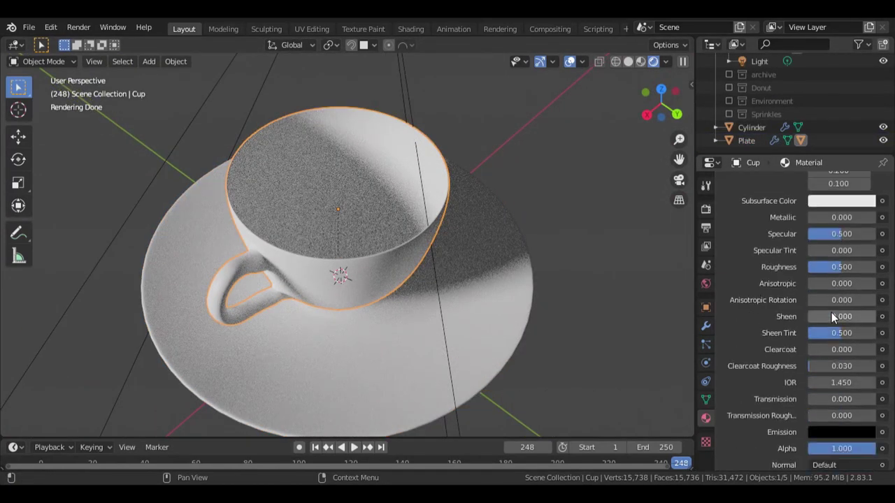
left_click_drag(840, 267, 805, 267)
scroll(804, 269, "down", 2)
left_click_drag(830, 345, 879, 346)
Step: Raise the base color brightness of the cup's material to pure white
scroll(793, 246, "up", 2)
scroll(791, 244, "up", 2)
left_click(831, 179)
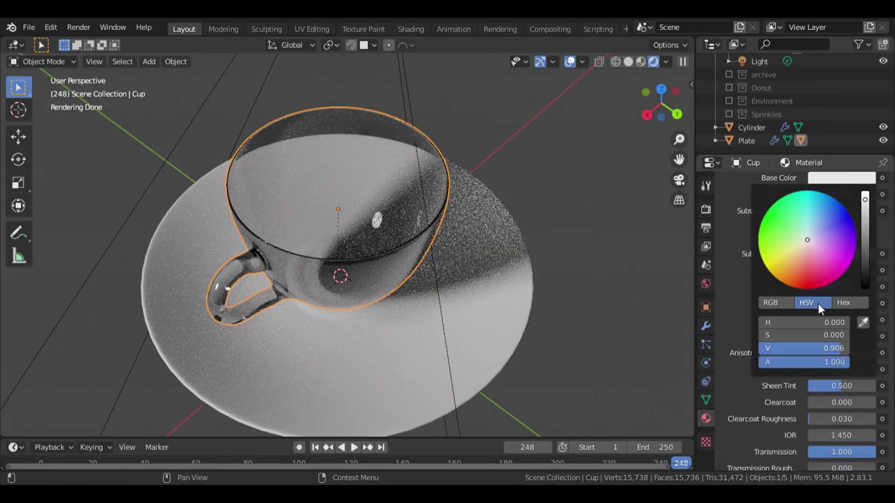
left_click_drag(821, 348, 854, 348)
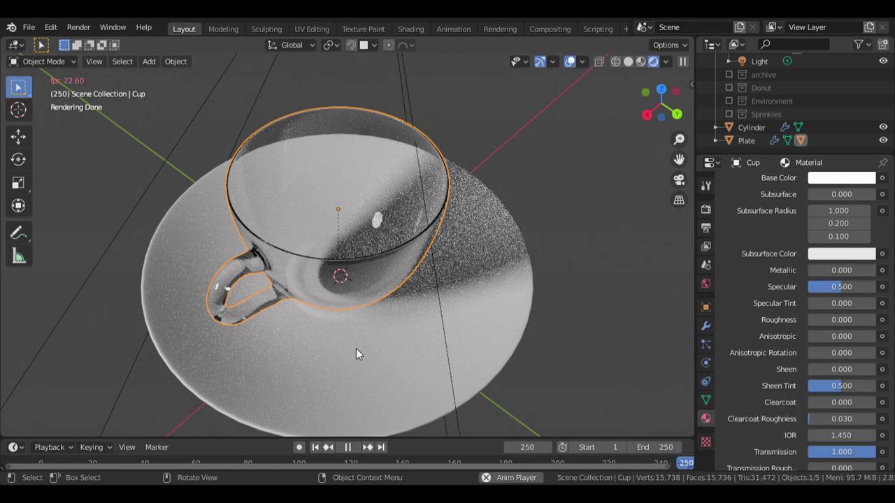
Step: Enable the Environment collection and show the cup on its ground plane in rendered shading
key("space")
key("Tab")
scroll(806, 356, "down", 5)
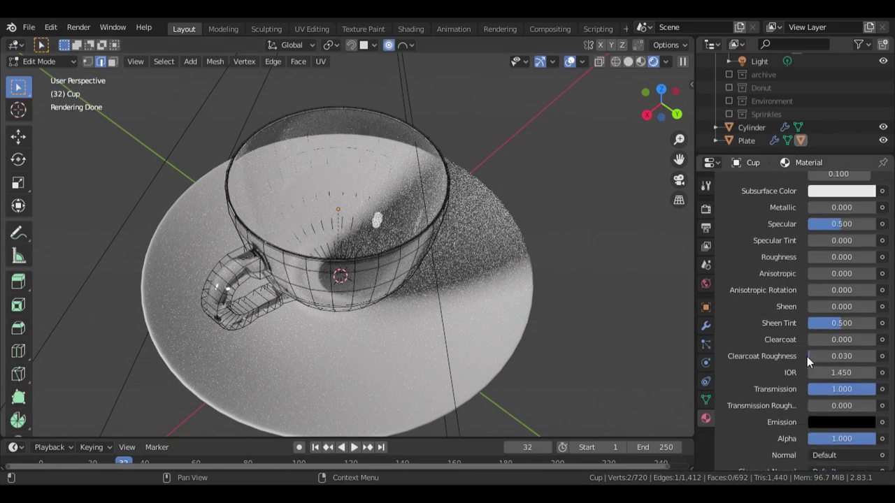
scroll(756, 376, "up", 3)
middle_click_drag(364, 343, 519, 322)
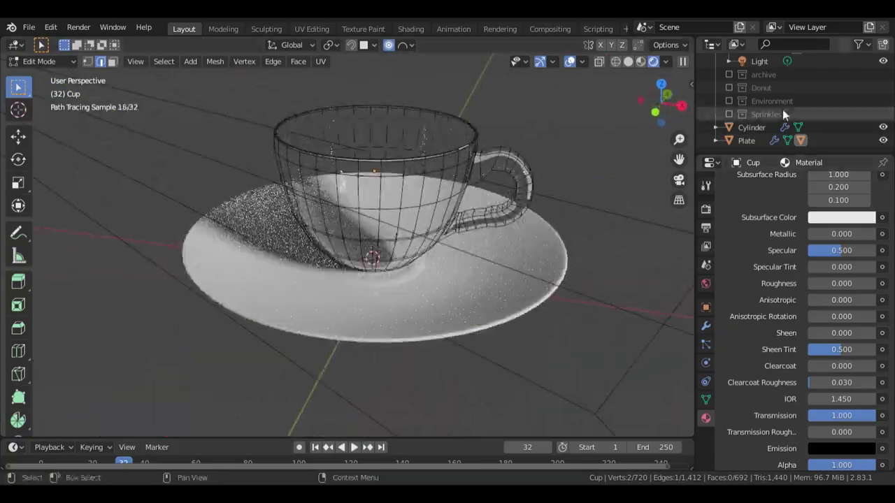
scroll(741, 136, "up", 2)
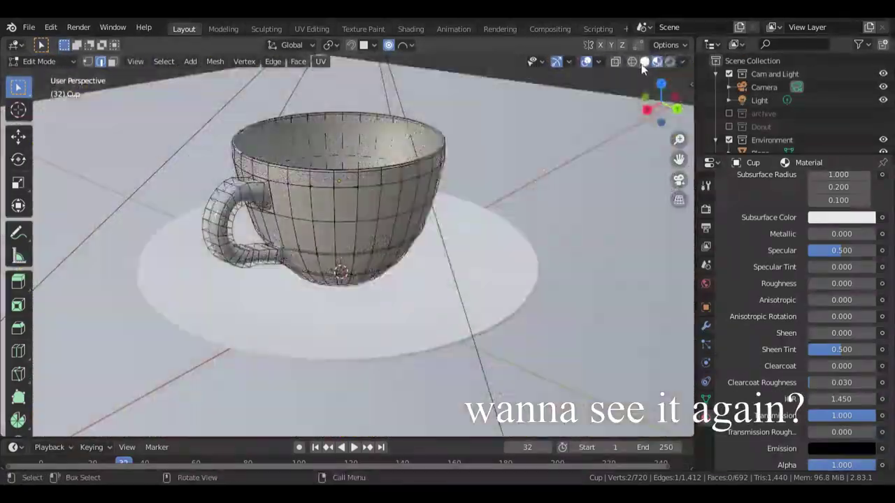
left_click(669, 62)
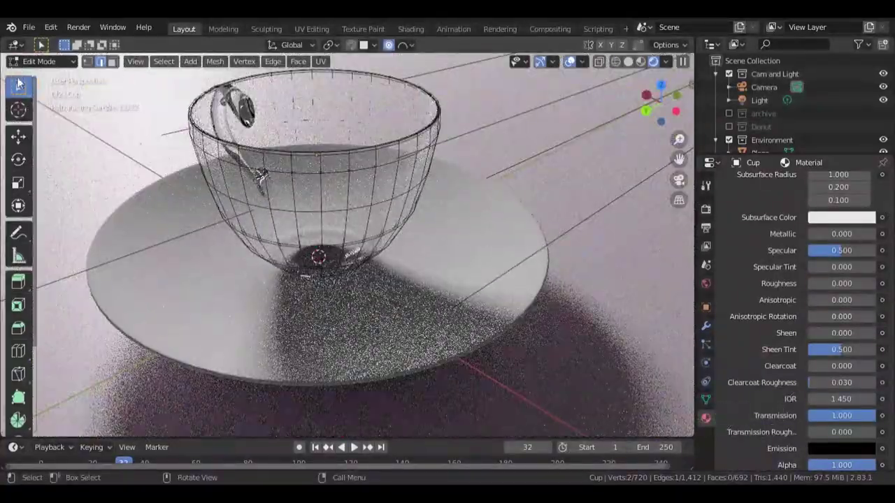
Step: Name the cup's material Glass and link it to the plate
key("Tab")
left_click(327, 246)
left_click(339, 176, "shift")
key("ctrl+l")
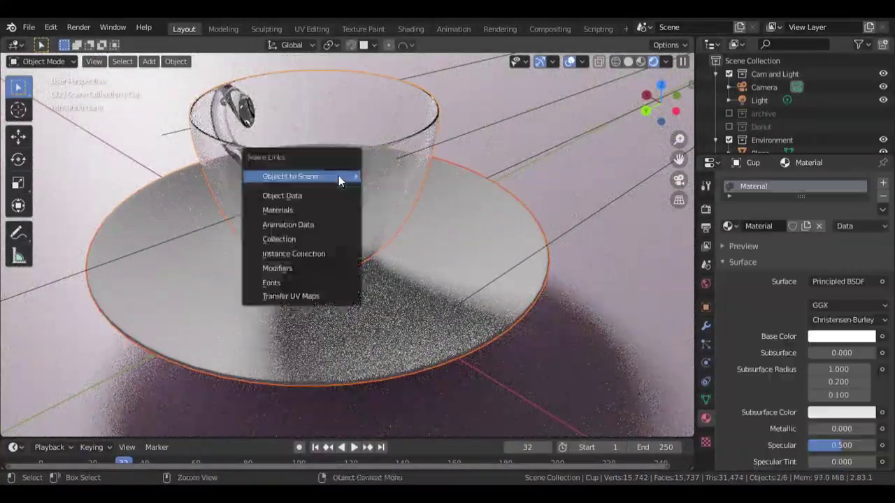
key("Escape")
key("ctrl+l")
left_click(263, 218)
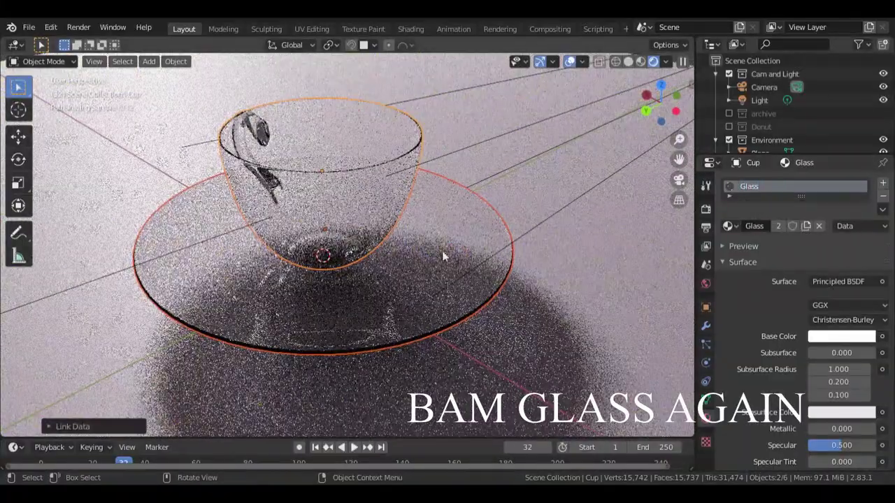
Step: Examine the glass cup and plate from several angles, comparing solid and rendered shading
mouse_move(442, 250)
middle_mouse_down()
mouse_move(253, 336)
mouse_move(495, 296)
middle_mouse_up()
scroll(495, 293, "down", 1)
left_click(628, 62)
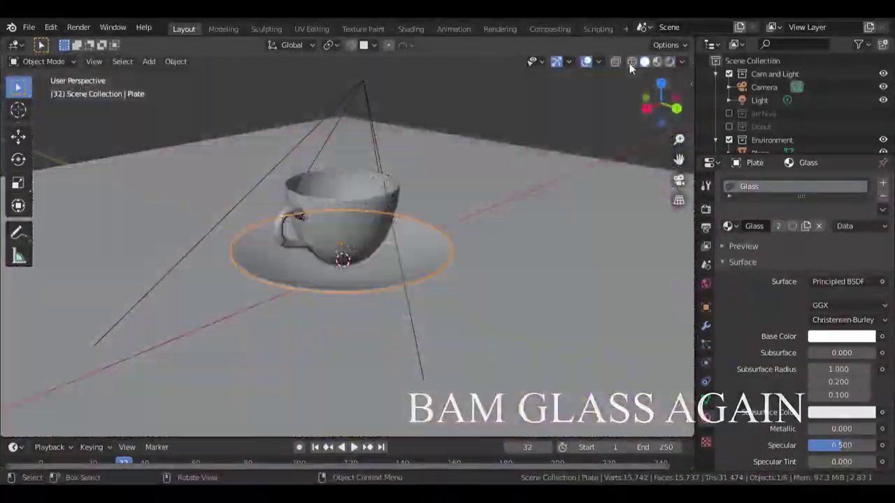
middle_click_drag(631, 77, 645, 87)
left_click(670, 63)
left_click(258, 270)
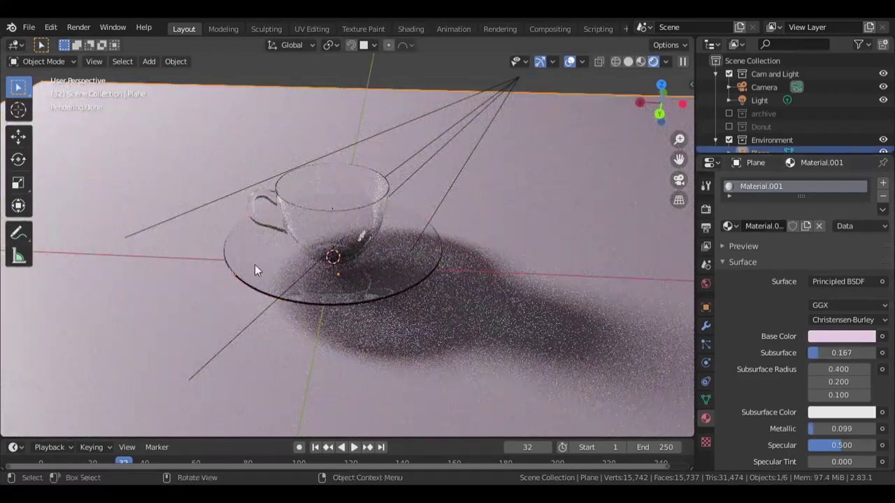
left_click(256, 269)
left_click(846, 340)
left_click(331, 213)
scroll(331, 214, "up", 3)
middle_click_drag(322, 295, 286, 308)
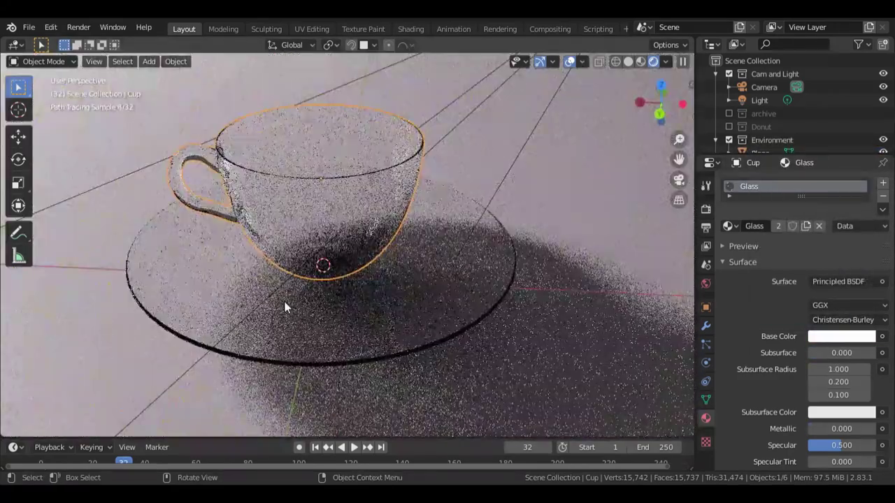
Step: Examine closely where the cup's base meets the plate in solid and rendered shading
left_click(627, 62)
middle_click_drag(507, 283, 454, 264)
scroll(448, 269, "up", 3)
mouse_move(389, 327)
middle_mouse_down()
mouse_move(407, 290)
mouse_move(419, 319)
mouse_move(430, 320)
mouse_move(409, 336)
mouse_move(407, 325)
mouse_move(408, 346)
mouse_move(402, 339)
middle_mouse_up()
left_click(425, 337)
left_click(371, 212)
scroll(385, 377, "up", 4)
mouse_move(385, 371)
middle_mouse_down()
mouse_move(441, 302)
mouse_move(382, 373)
mouse_move(371, 371)
mouse_move(378, 366)
mouse_move(365, 350)
mouse_move(343, 367)
middle_mouse_up()
scroll(408, 349, "up", 3)
scroll(365, 344, "down", 4)
key("z")
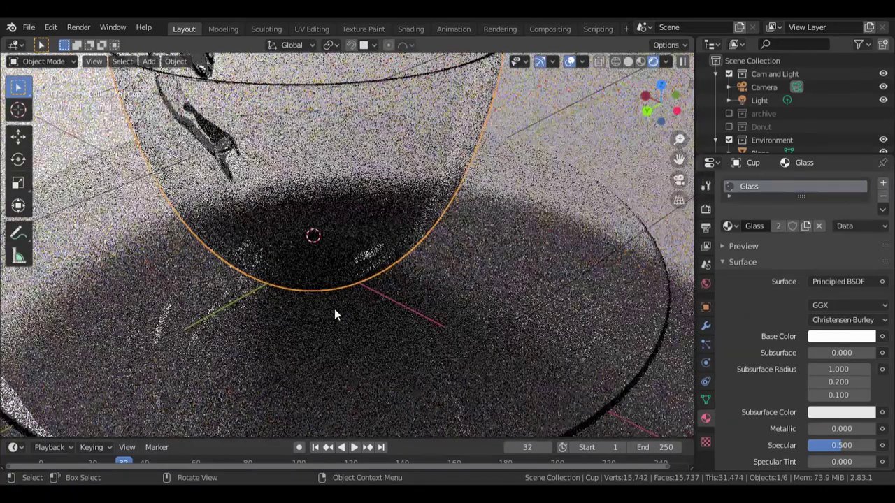
scroll(334, 309, "down", 2)
key("g")
key("z")
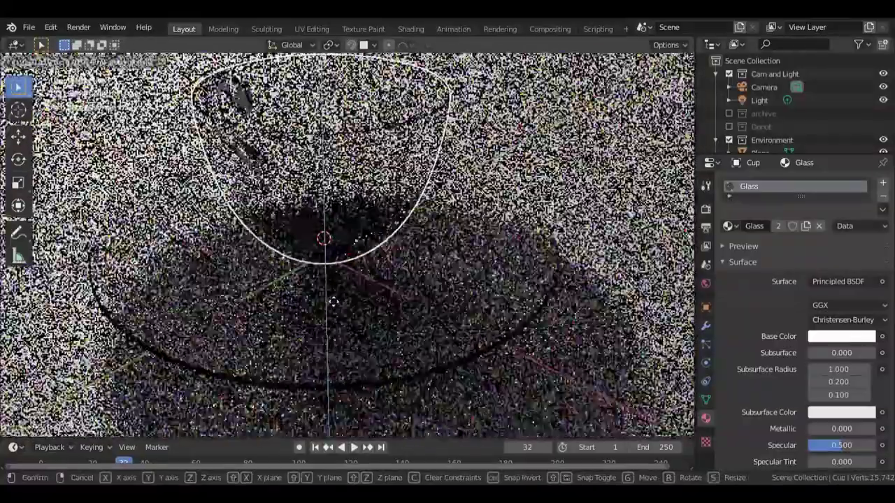
right_click(330, 300)
Step: Move the point light closer to the area above the ground plane and return to rendered shading
middle_click_drag(329, 302, 364, 256)
key("z")
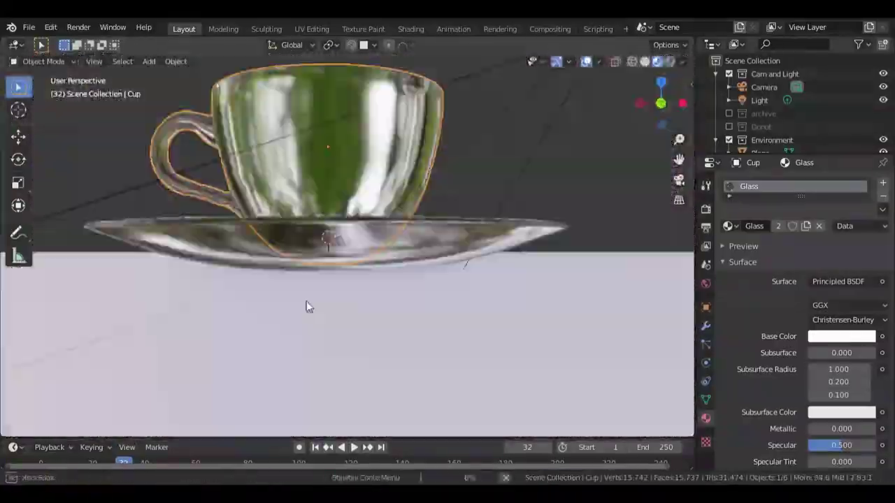
scroll(307, 306, "down", 3)
mouse_move(447, 297)
middle_mouse_down()
mouse_move(410, 314)
mouse_move(426, 295)
mouse_move(449, 303)
middle_mouse_up()
left_click(644, 61)
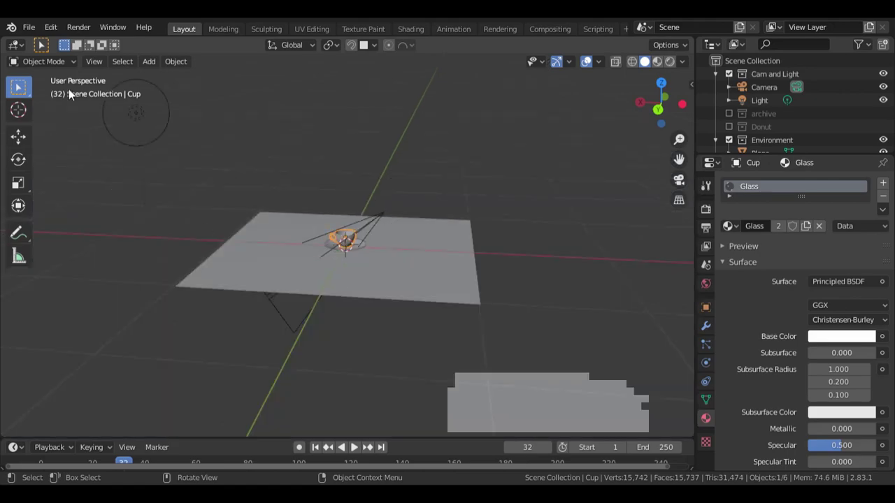
left_click(140, 115)
left_click_drag(141, 115, 289, 160)
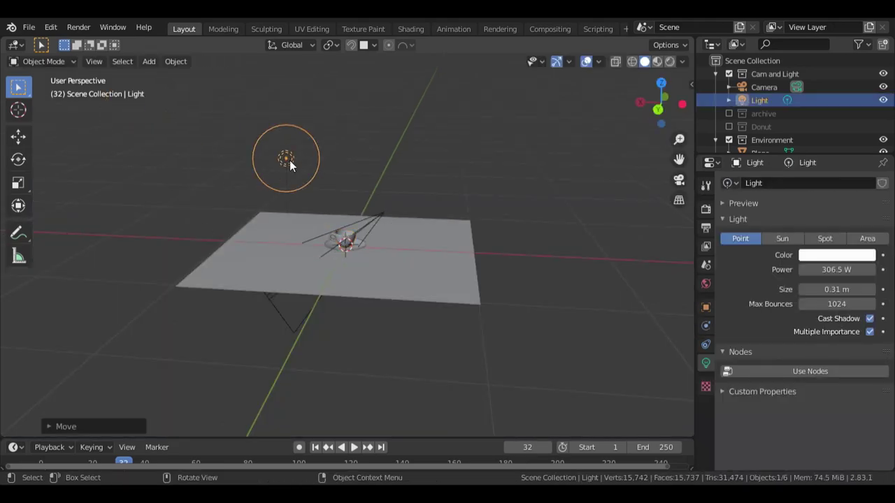
left_click(670, 61)
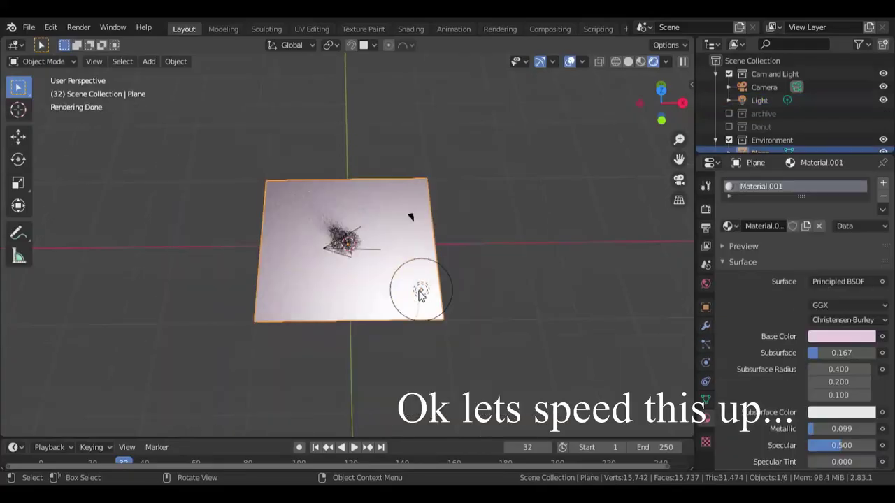
key("g")
key("z")
right_click(423, 149)
Step: Raise the point light along Z high above the ground plane
left_click(421, 291)
key("g")
key("z")
left_click(447, 63)
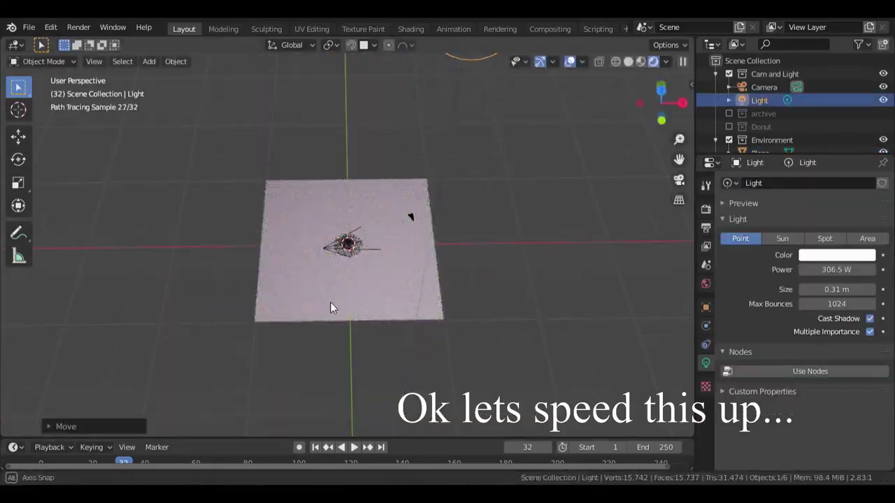
middle_click_drag(330, 308, 477, 318)
scroll(365, 305, "up", 9)
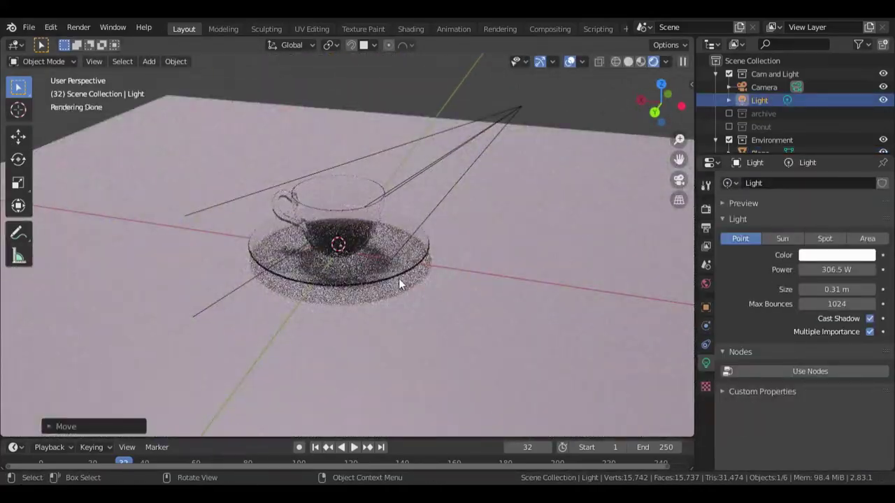
mouse_move(398, 278)
middle_mouse_down()
mouse_move(614, 140)
mouse_move(515, 264)
mouse_move(504, 220)
middle_mouse_up()
Step: Examine the plate and cup meshes in wireframe along with their material and modifier settings
left_click(628, 62)
scroll(499, 215, "up", 3)
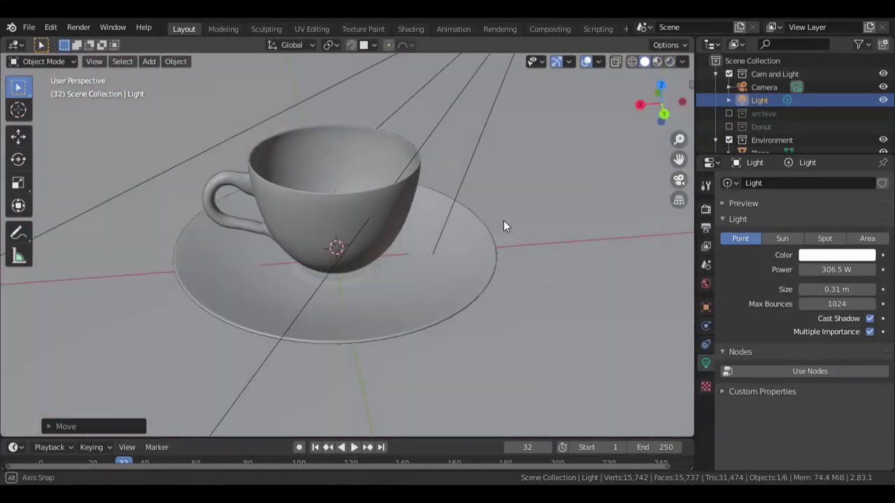
left_click(631, 62)
left_click(475, 218)
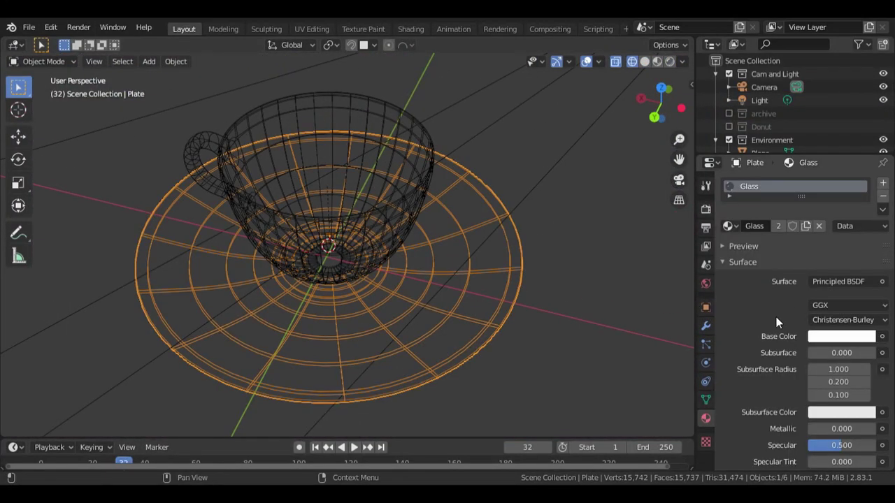
scroll(734, 313, "down", 11)
scroll(739, 309, "up", 11)
left_click(705, 327)
left_click(380, 173)
right_click(600, 210)
left_click(600, 210)
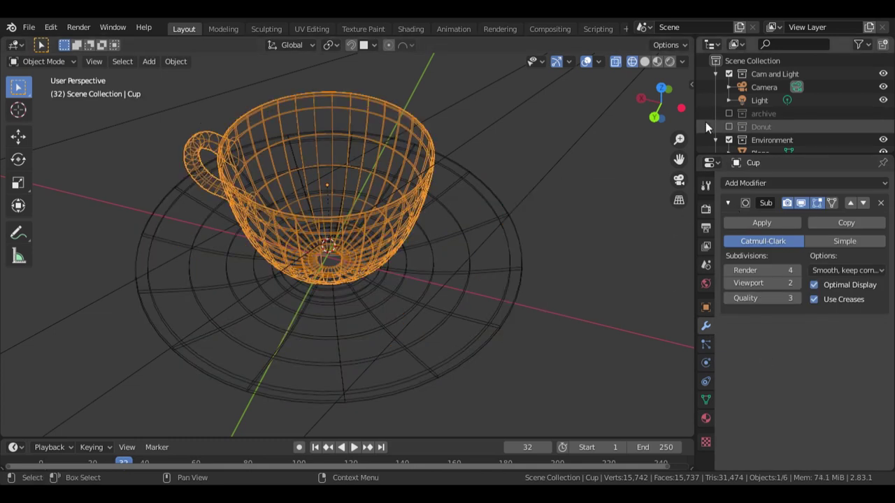
Step: Select the cup and turn on X-ray display for solid shading
middle_click_drag(559, 161, 581, 173)
scroll(580, 173, "up", 1)
left_click(645, 61)
left_click(497, 124)
left_click(350, 136)
key("alt+z")
left_click(633, 61)
scroll(427, 162, "down", 1)
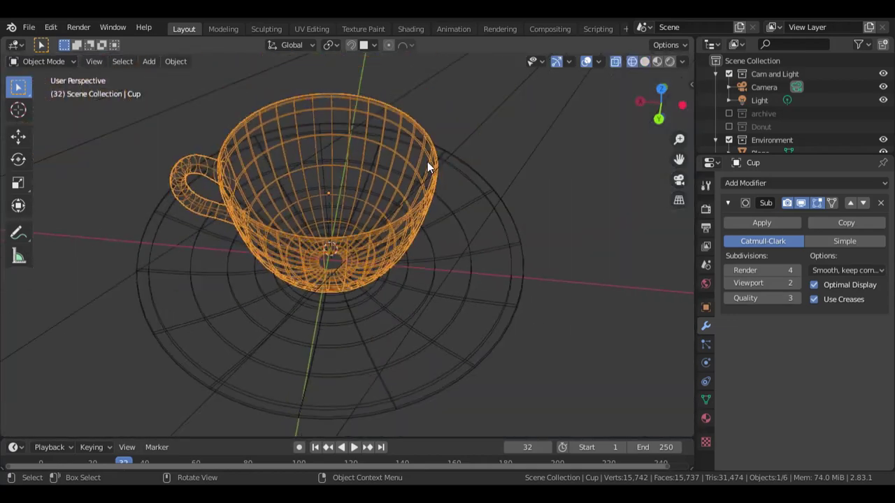
Step: Open the cup's mesh for vertex editing in solid shading and clear the selection
key("Tab")
left_click(645, 62)
scroll(359, 196, "up", 2)
key("1")
key("alt+a")
Step: Try to select the vertex loops around the cup's inner wall, then clear the selection
middle_click_drag(299, 139, 318, 153)
left_click(319, 144)
left_click(319, 144, "alt")
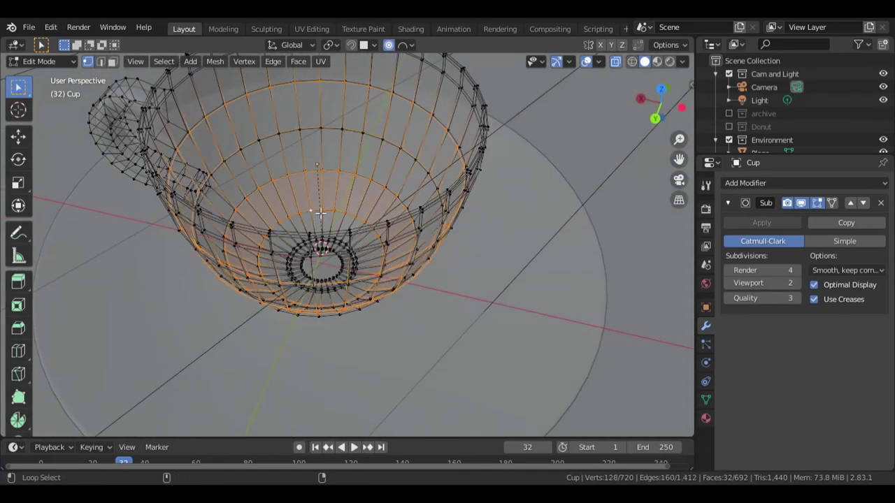
scroll(320, 213, "up", 6)
left_click(267, 223, "alt+shift")
left_click(268, 232, "alt+shift")
left_click(270, 245, "alt+shift")
scroll(279, 244, "down", 7)
middle_click_drag(280, 224, 59, 216)
scroll(326, 184, "up", 4)
key("alt+a")
Step: Switch the cup's mesh to face selection and try to select the face loops around its wall
left_click(113, 61)
left_click(157, 176, "alt")
middle_click_drag(162, 219, 234, 244)
scroll(314, 204, "down", 4)
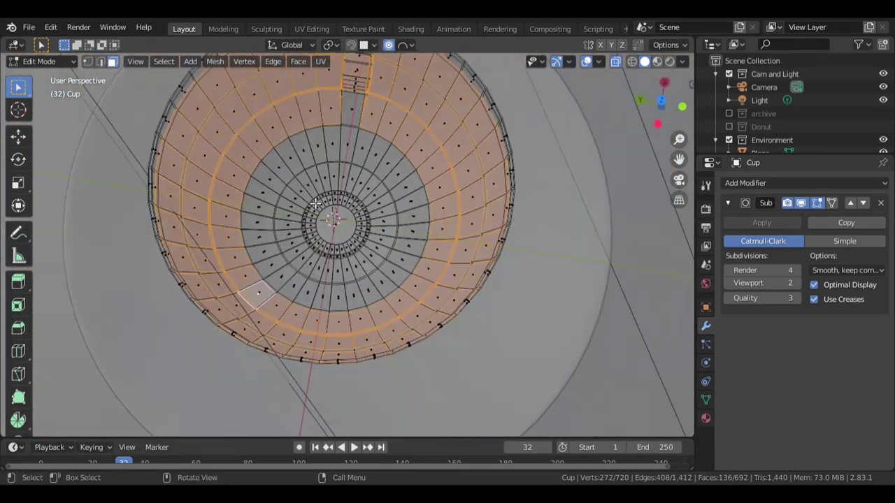
key("alt+a")
Step: Try to select the inner face loops from the cup's wall down to its base, then clear the selection
scroll(391, 244, "up", 2, "alt")
scroll(426, 267, "up", 6)
left_click(587, 223, "alt")
left_click(514, 210, "alt+shift")
left_click(433, 208, "alt+shift")
middle_click_drag(395, 273, 446, 260)
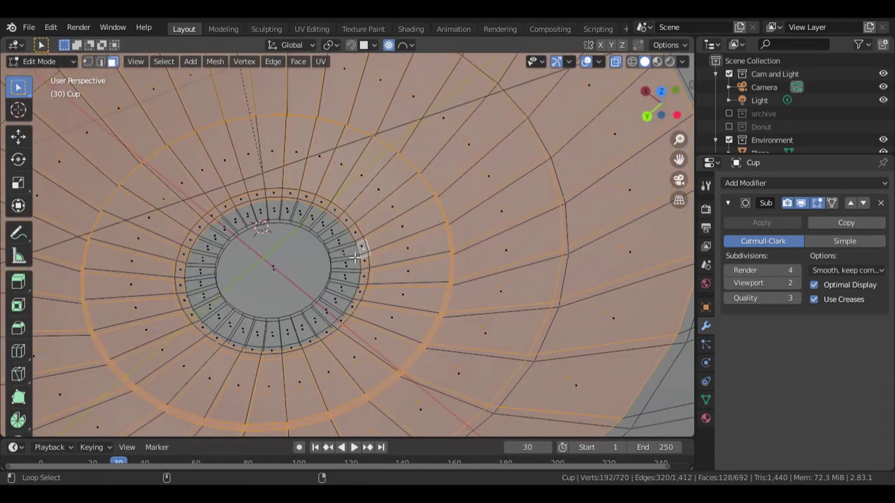
middle_click_drag(308, 280, 415, 364)
left_click(329, 292, "alt+shift")
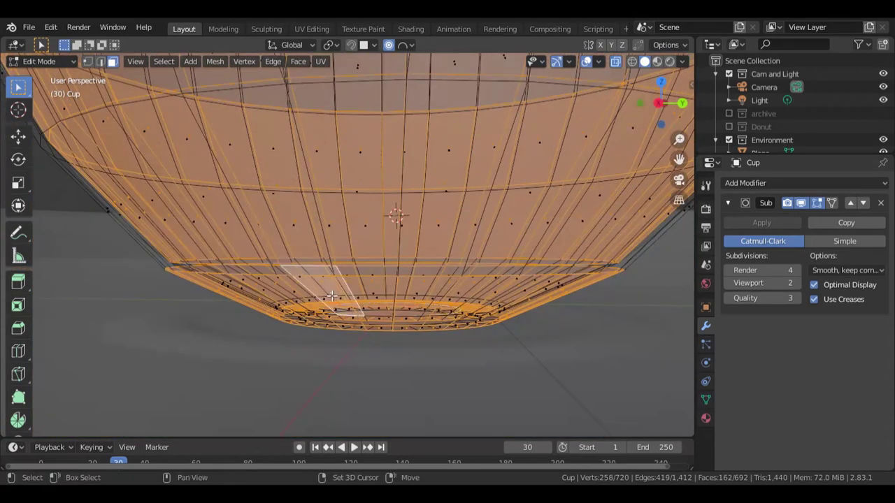
left_click(326, 299, "alt+shift")
middle_click_drag(286, 377, 313, 182)
key("alt+a")
Step: Try to select the inside face loops around the cup's floor together with the bottom face, then clear the selection
left_click(315, 192, "alt")
left_click(328, 248, "alt+shift")
scroll(318, 266, "up", 4)
left_click(269, 322, "alt+shift")
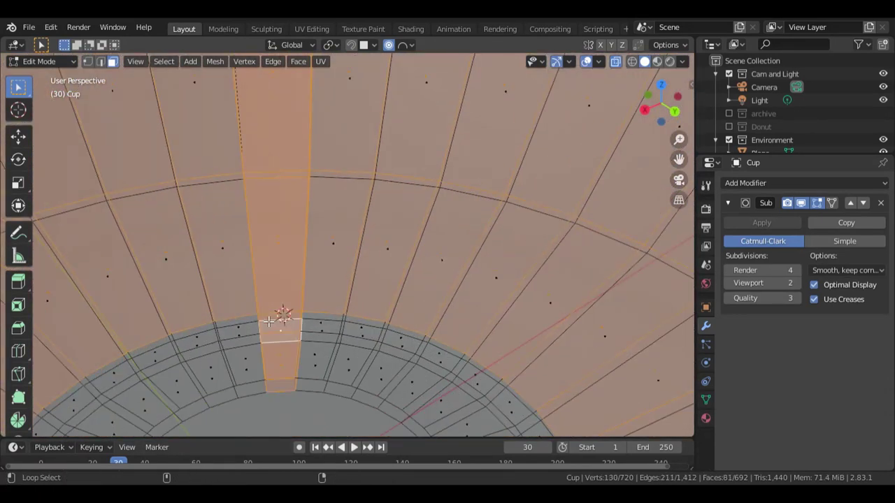
left_click(275, 393, "alt+shift")
scroll(286, 384, "down", 3)
left_click(315, 363, "shift")
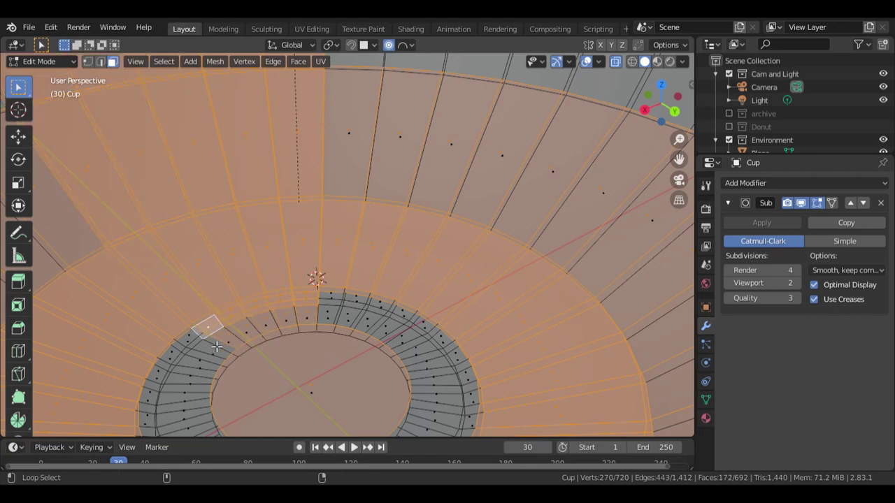
key("alt+a")
Step: Try to select the cup's interior rings in face and edge selection, then clear the selection
scroll(217, 347, "down", 8)
middle_click_drag(217, 347, 189, 408)
scroll(314, 315, "up", 5)
scroll(377, 231, "down", 1)
left_click(404, 175)
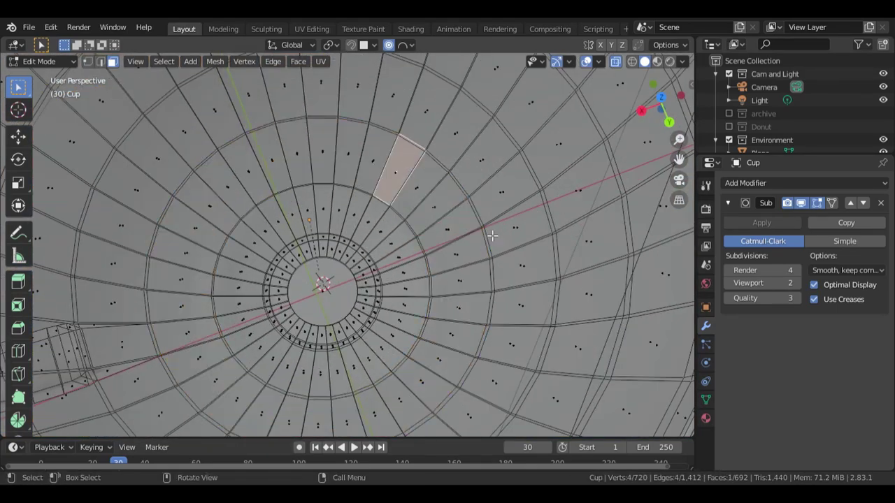
scroll(454, 227, "down", 1)
left_click(407, 208, "alt")
left_click(378, 225, "alt+shift")
middle_click_drag(378, 225, 372, 164)
left_click(364, 133, "alt+shift")
middle_click_drag(365, 363, 436, 313)
scroll(362, 325, "up", 4)
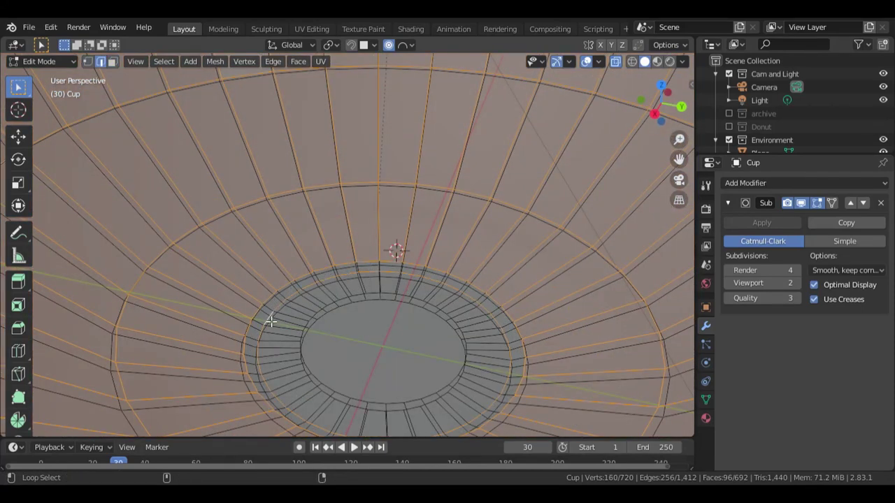
scroll(308, 289, "down", 4)
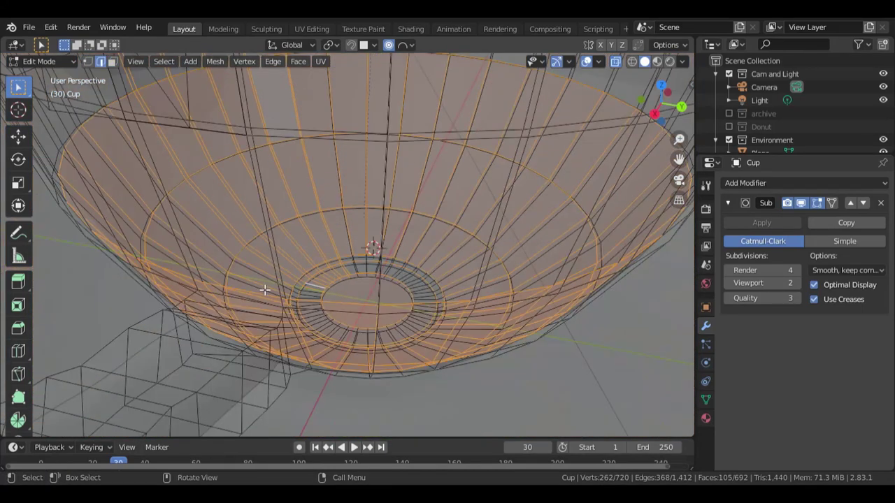
key("alt+a")
Step: Try to select edge loops along the inside of the cup's wall, then clear the selection
middle_click_drag(478, 308, 485, 259)
left_click(447, 151, "alt")
middle_click_drag(448, 151, 432, 172)
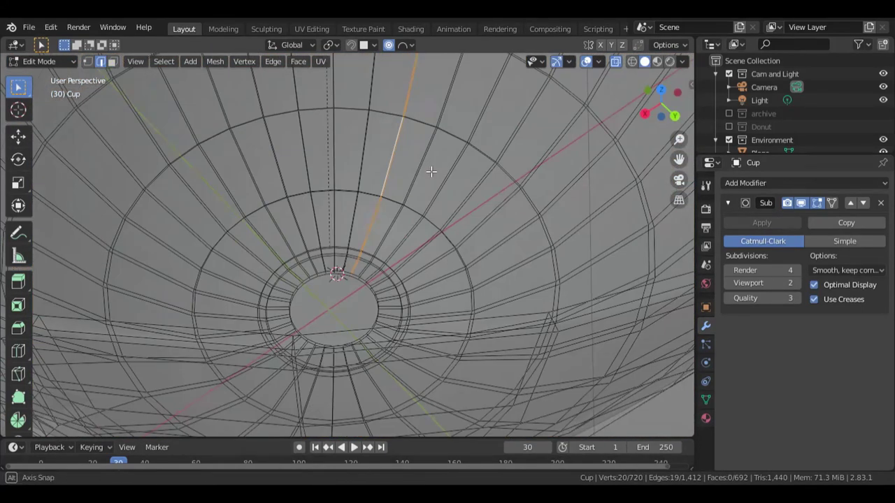
left_click(351, 141, "alt+shift")
middle_click_drag(363, 200, 354, 133)
key("alt+a")
Step: Try to collect the cup's inner loops down to the base rim using face selection, then drop the selection
left_click(353, 115, "alt+shift")
left_click(351, 171, "alt+shift")
left_click(345, 242, "alt+shift")
left_click(331, 290, "shift")
middle_click_drag(330, 290, 480, 229)
left_click(301, 284, "alt+shift")
middle_click_drag(371, 340, 355, 311)
left_click(306, 264, "alt+shift")
left_click(167, 209, "alt+shift")
key("ctrl+z")
left_click(332, 274, "alt+shift")
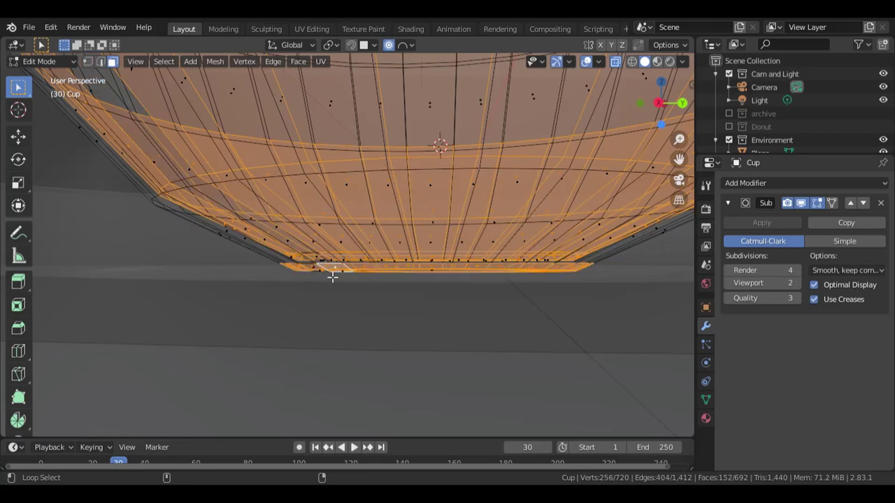
middle_click_drag(331, 276, 231, 342)
left_click(254, 251)
Step: Try to select the face rings surrounding the cup's base from above, then clear the selection
left_click(307, 151, "alt+shift")
middle_click_drag(309, 144, 326, 178)
scroll(327, 161, "up", 1)
left_click(343, 130)
scroll(335, 125, "up", 2)
left_click(353, 128, "alt+shift")
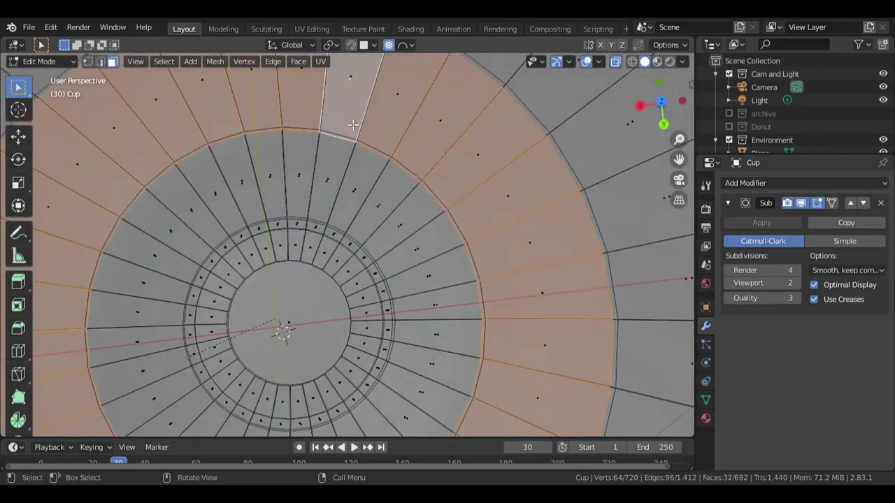
middle_click_drag(353, 128, 383, 130)
left_click(550, 104, "alt+shift")
scroll(633, 203, "down", 8)
left_click(637, 210)
Step: Try to select the neighbouring face loops in the lower part of the cup's inner wall, then clear the selection
scroll(349, 252, "up", 5)
middle_click_drag(335, 258, 380, 126)
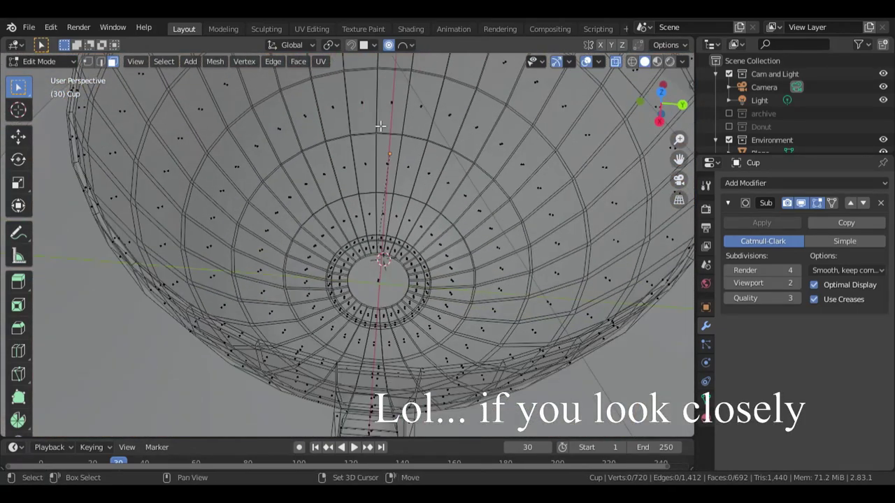
left_click(374, 175, "alt")
left_click(366, 133, "alt+shift")
left_click(366, 134, "alt+shift")
left_click(450, 184)
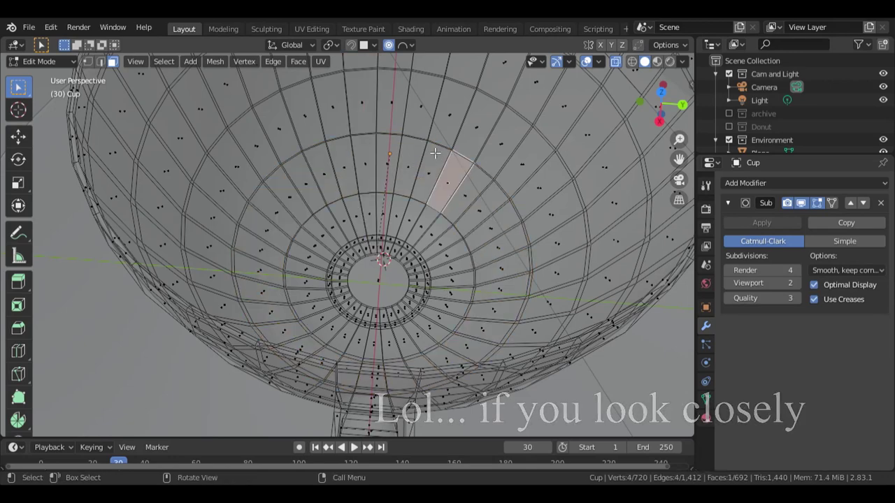
key("alt+a")
Step: Try to pick a single inner face loop near the bottom of the cup and undo the selection
scroll(447, 193, "up", 4)
middle_click_drag(447, 196, 399, 162)
middle_click_drag(399, 279, 370, 152)
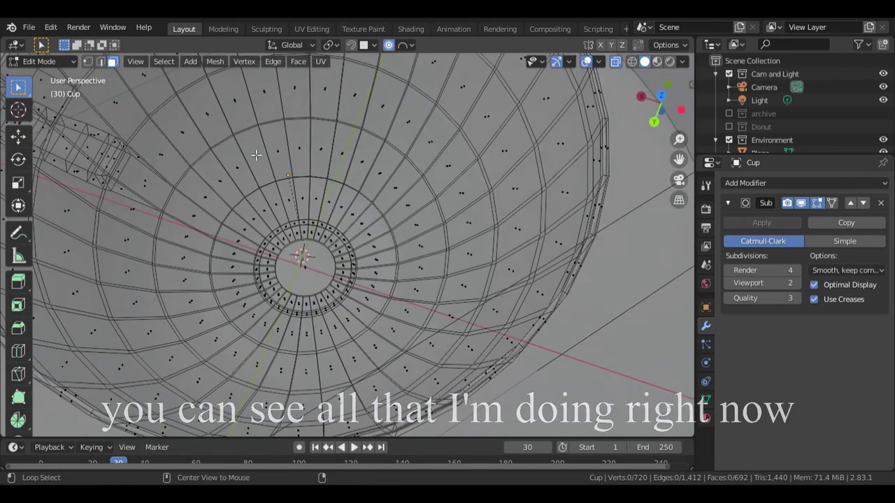
left_click(256, 155)
left_click(256, 149, "alt")
key("ctrl+z")
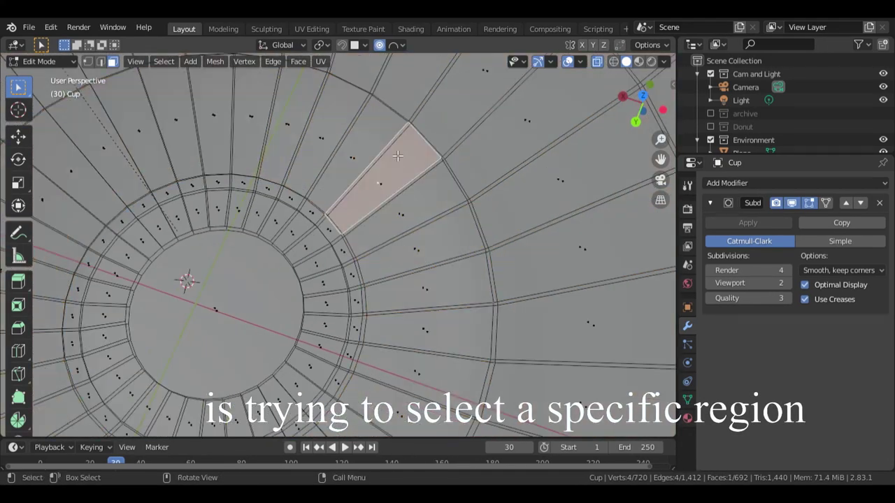
left_click(453, 110, "alt")
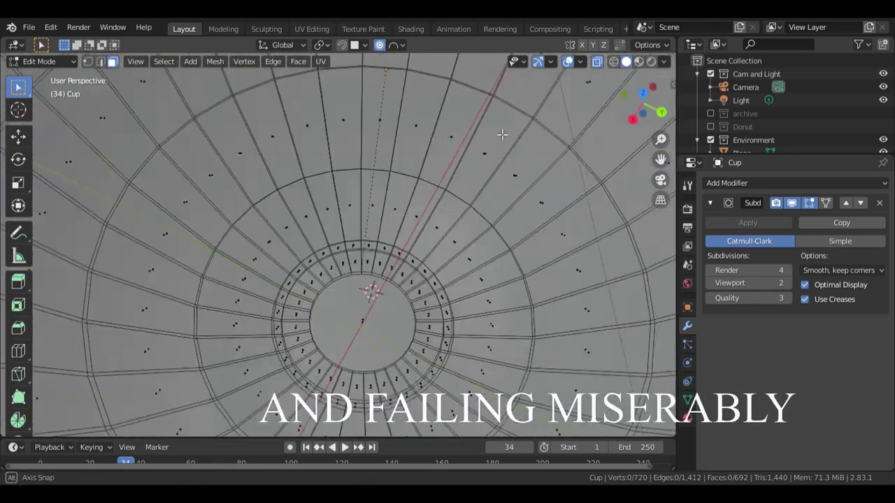
middle_click_drag(505, 133, 289, 155)
scroll(290, 155, "down", 2)
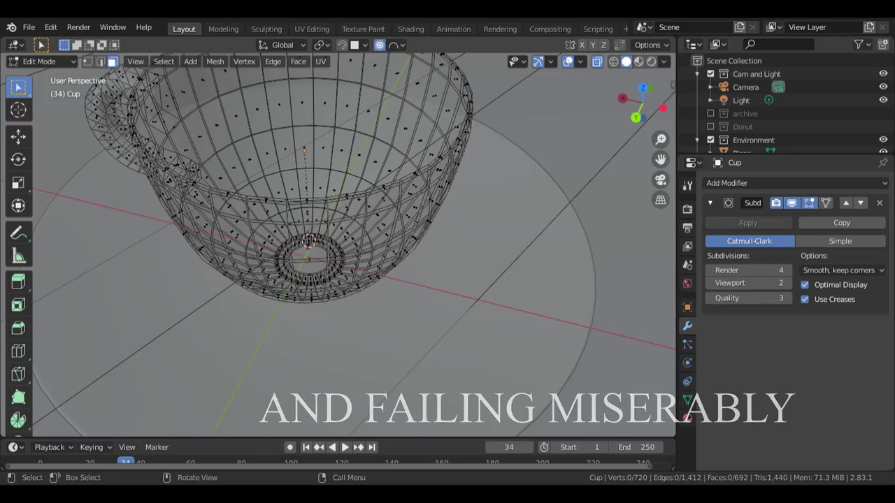
Step: Try to select a face ring higher up the cup's inner wall, then clear the selection
scroll(296, 156, "up", 4)
scroll(439, 236, "up", 4)
middle_click_drag(296, 156, 393, 269)
scroll(439, 235, "down", 3)
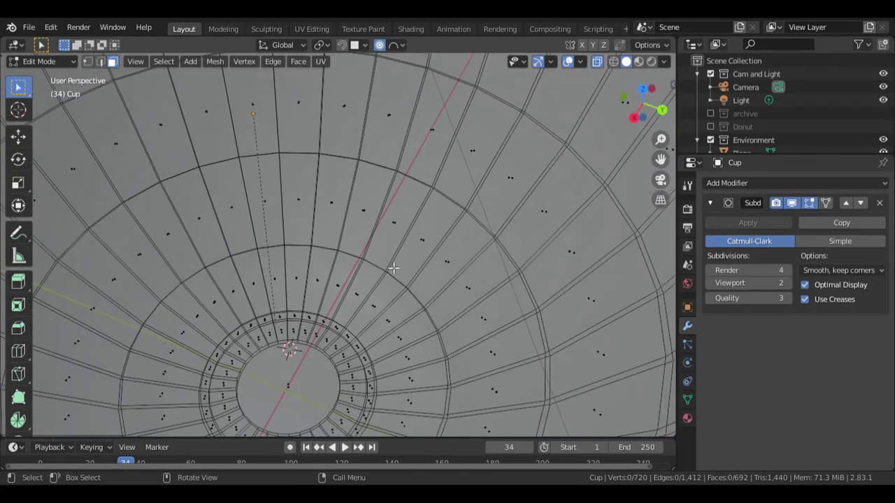
left_click(300, 140, "alt")
left_click(344, 126)
scroll(19, 280, "down", 3)
key("alt+a")
Step: Try to extend a face loop selection from the inner wall down to the base ring, then clear it
scroll(394, 179, "down", 2)
scroll(394, 180, "up", 2)
left_click(283, 127, "alt")
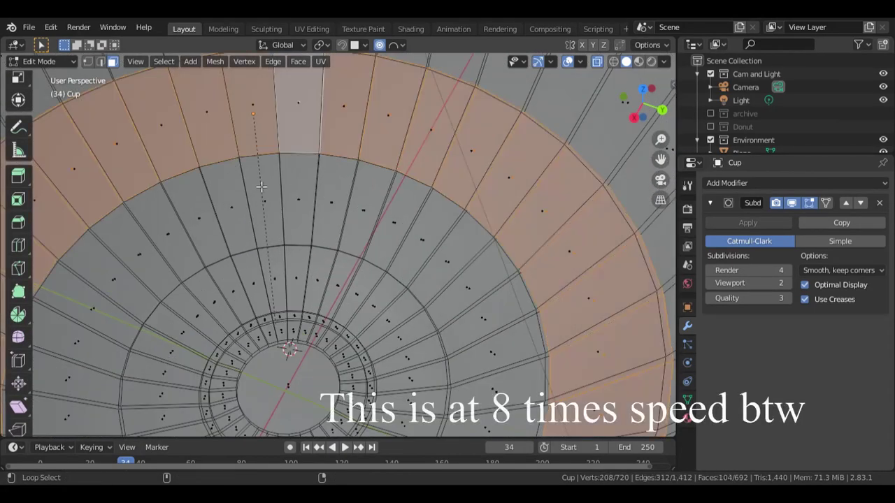
left_click(253, 217, "alt+shift")
left_click(258, 310, "alt+shift")
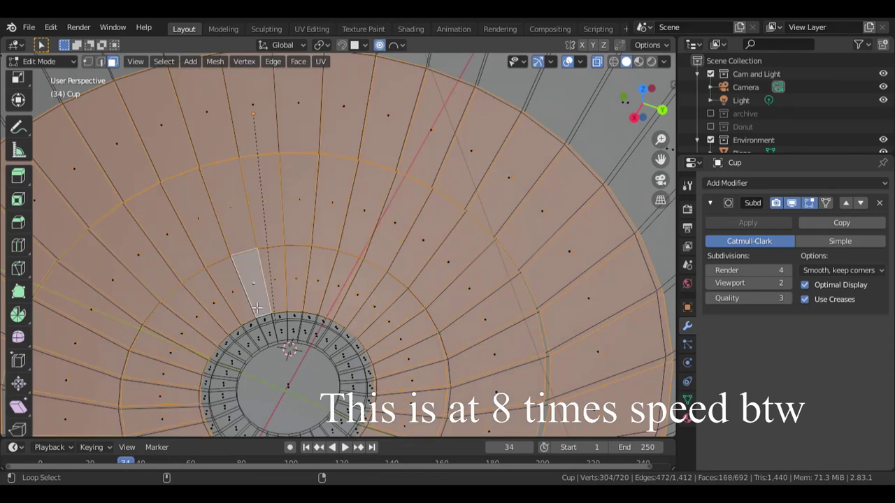
left_click(653, 270, "alt+shift")
left_click(553, 312, "alt+shift")
left_click(457, 363, "alt+shift")
left_click(437, 360, "alt+shift")
left_click(489, 314, "alt+shift")
left_click(490, 314)
left_click(490, 314, "alt")
key("alt+a")
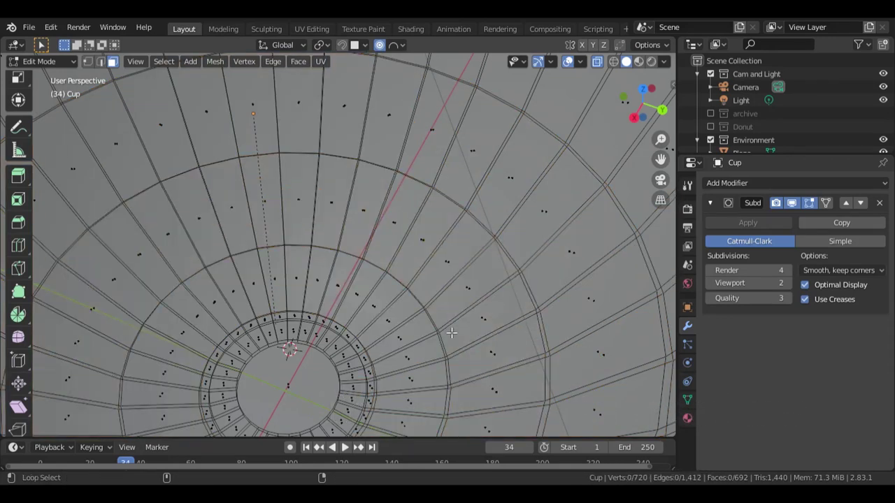
Step: Select the face loops lining the cup's interior from partway up the wall to the base, including the round bottom face
left_click(445, 333, "alt+shift")
left_click(500, 237, "alt+shift")
left_click(364, 338, "alt+shift")
left_click(342, 332, "alt+shift")
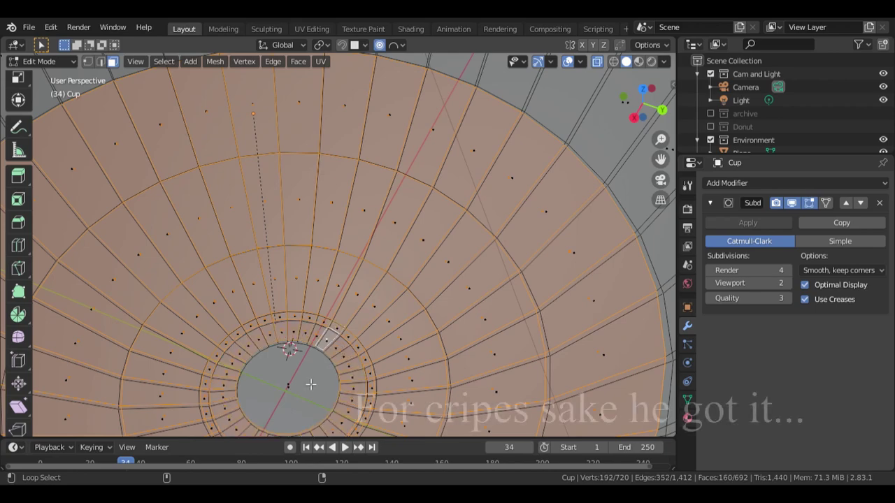
left_click(311, 384, "shift")
middle_click_drag(311, 385, 405, 300)
scroll(405, 300, "down", 4)
mouse_move(437, 273)
middle_mouse_down()
mouse_move(477, 303)
mouse_move(436, 277)
middle_mouse_up()
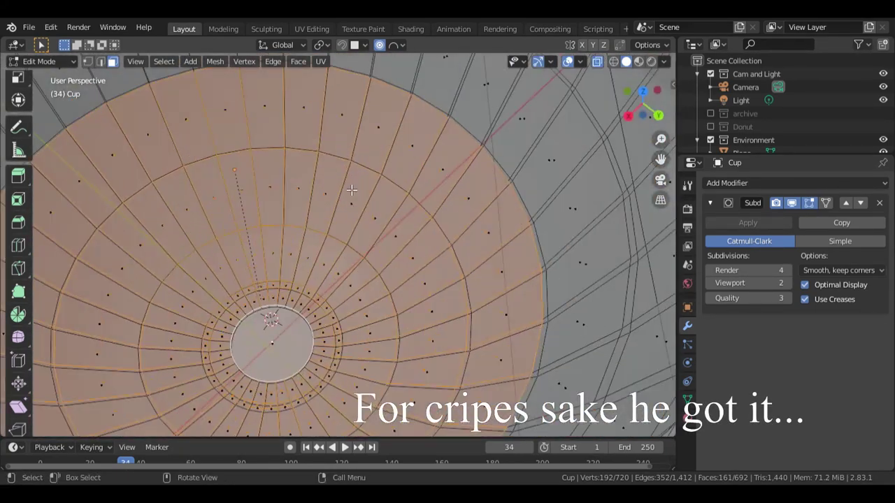
left_click(452, 118, "alt+shift")
key("ctrl+z")
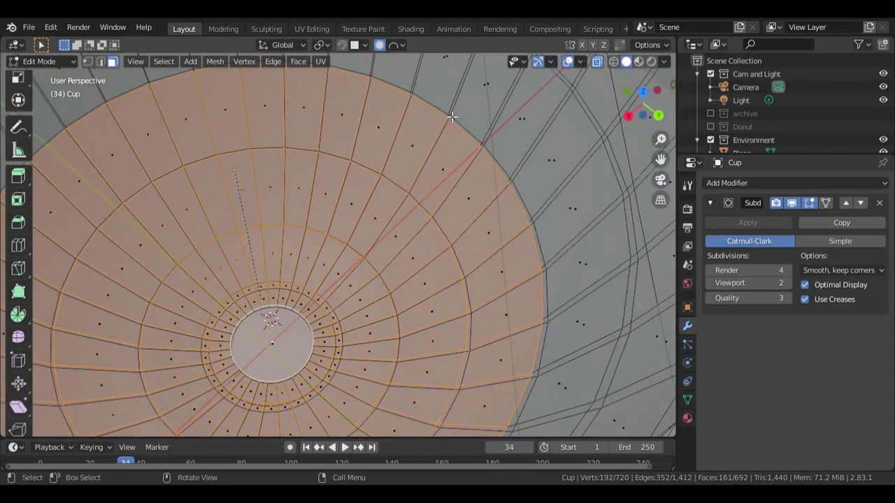
left_click(454, 111, "alt+shift")
Step: Duplicate the selected interior faces in place and separate them into their own object
scroll(392, 140, "down", 3)
key("shift+d")
right_click(318, 138)
key("p")
left_click(317, 135)
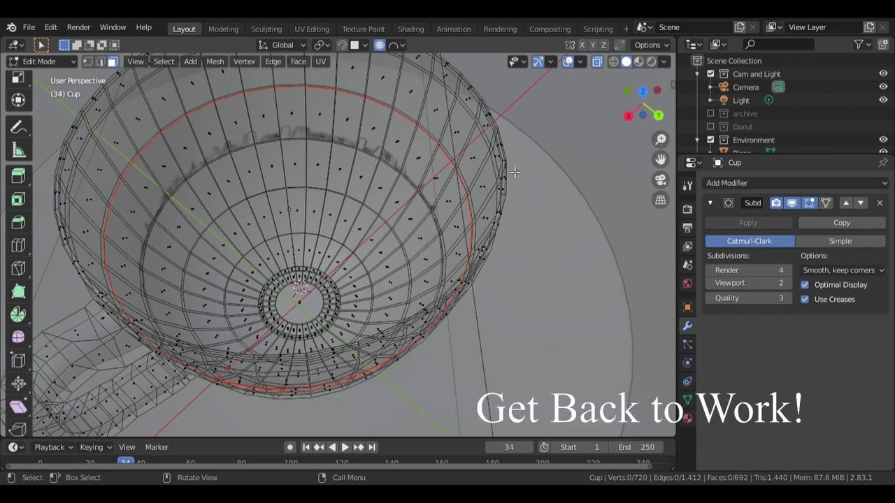
Step: Return to Object Mode and rename the separated object as Liquid
key("Tab")
scroll(725, 143, "down", 4)
double_click(742, 143)
type("Li")
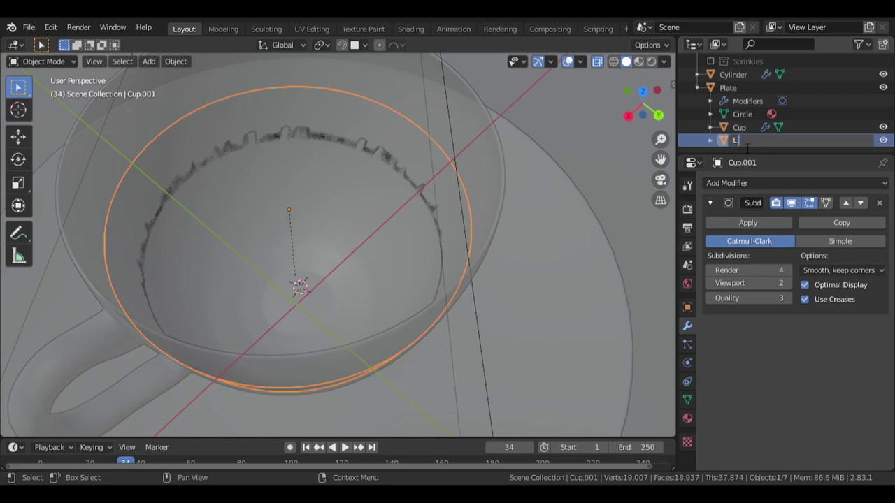
type("quid")
key("Return")
left_click(473, 152, "shift")
key("ctrl+z")
middle_click_drag(473, 152, 437, 100)
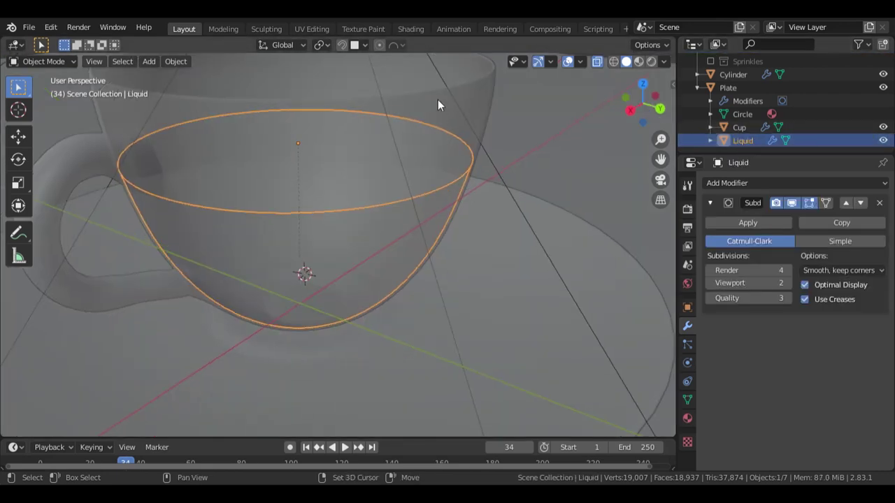
left_click(438, 99, "shift")
scroll(432, 168, "down", 4)
key("ctrl+z")
left_click(233, 235, "shift")
left_click(233, 236)
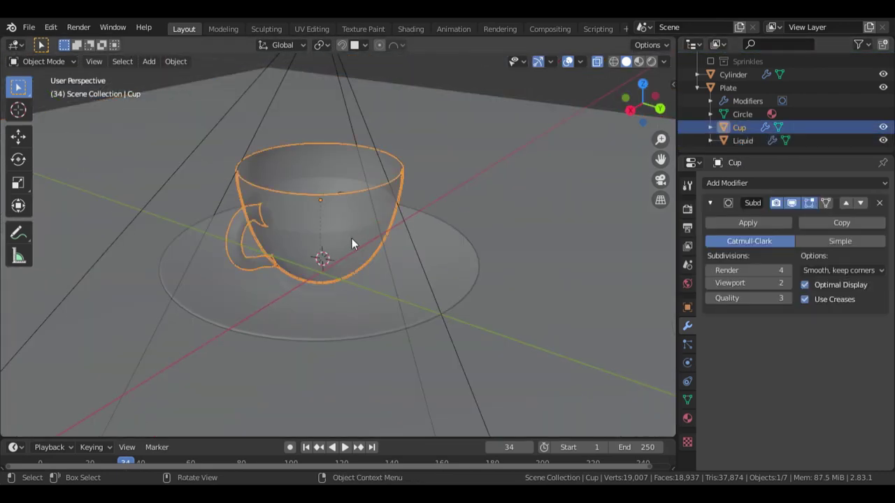
left_click(254, 243, "shift")
left_click(515, 82)
Step: Parent the Liquid object to the cup
middle_click_drag(515, 82, 557, 59)
left_click(369, 194)
left_click(371, 172, "shift")
key("ctrl+p")
left_click(434, 211)
middle_click_drag(427, 143, 360, 170)
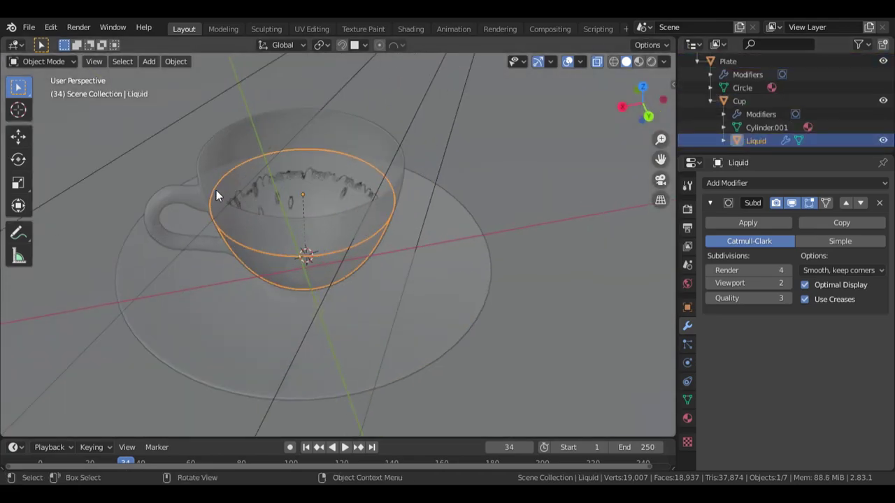
Step: Select the cup and open its mesh for editing
left_click(260, 141)
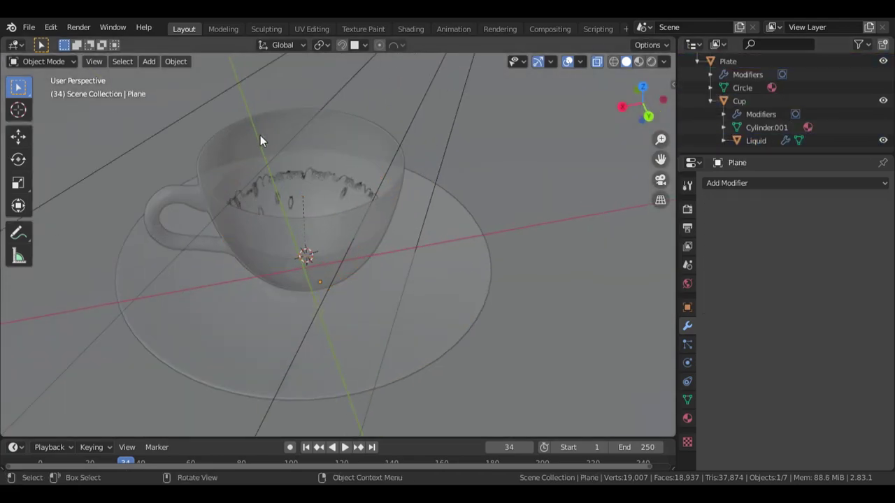
left_click(260, 135)
key("Tab")
Step: Display the viewport in rendered shading and hide the cup
middle_click_drag(465, 152, 402, 123)
left_click(651, 62)
middle_click_drag(161, 201, 194, 220)
scroll(194, 220, "up", 1)
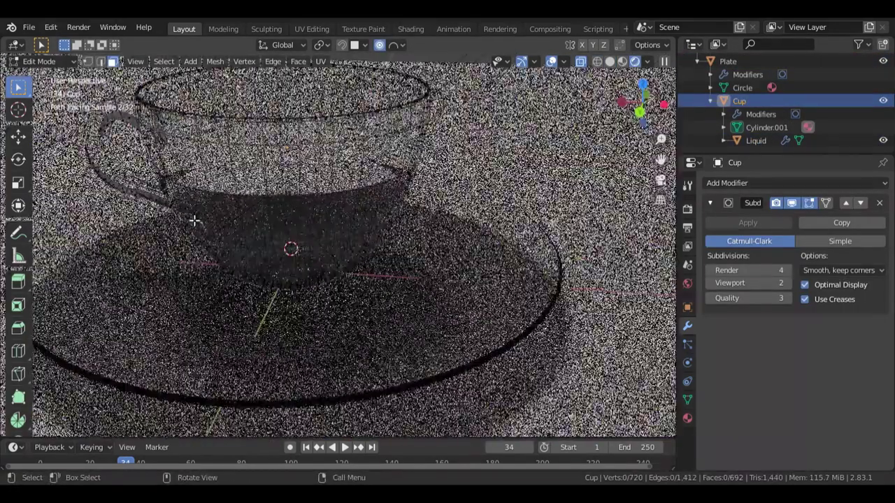
left_click(883, 101)
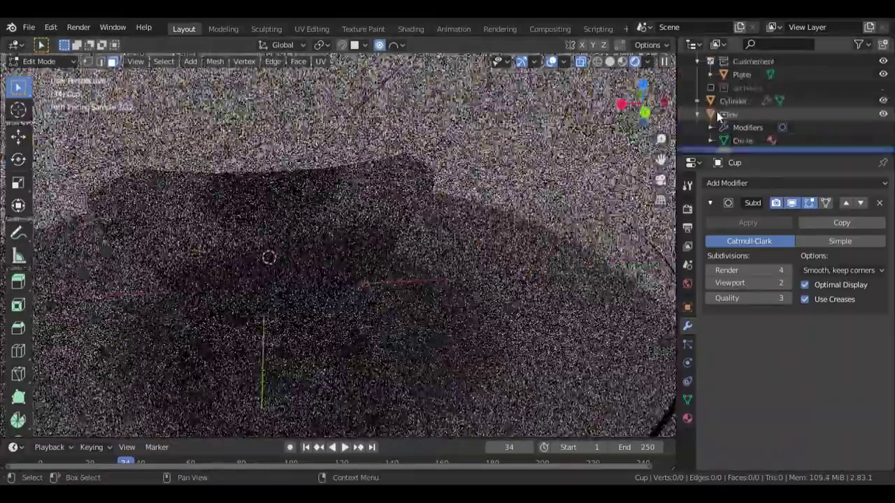